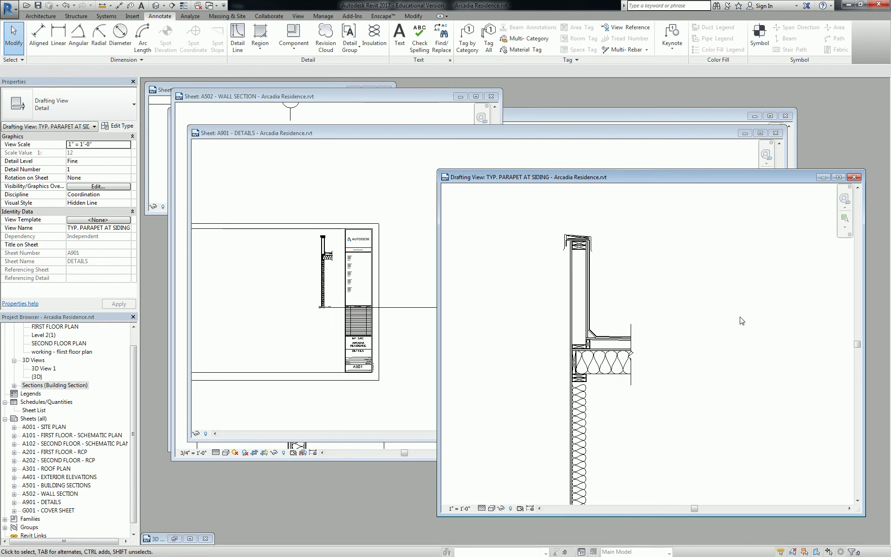
# Place a 1'-7" Brick repeating detail column just left of the parapet wall
pyautogui.scroll(4, 604, 242)
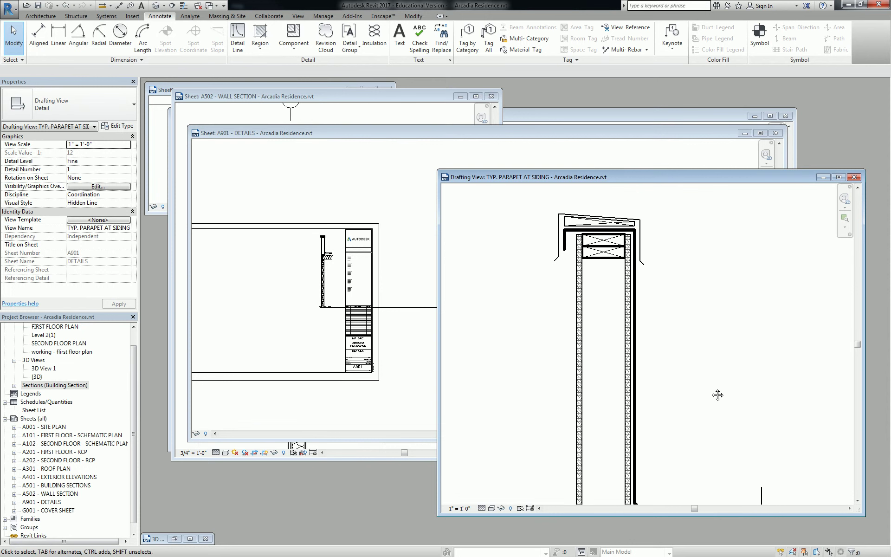
pyautogui.scroll(2, 718, 392)
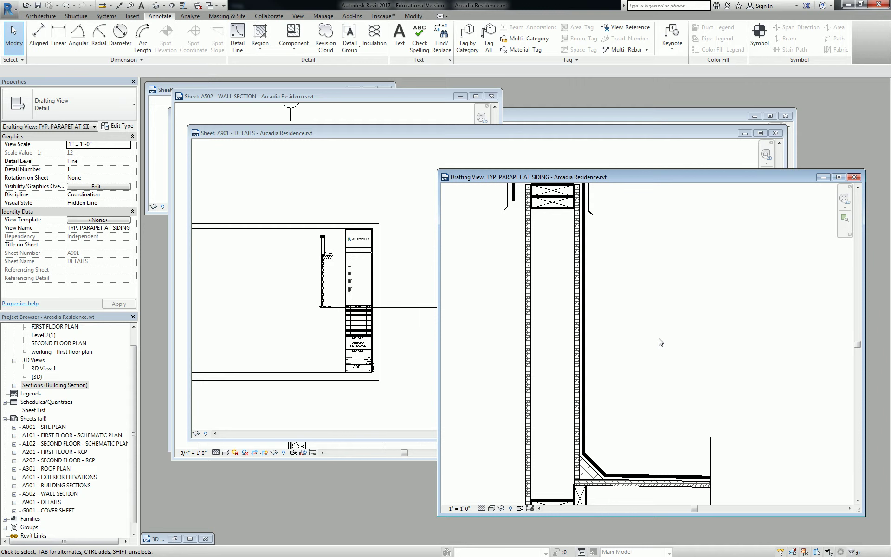
pyautogui.scroll(-2, 597, 239)
pyautogui.scroll(2, 567, 255)
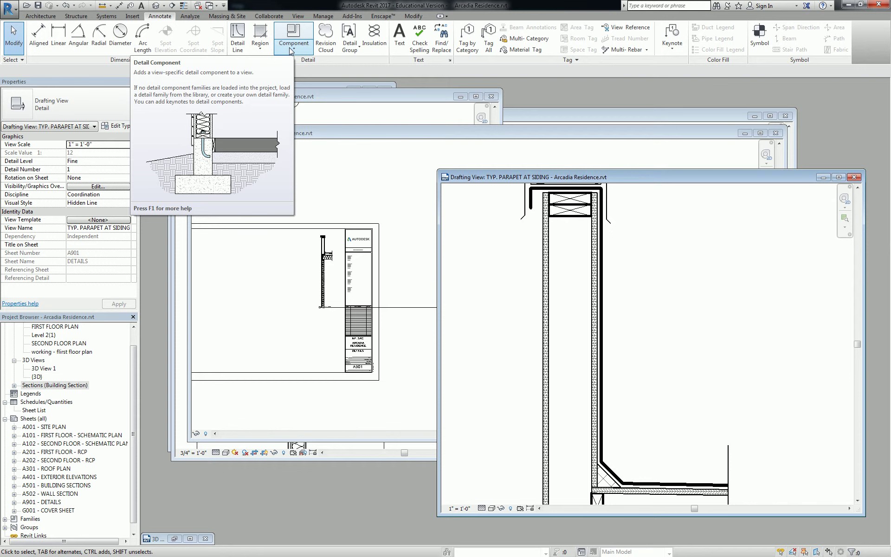
pyautogui.click(288, 47)
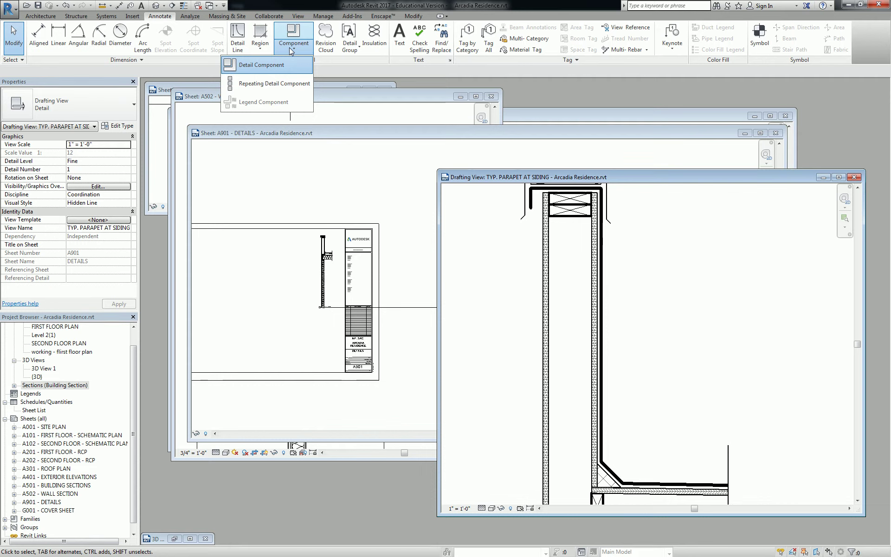
pyautogui.click(250, 86)
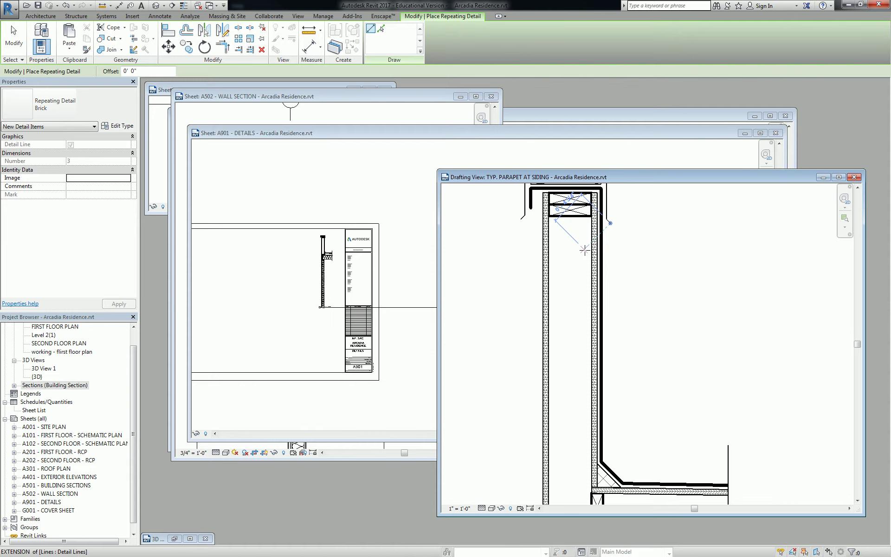
pyautogui.scroll(-2, 606, 264)
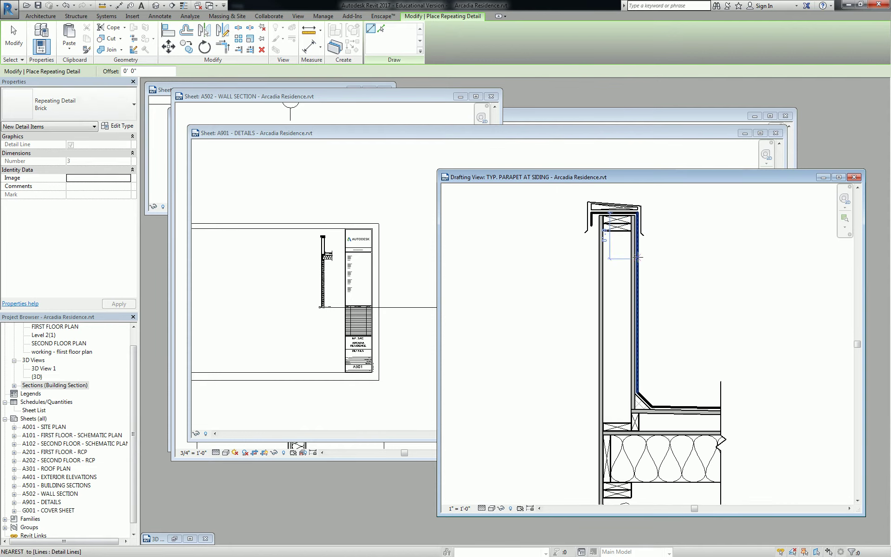
pyautogui.click(559, 240)
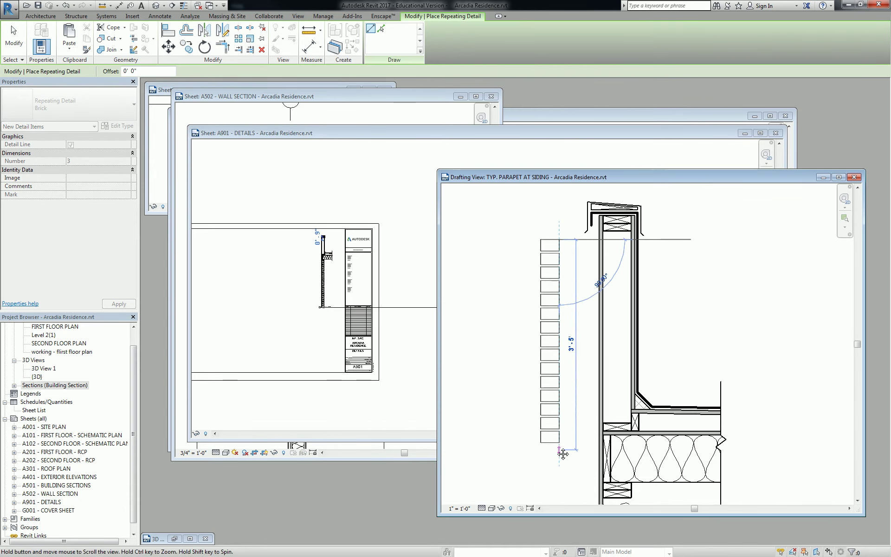
pyautogui.moveTo(556, 463); pyautogui.dragTo(576, 397, button='middle')
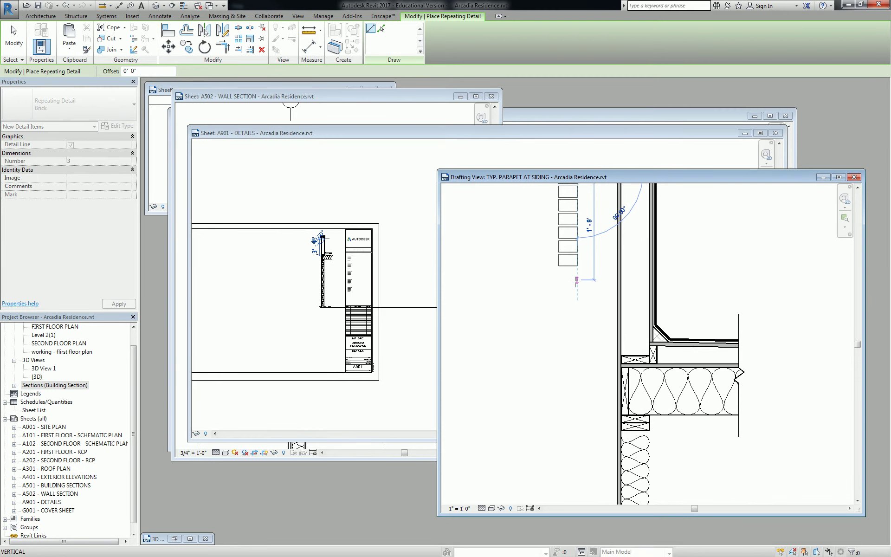
pyautogui.moveTo(576, 279); pyautogui.dragTo(566, 411, button='middle')
pyautogui.click(565, 403)
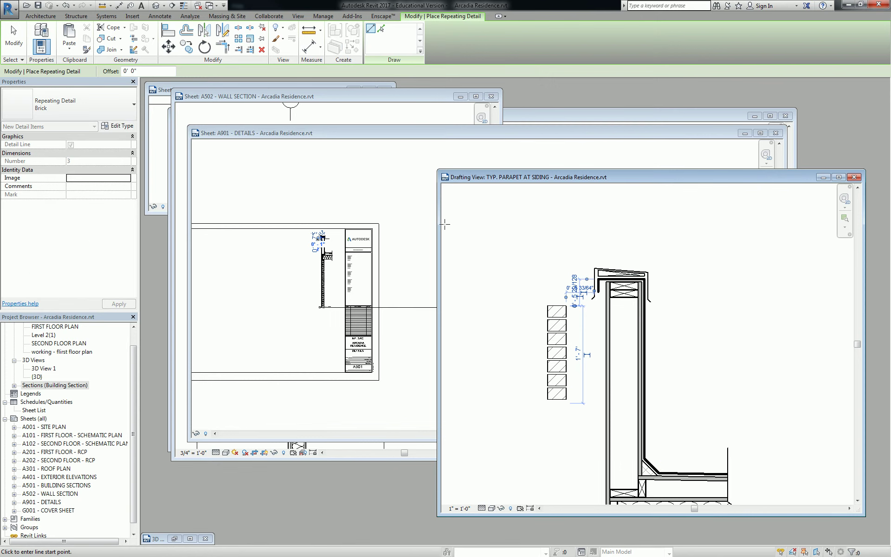
pyautogui.press('Escape')
pyautogui.press('Escape')
# Select the new brick detail, review its repeating detail types without changing them, then deselect
pyautogui.click(556, 352)
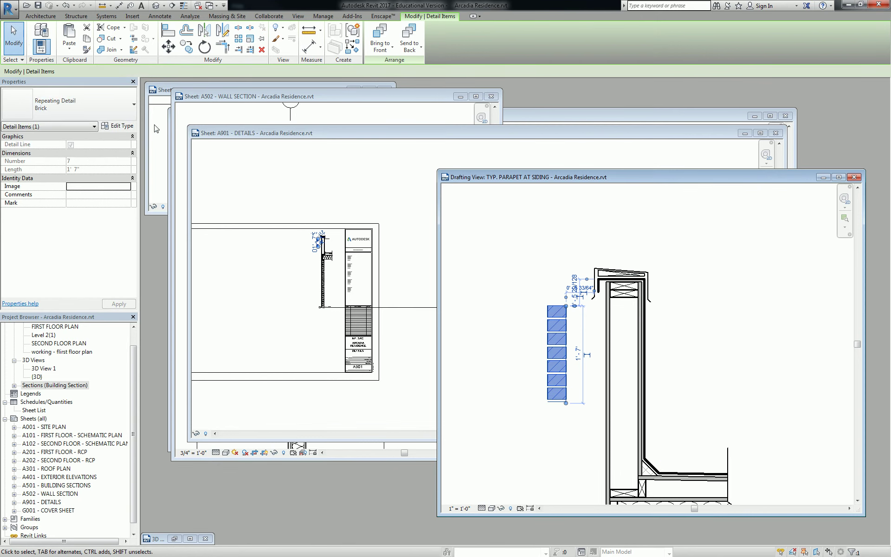
pyautogui.click(87, 107)
pyautogui.click(88, 106)
pyautogui.moveTo(603, 324); pyautogui.dragTo(591, 315, button='middle')
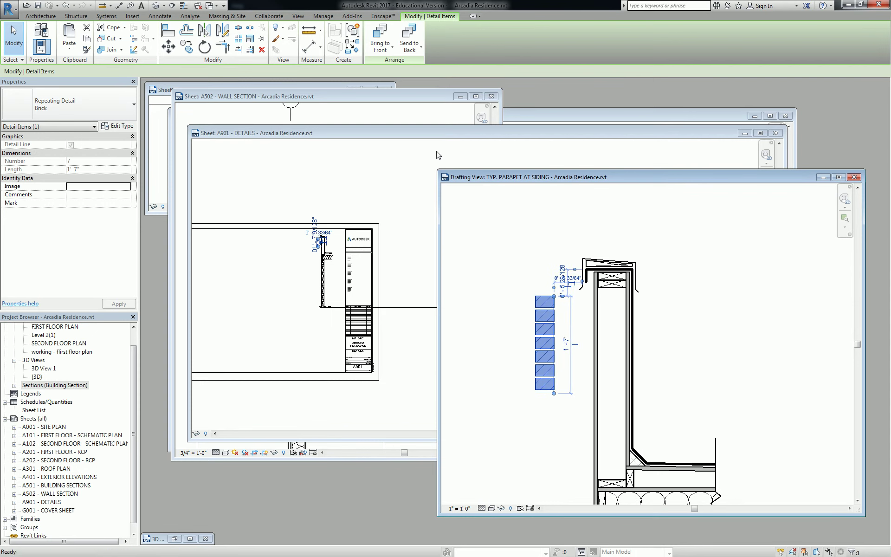
pyautogui.press('Escape')
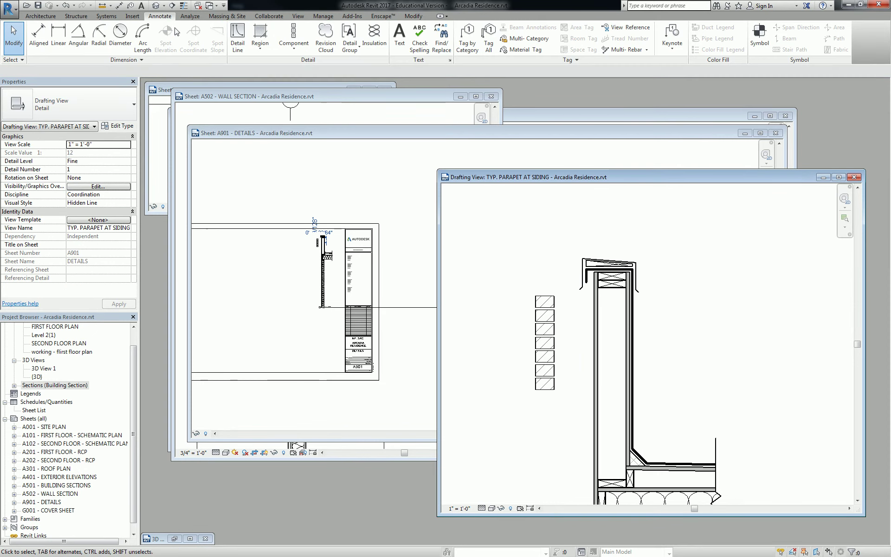
# Cancel the new repeating detail and open the Load Family dialog
pyautogui.click(302, 32)
pyautogui.press('Escape')
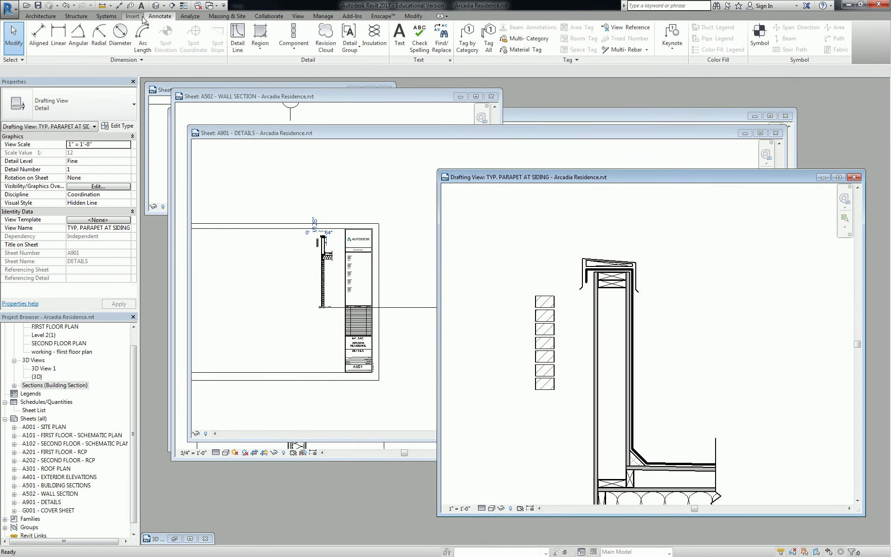
pyautogui.click(133, 16)
pyautogui.click(297, 37)
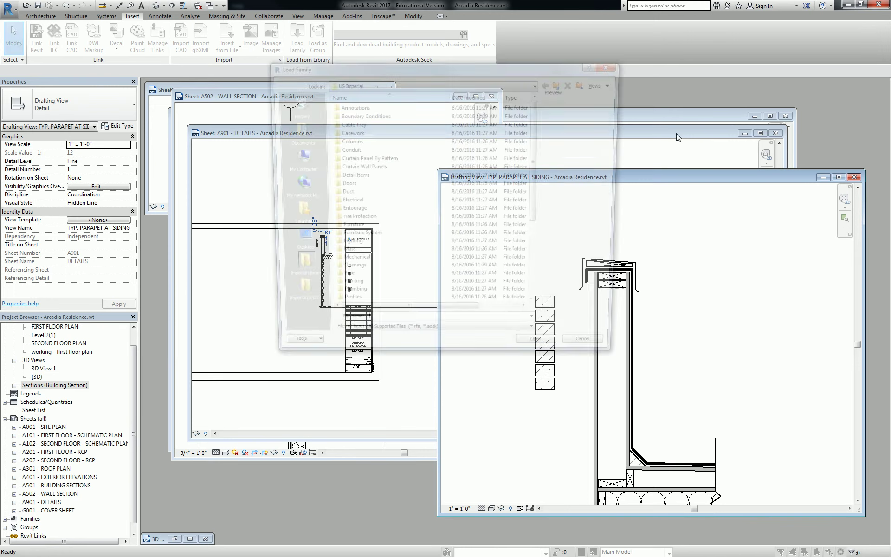
# Browse Detail Items > Div 06-Wood and Plastic > 064000-Architectural Woodwork, then return to Detail Items
pyautogui.doubleClick(365, 175)
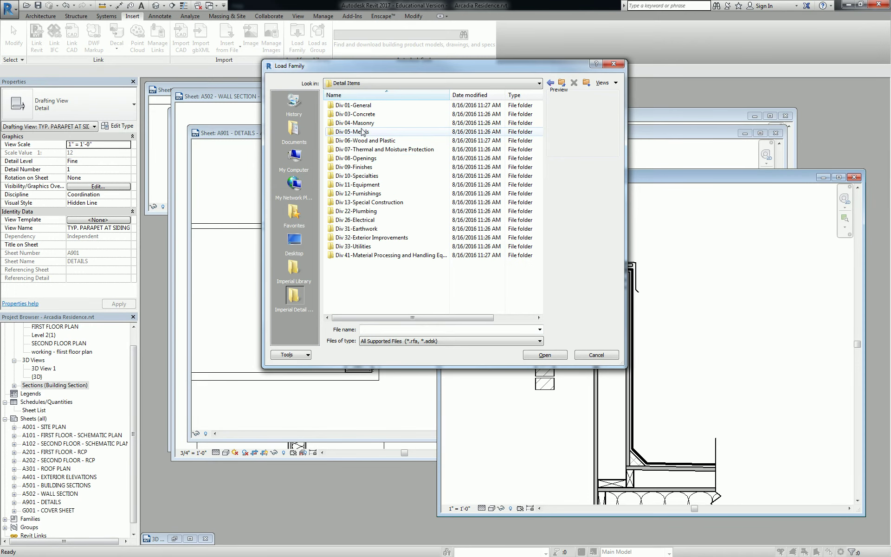
pyautogui.doubleClick(371, 140)
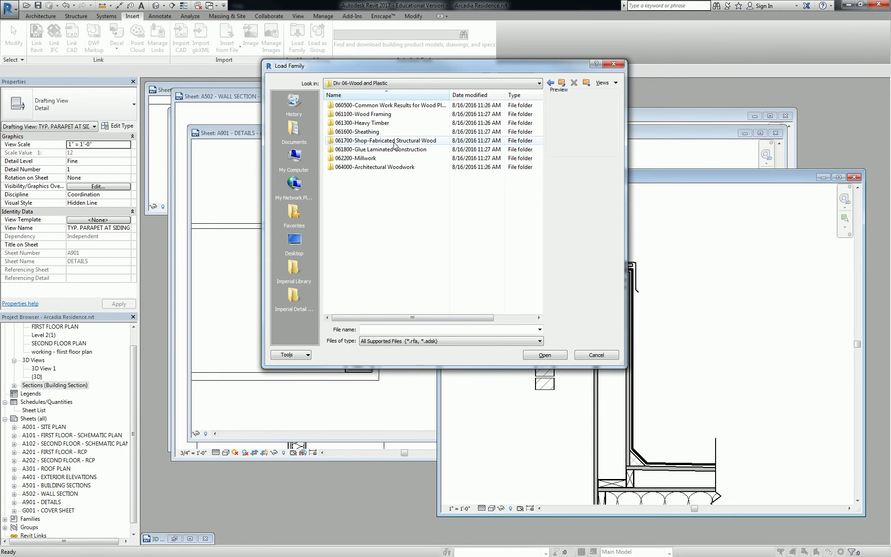
pyautogui.doubleClick(380, 168)
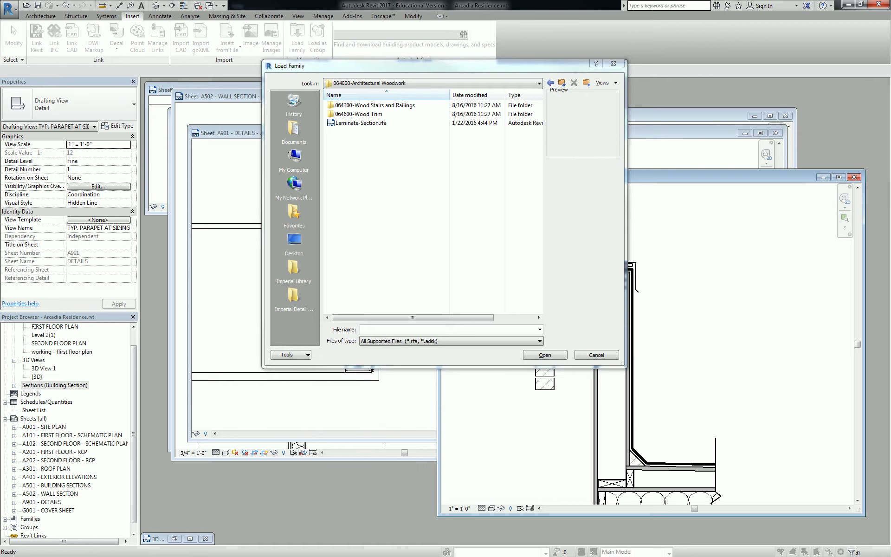
pyautogui.hotkey('alt', 'Left')
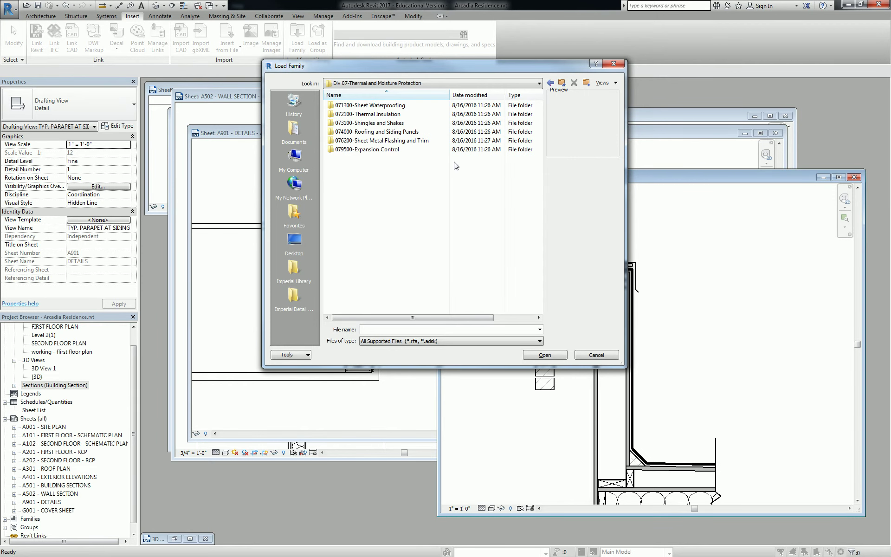
pyautogui.click(561, 83)
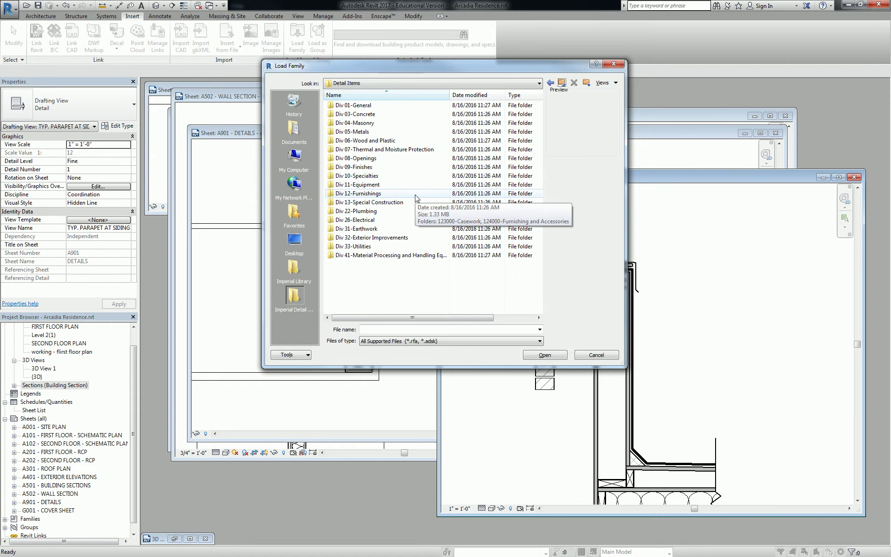
# Open Div 07 > 074000-Roofing and Siding Panels > 074600-Siding and preview its siding families
pyautogui.doubleClick(389, 149)
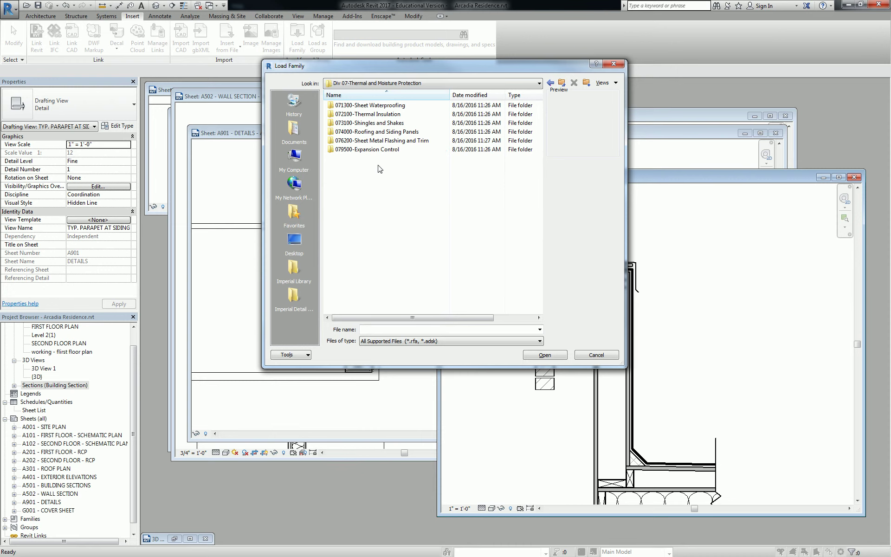
pyautogui.doubleClick(378, 132)
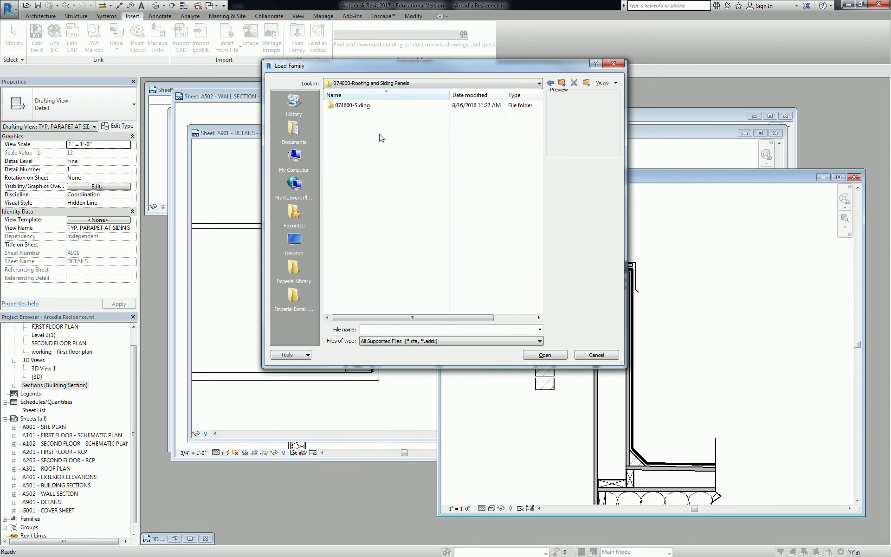
pyautogui.doubleClick(355, 107)
pyautogui.click(363, 123)
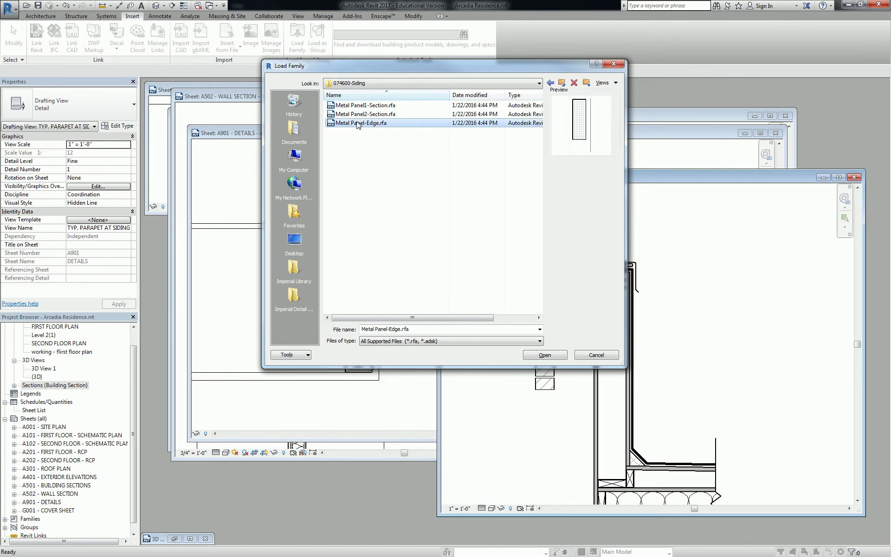
pyautogui.press('Up')
pyautogui.press('Up')
# Preview the Shingles-Section and Ridge families in 073100-Shingles and Shakes, then go back to Div 07
pyautogui.click(562, 83)
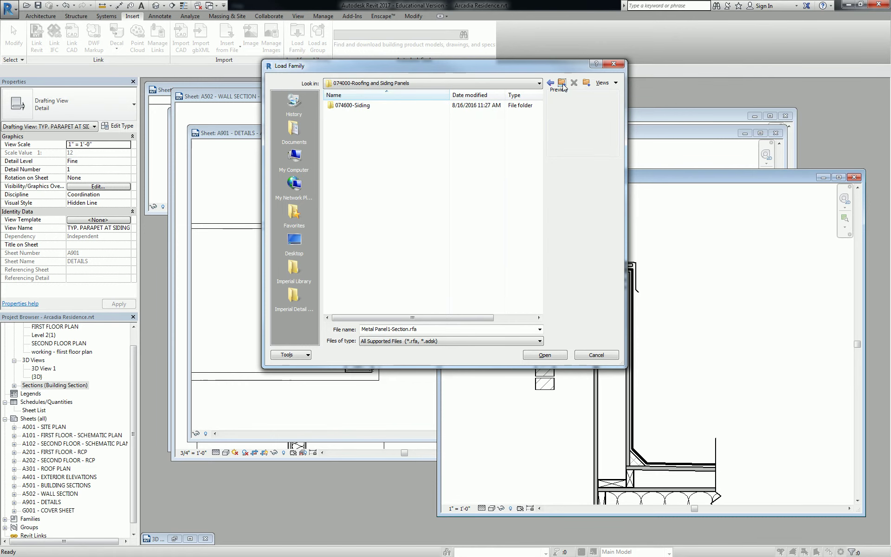
pyautogui.click(562, 83)
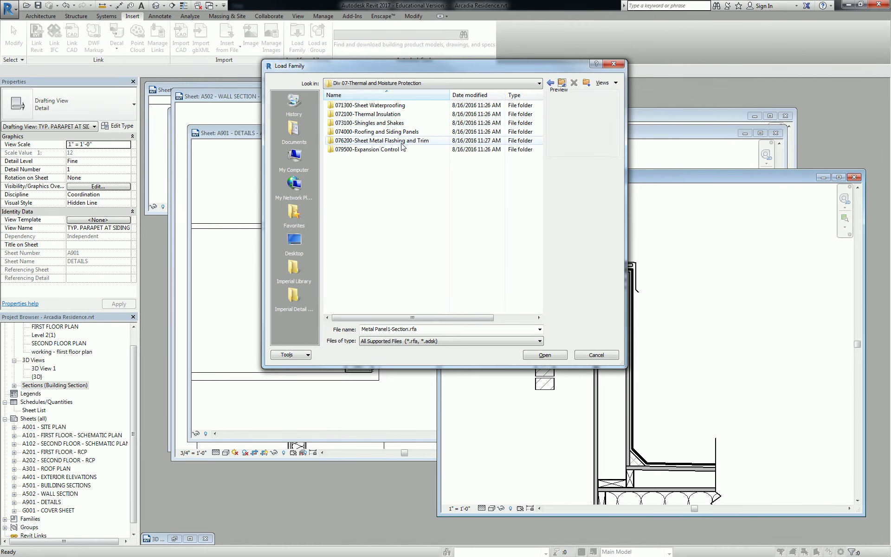
pyautogui.doubleClick(384, 123)
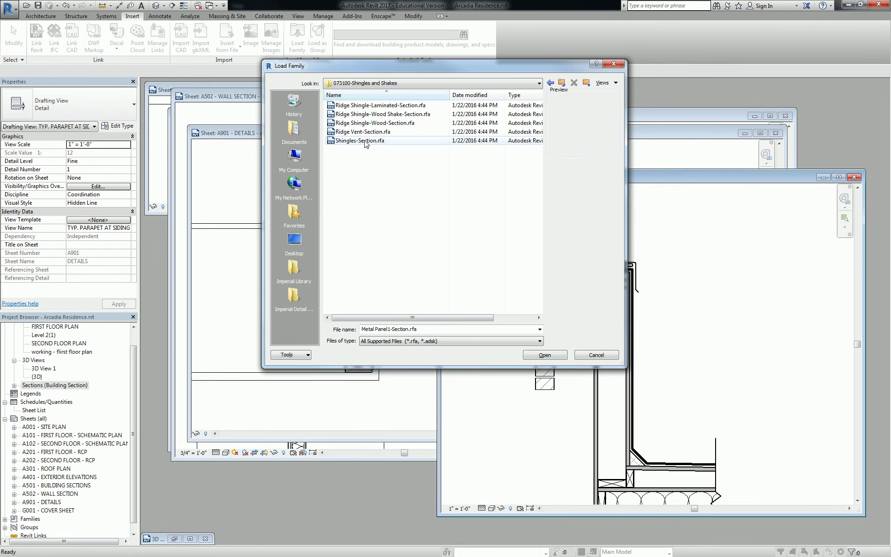
pyautogui.click(364, 141)
pyautogui.click(366, 133)
pyautogui.click(377, 124)
pyautogui.press('Up')
pyautogui.press('Up')
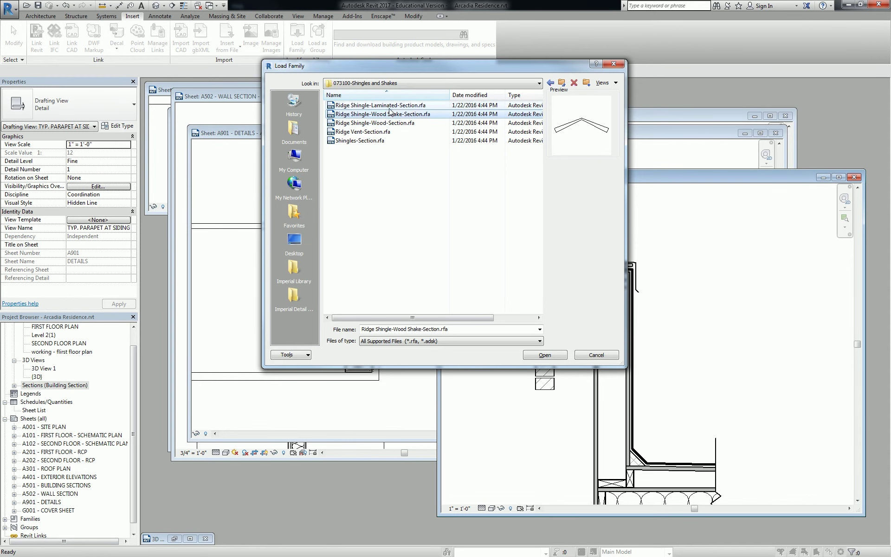
pyautogui.press('BackSpace')
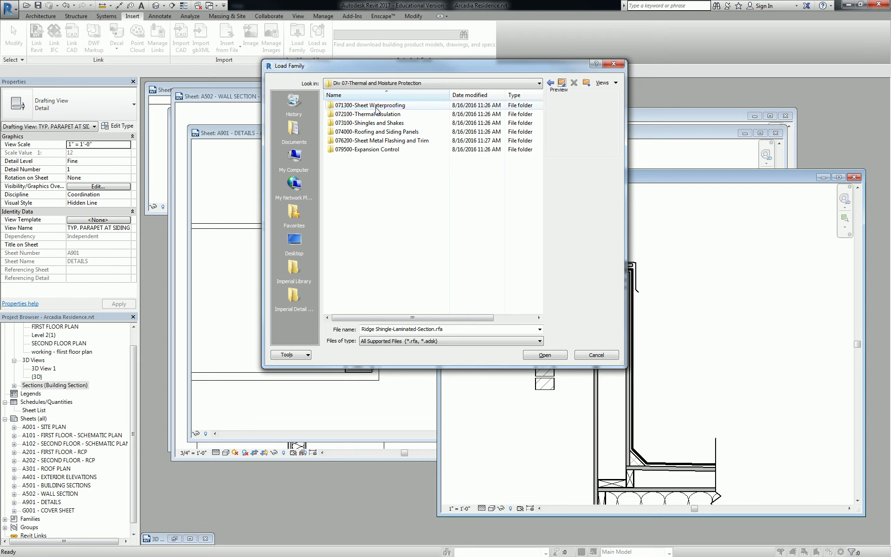
pyautogui.click(373, 105)
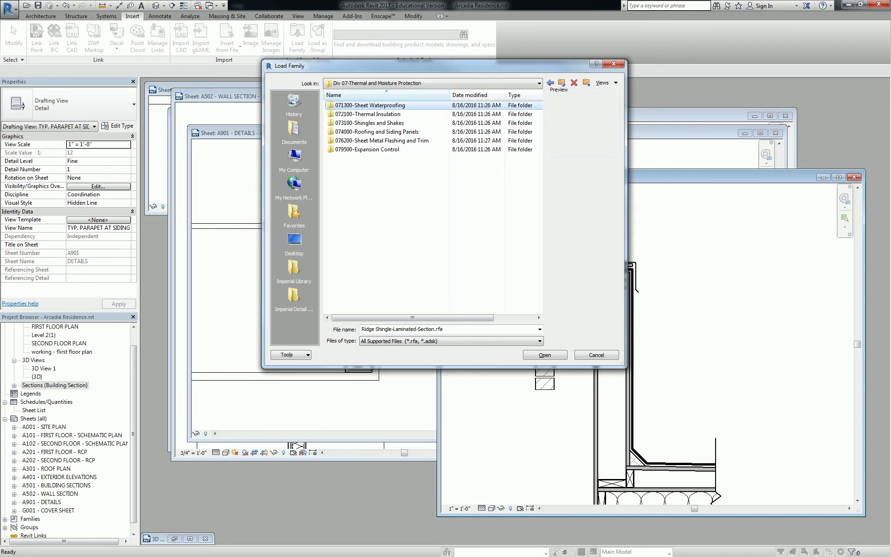
# Preview the Metal Panel siding families again, then cancel without loading any family
pyautogui.doubleClick(370, 131)
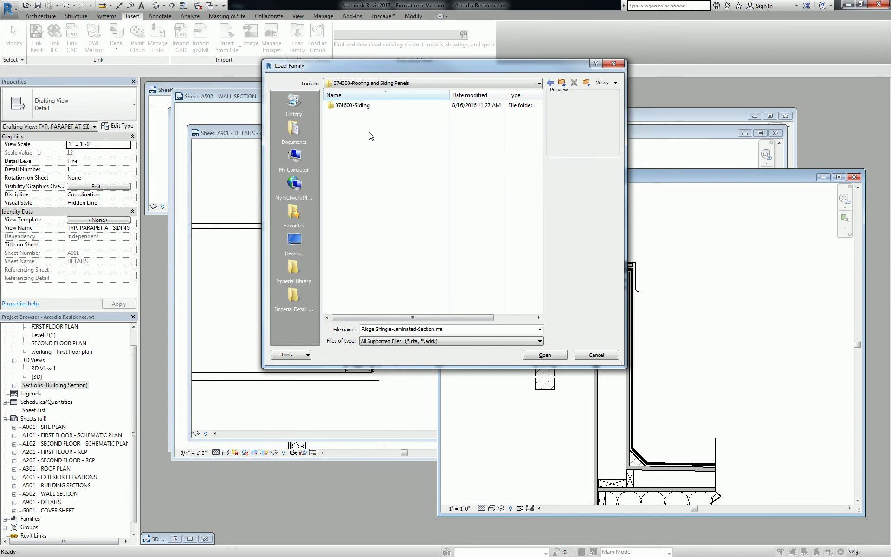
pyautogui.doubleClick(358, 105)
pyautogui.click(364, 123)
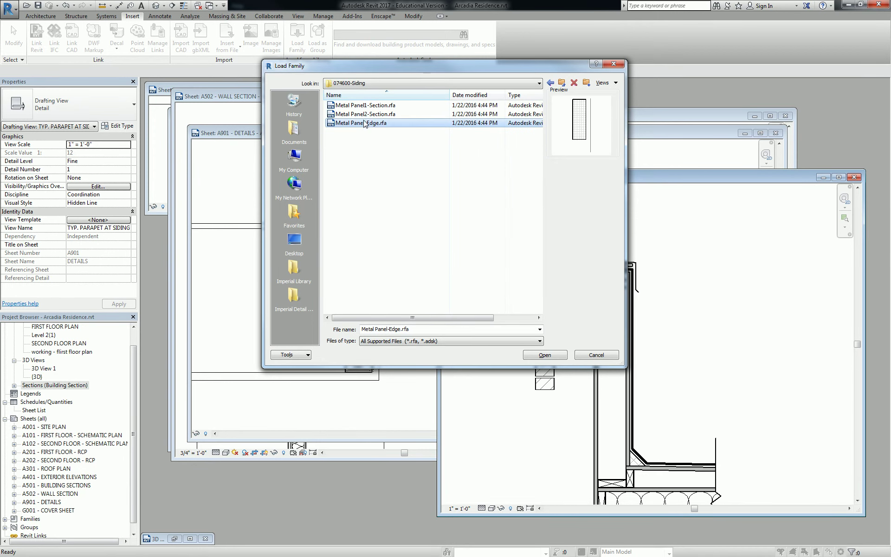
pyautogui.click(368, 114)
pyautogui.click(370, 106)
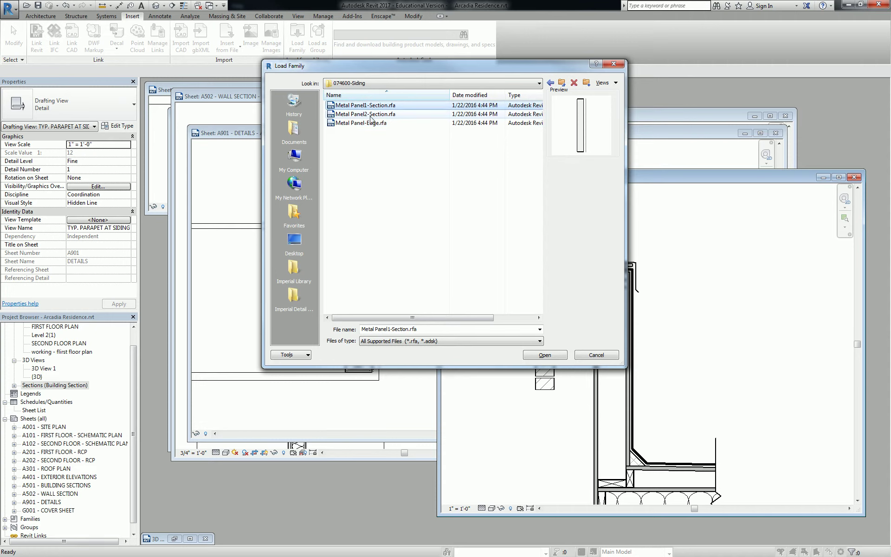
pyautogui.click(367, 123)
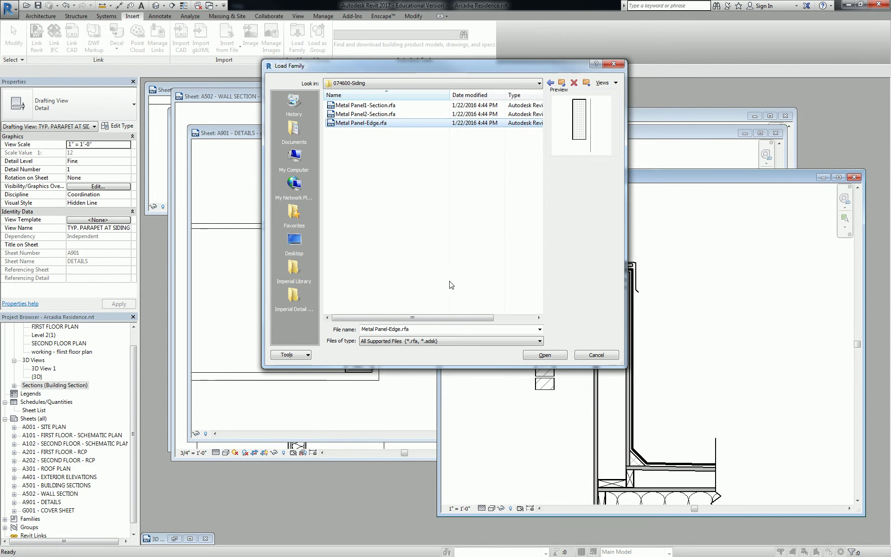
pyautogui.click(594, 356)
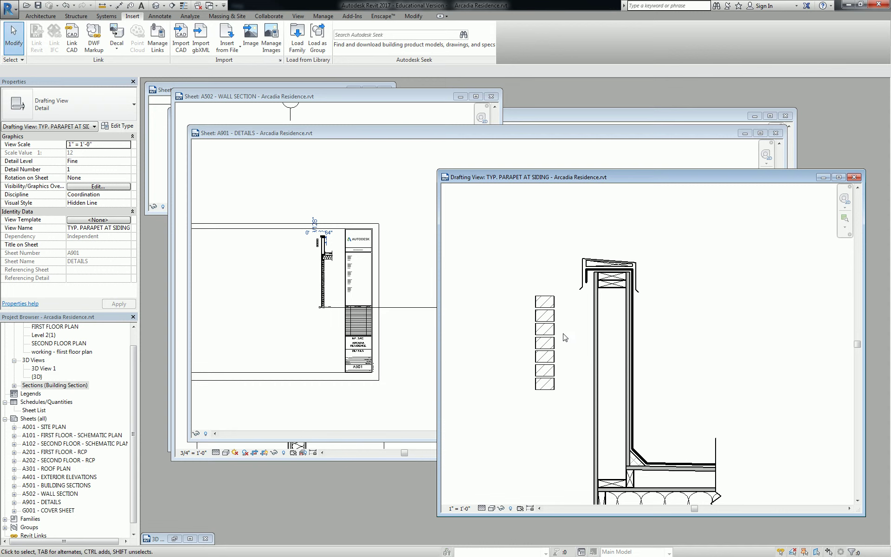
# Delete the brick repeating detail and switch to the parapet reference PDF in Bluebeam Revu
pyautogui.click(543, 348)
pyautogui.scroll(3, 552, 340)
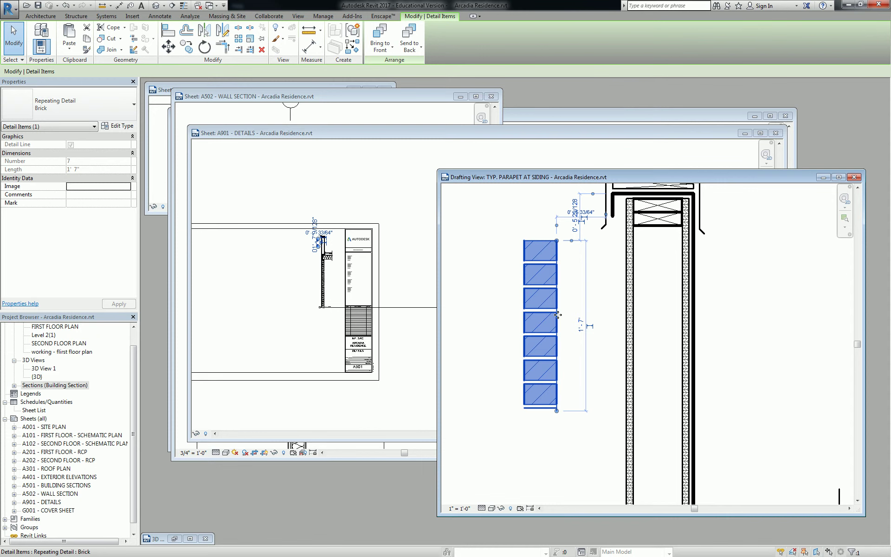
pyautogui.press('Delete')
pyautogui.scroll(-3, 555, 310)
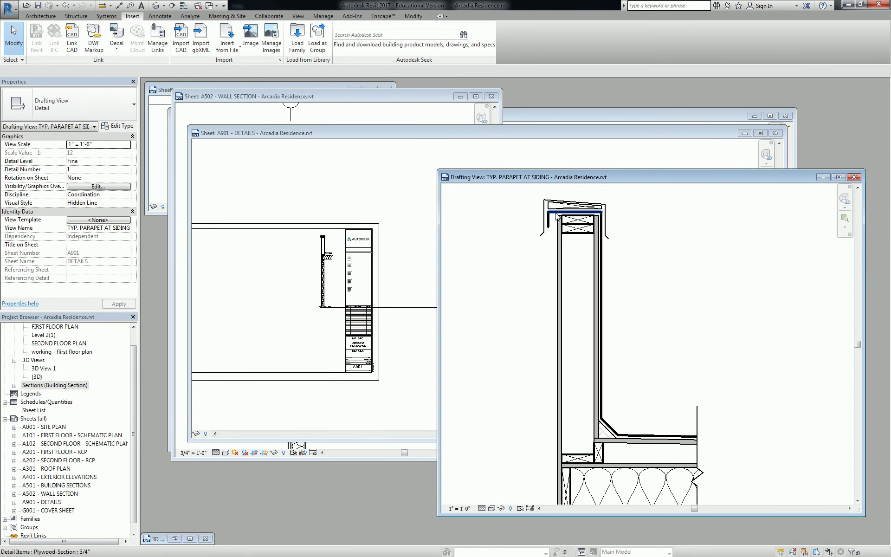
pyautogui.moveTo(614, 358); pyautogui.dragTo(641, 357, button='middle')
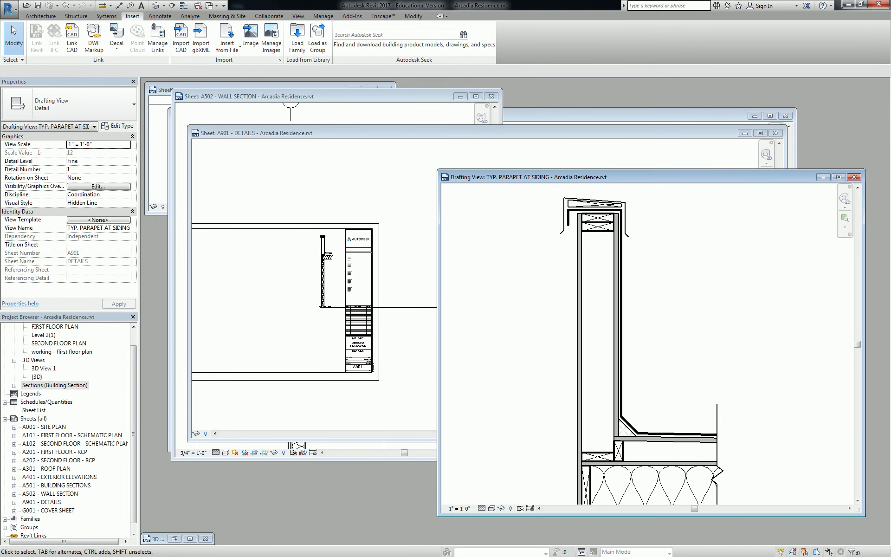
pyautogui.hotkey('alt', 'Tab')
pyautogui.moveTo(352, 157); pyautogui.dragTo(405, 192)
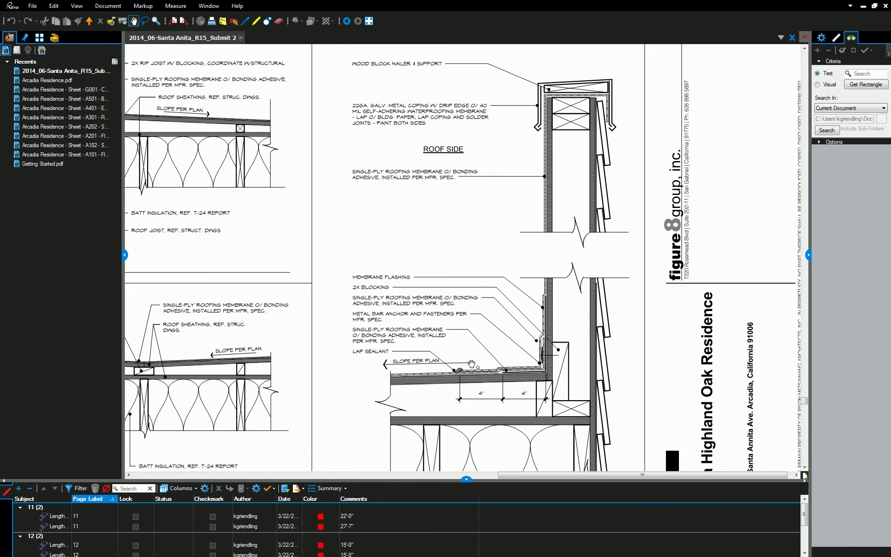
# Pan and zoom the PDF to study the lower parapet and roof deck, then zoom back out
pyautogui.moveTo(474, 365)
pyautogui.mouseDown()
pyautogui.moveTo(485, 415)
pyautogui.moveTo(443, 297)
pyautogui.mouseUp()
pyautogui.scroll(5, 343, 232)
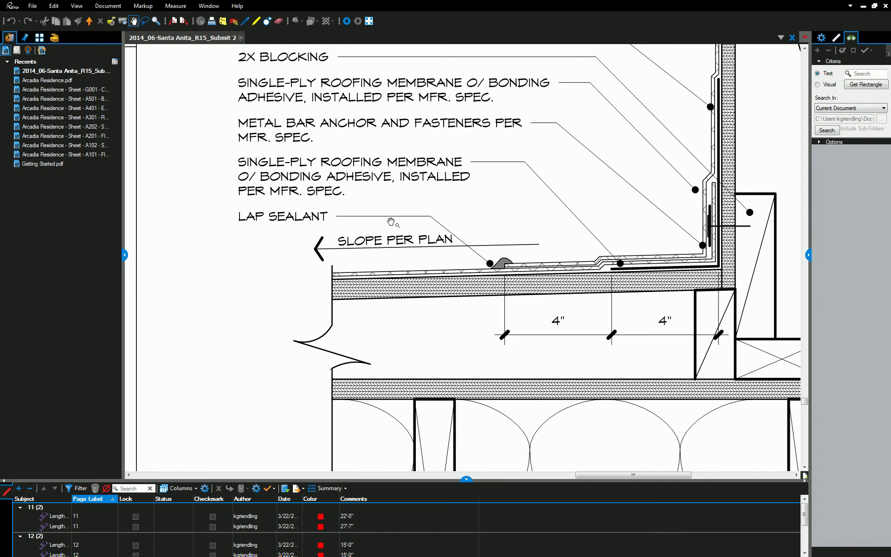
pyautogui.scroll(-3, 573, 277)
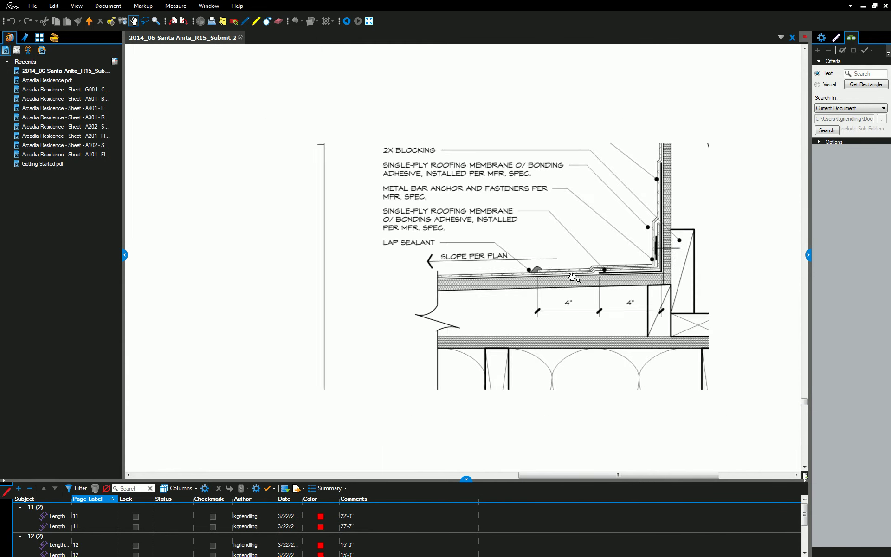
pyautogui.scroll(-5, 572, 278)
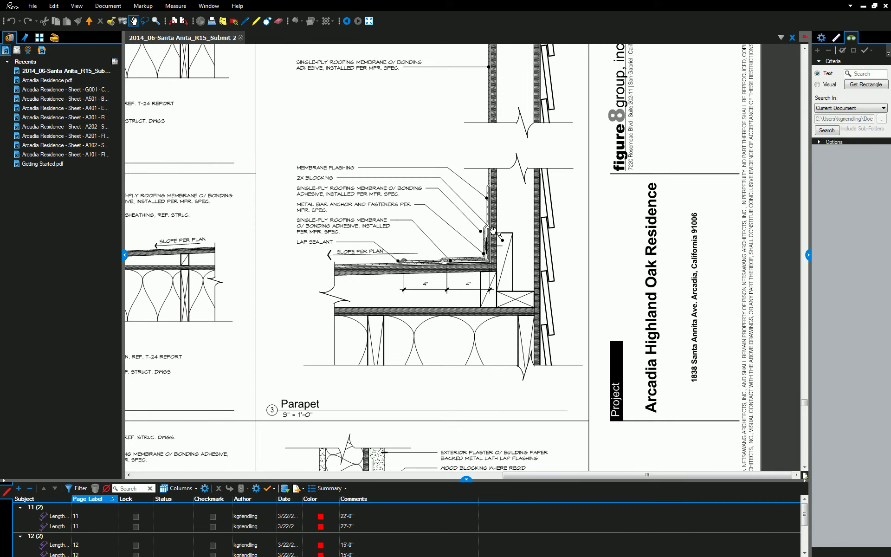
pyautogui.scroll(-3, 492, 230)
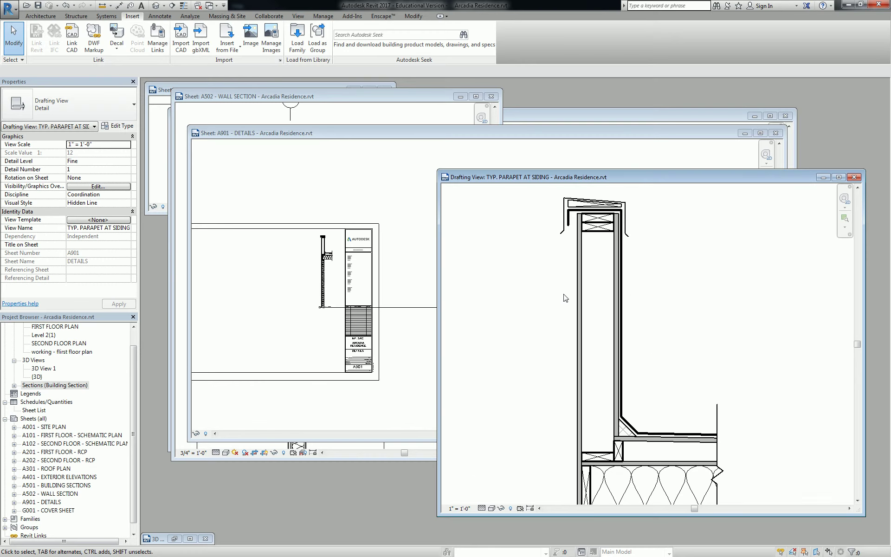
# Place a short two-brick repeating detail, 0' 7 1/4" long, beside the parapet top
pyautogui.keyDown('shift'); pyautogui.hscroll(-2, 565, 298); pyautogui.keyUp('shift')
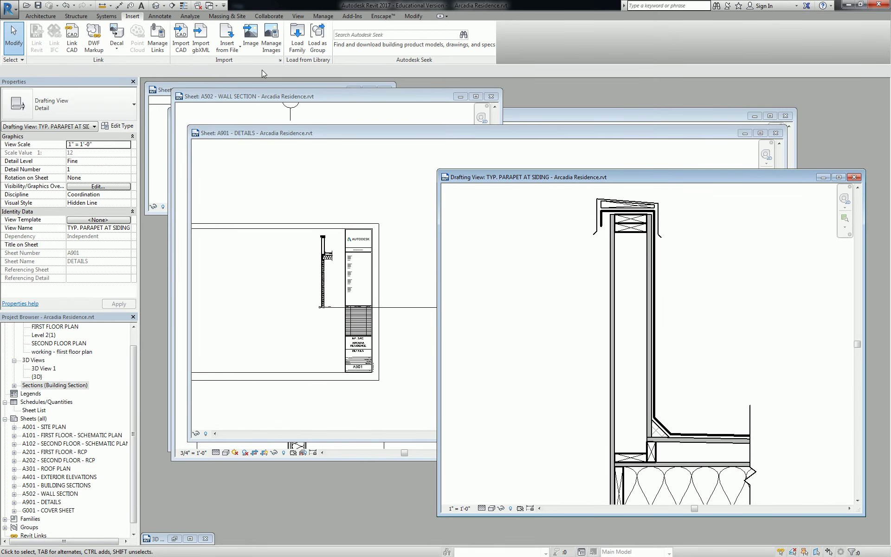
pyautogui.scroll(-1, 130, 406)
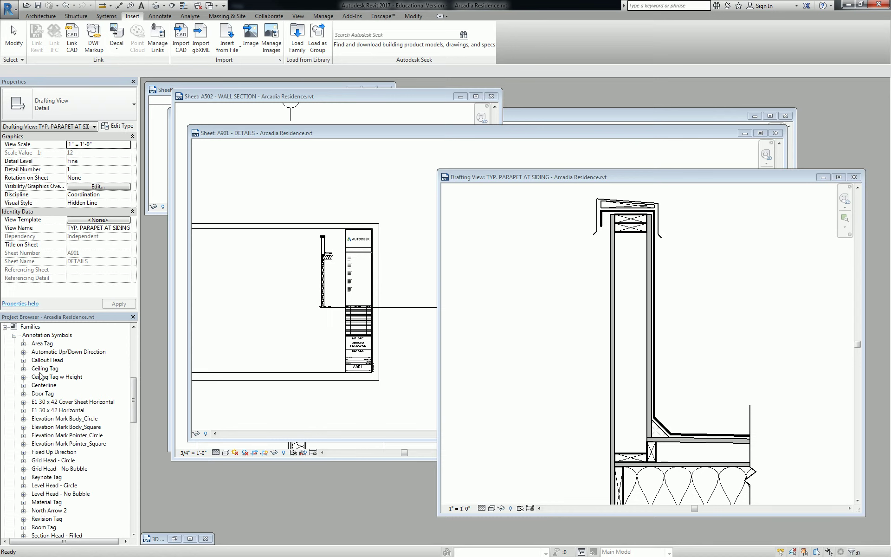
pyautogui.click(531, 271)
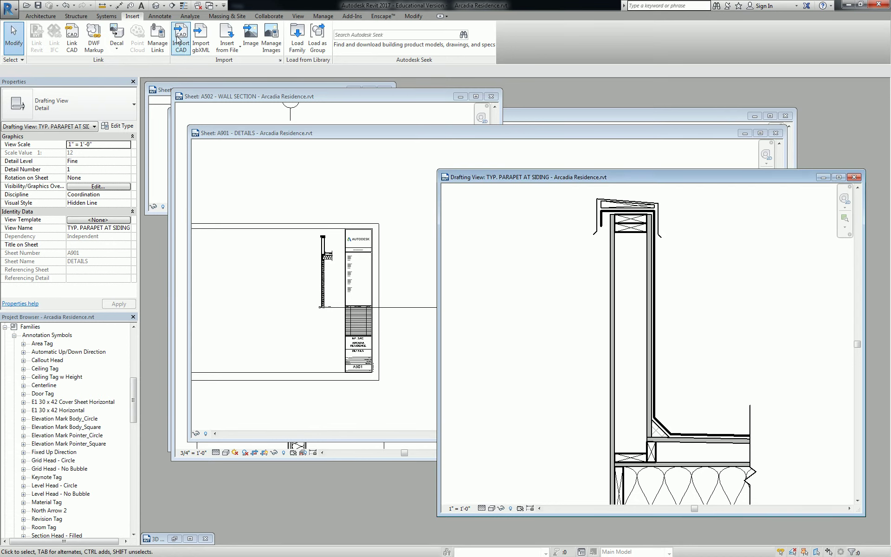
pyautogui.click(156, 17)
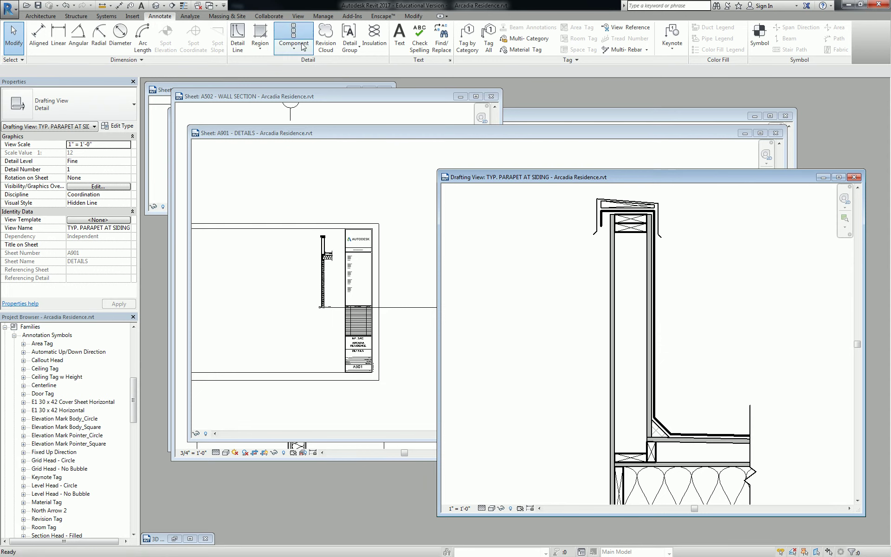
pyautogui.click(261, 37)
pyautogui.click(541, 304)
pyautogui.press('Escape')
pyautogui.press('Escape')
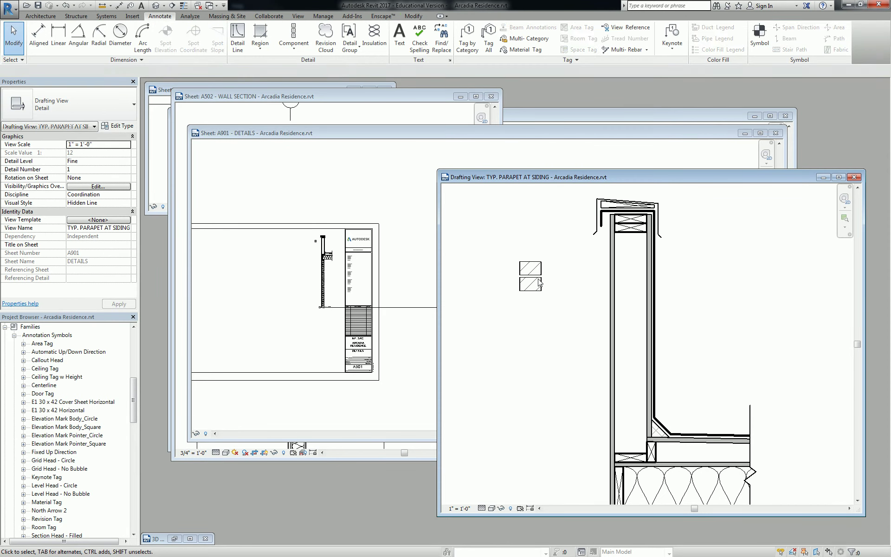
# Select the new brick detail, then scroll the Project Browser down to Families
pyautogui.click(545, 282)
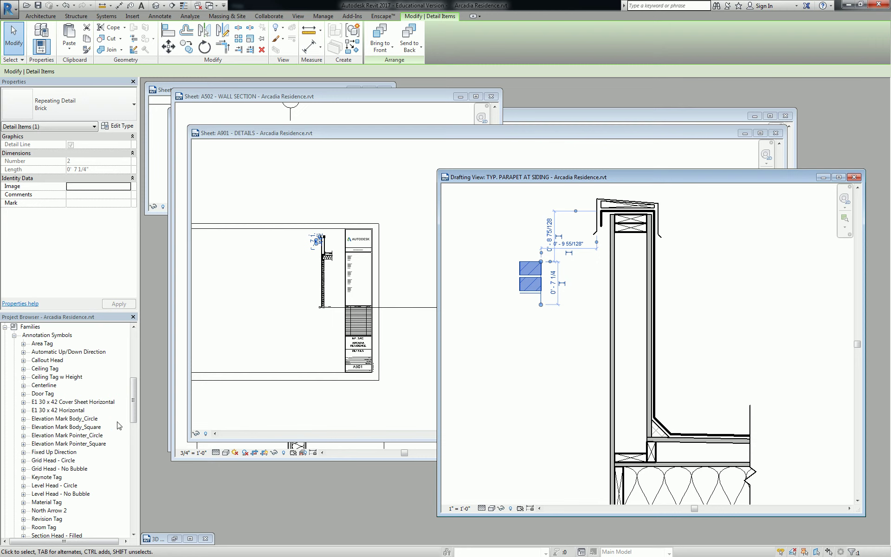
pyautogui.press('Escape')
pyautogui.scroll(-1, 133, 413)
pyautogui.moveTo(133, 413); pyautogui.dragTo(134, 474)
# Expand Detail Items > Brick Standard and check the brick repeating detail's type settings
pyautogui.click(14, 452)
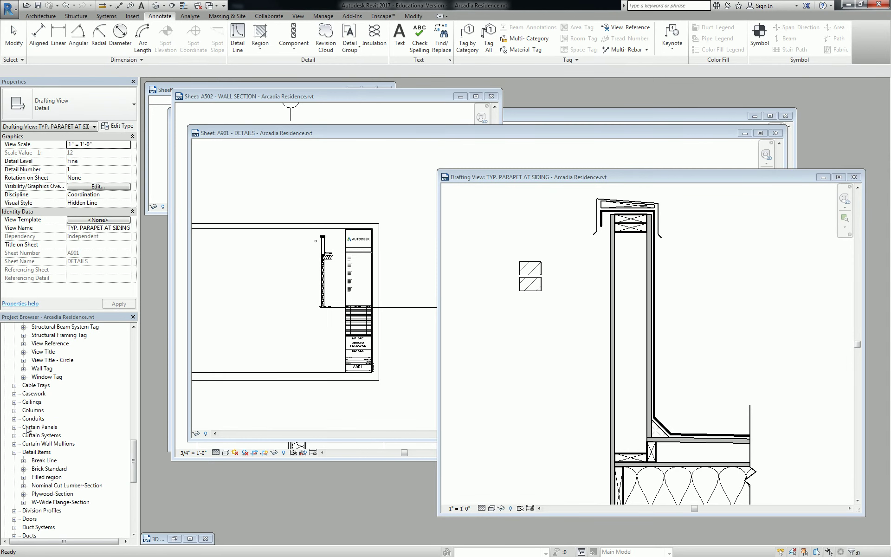
pyautogui.scroll(-1, 27, 429)
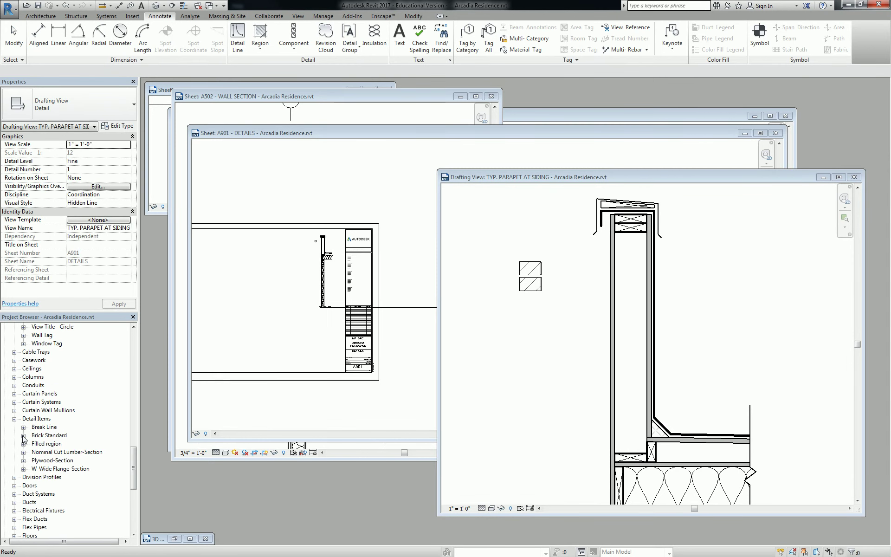
pyautogui.click(24, 435)
pyautogui.scroll(-1, 27, 432)
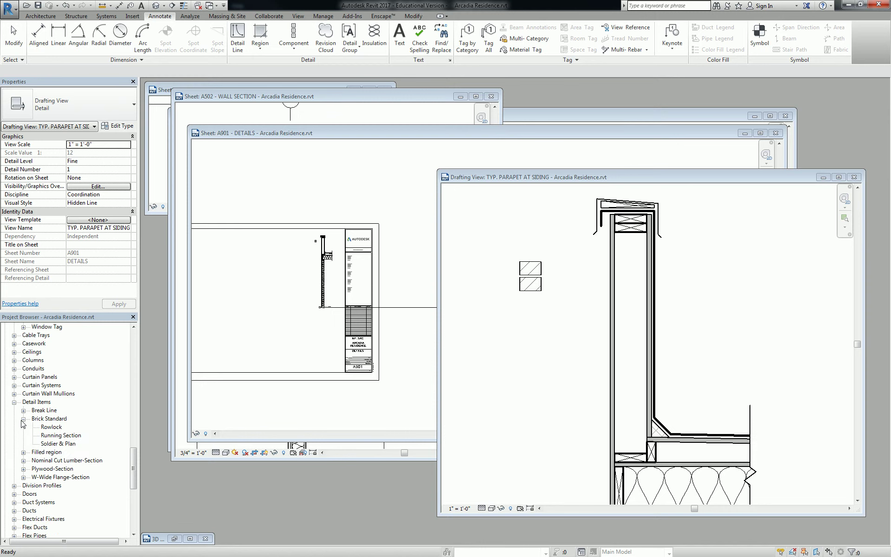
pyautogui.click(68, 443)
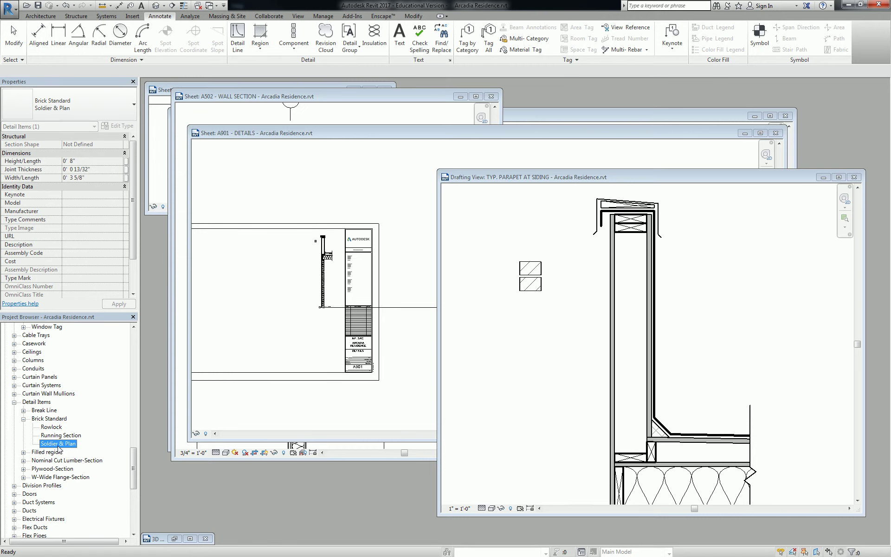
pyautogui.click(530, 274)
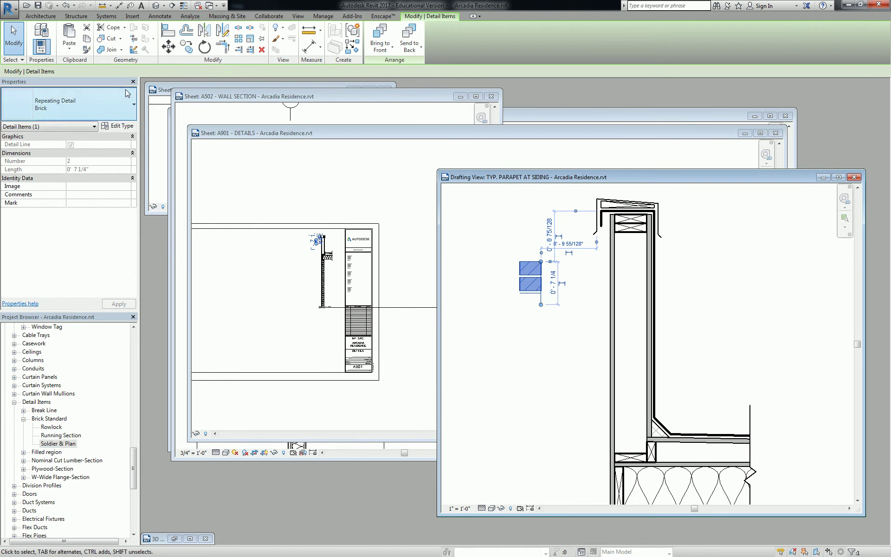
pyautogui.click(120, 127)
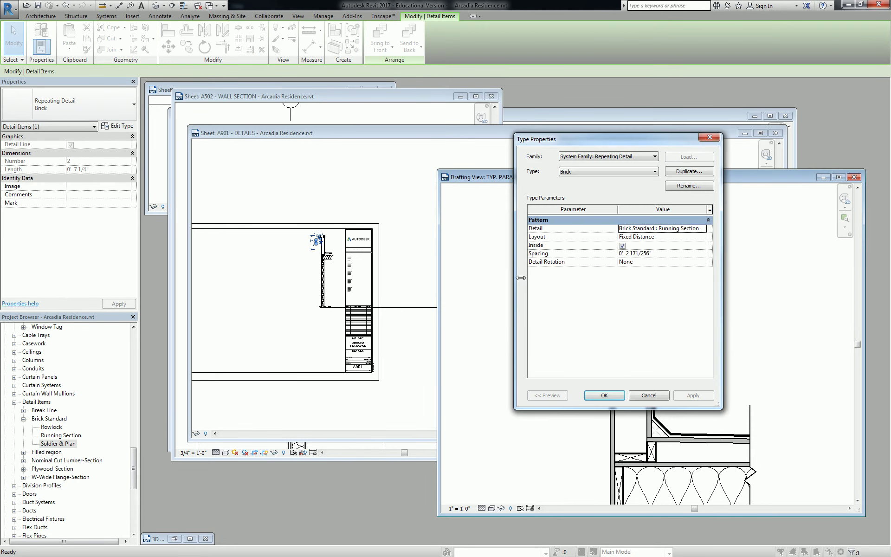
pyautogui.click(710, 138)
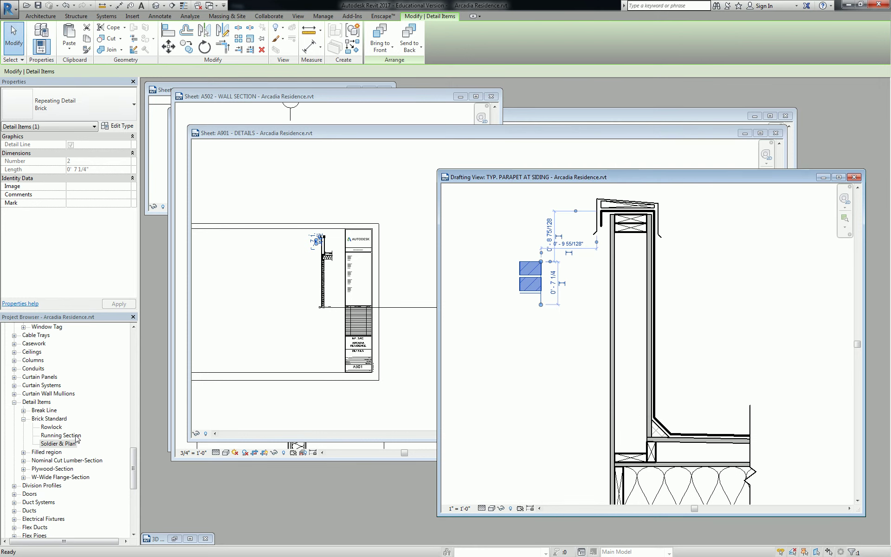
# Inspect the Running Section type's properties, then bring up the Brick Standard family's context menu
pyautogui.rightClick(75, 436)
pyautogui.doubleClick(67, 437)
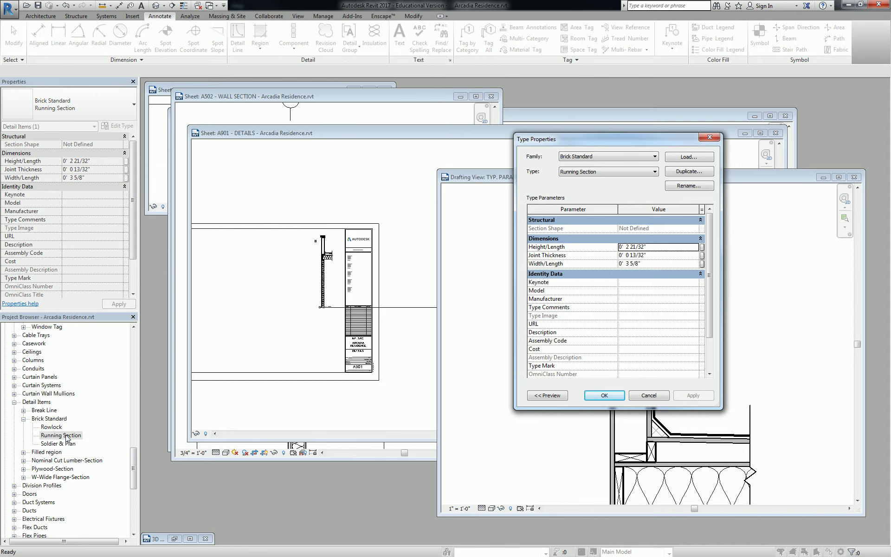
pyautogui.click(710, 137)
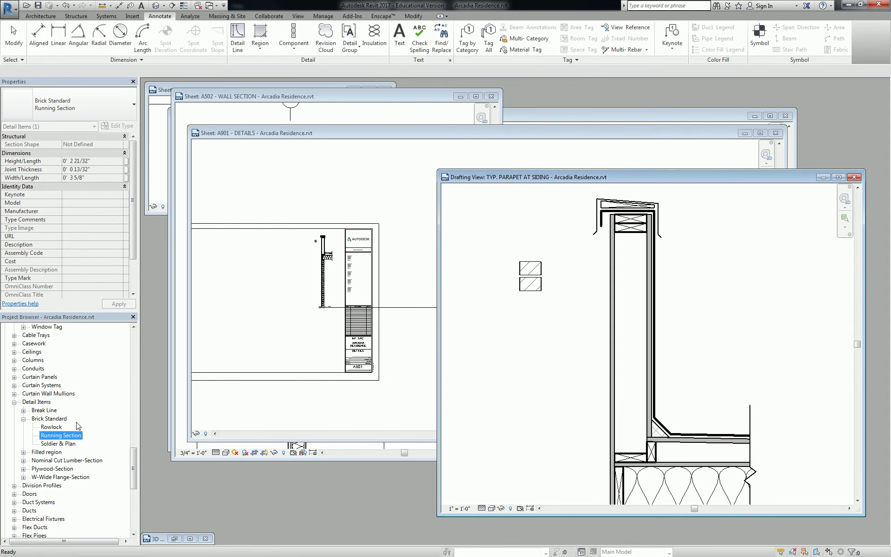
pyautogui.rightClick(73, 435)
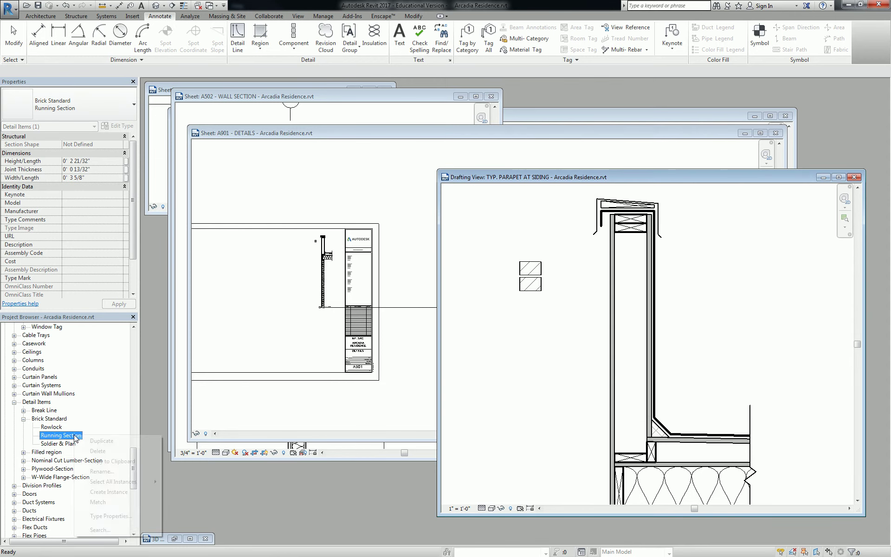
pyautogui.rightClick(56, 419)
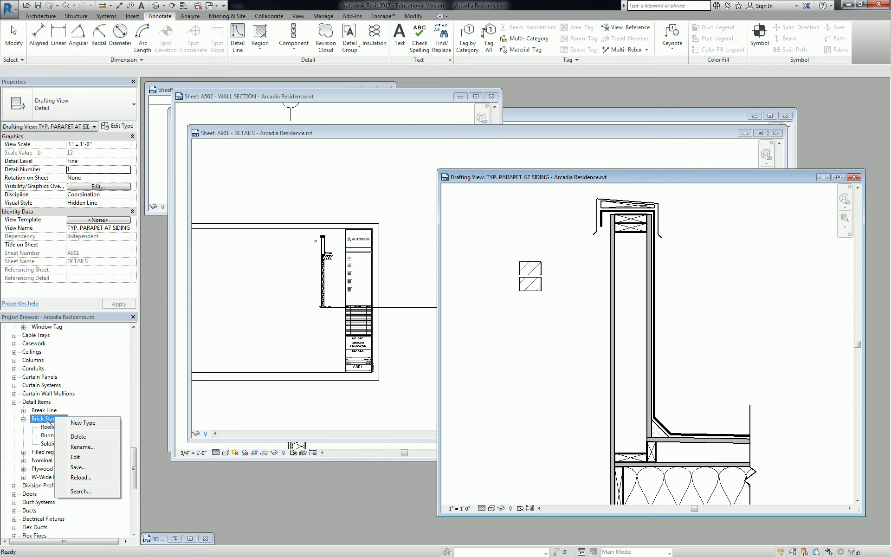
# Open the Brick Standard family for editing and bring the brick rectangle into view
pyautogui.click(79, 457)
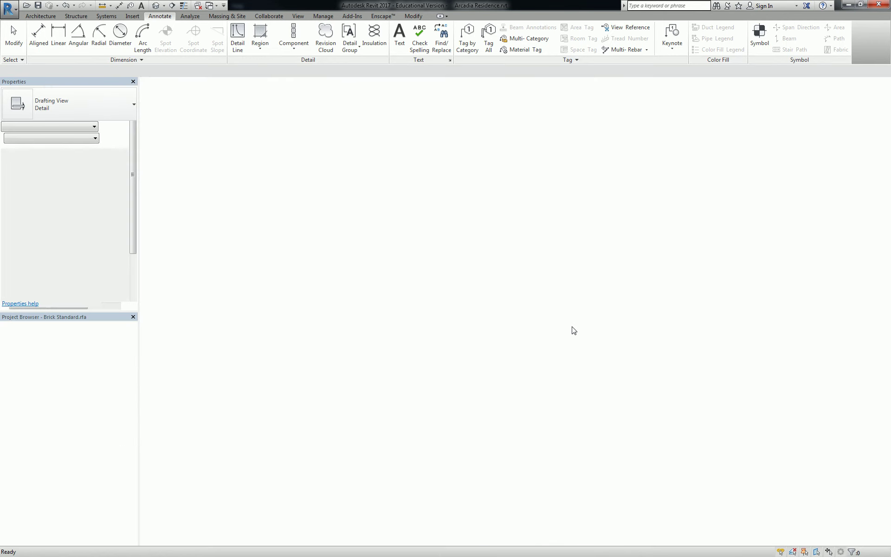
pyautogui.scroll(-3, 744, 134)
pyautogui.click(869, 84)
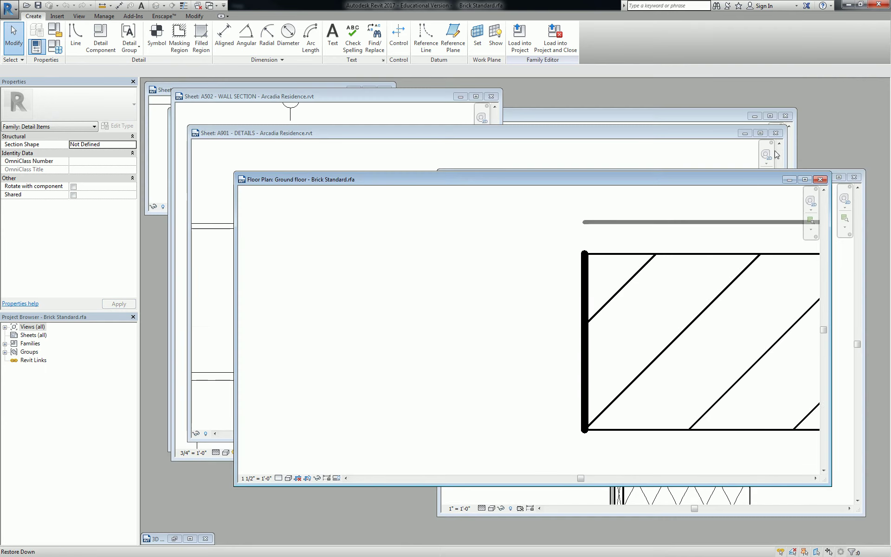
pyautogui.moveTo(714, 228); pyautogui.dragTo(504, 225, button='middle')
pyautogui.scroll(-2, 505, 226)
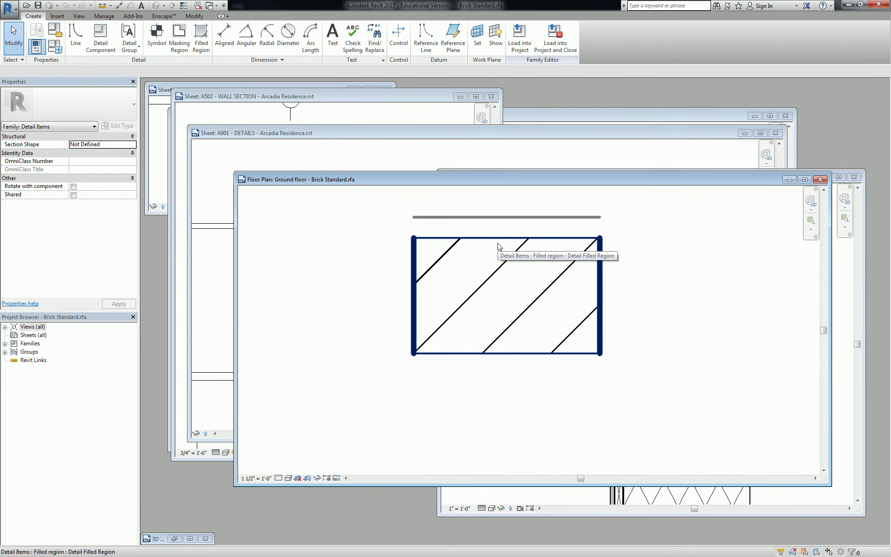
# Adjust the filled region's top edge, check the line above, then select the hatched Brick filled region
pyautogui.click(507, 240)
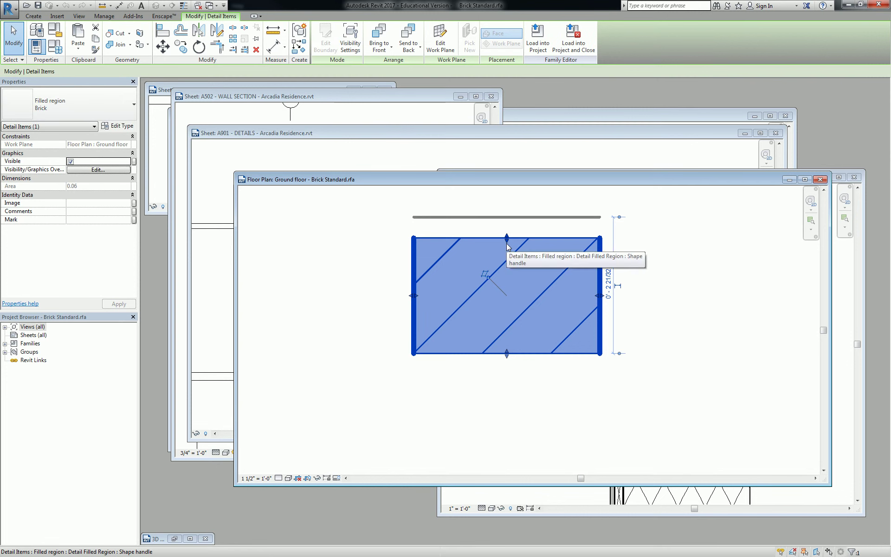
pyautogui.moveTo(507, 239); pyautogui.dragTo(524, 312)
pyautogui.click(538, 210)
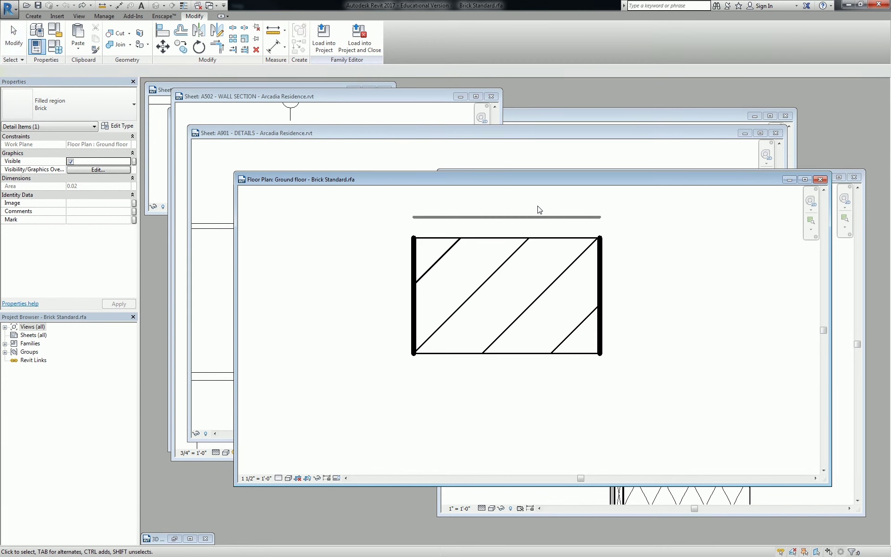
pyautogui.click(544, 217)
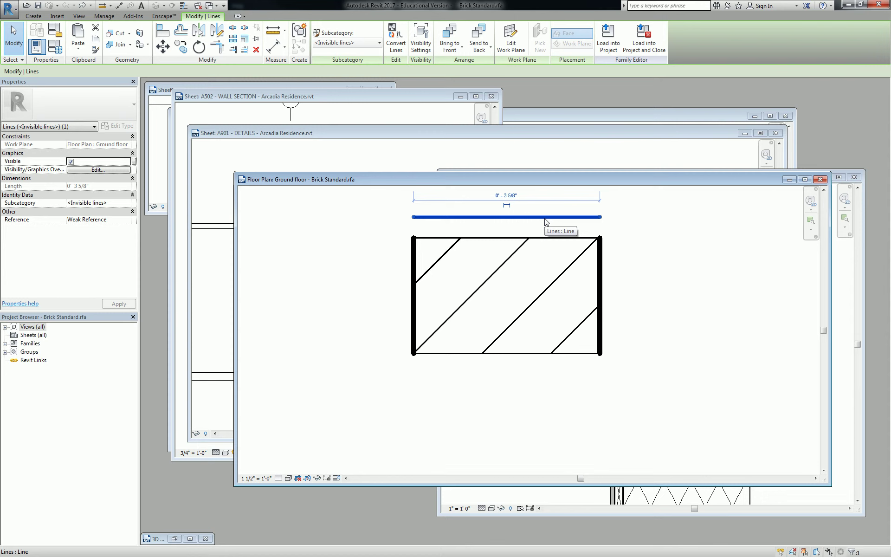
pyautogui.scroll(-2, 515, 307)
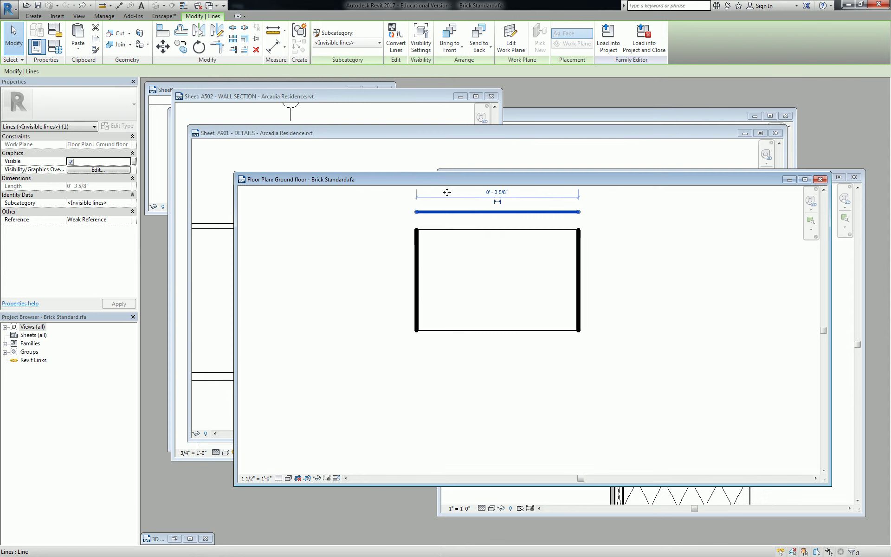
pyautogui.click(528, 286)
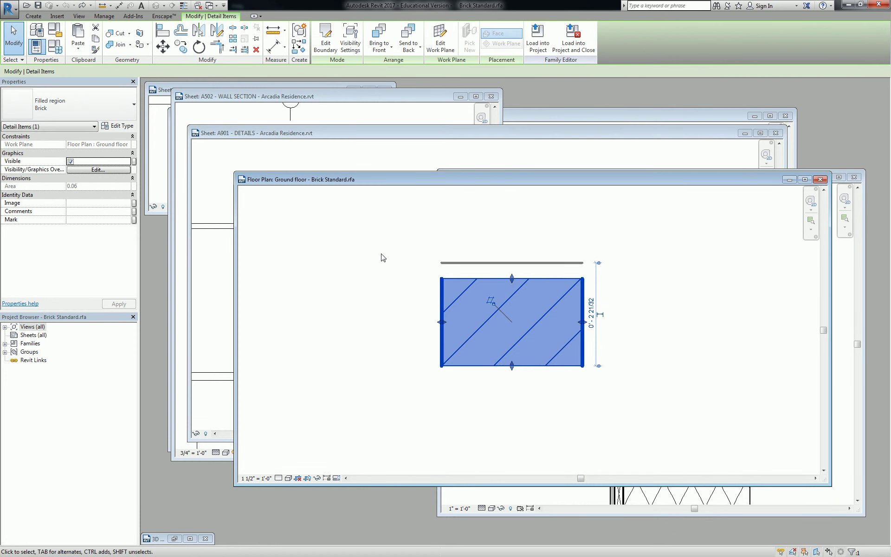
# Edit the filled region's boundary and sketch a rectangular strip at the brick's right end
pyautogui.doubleClick(470, 298)
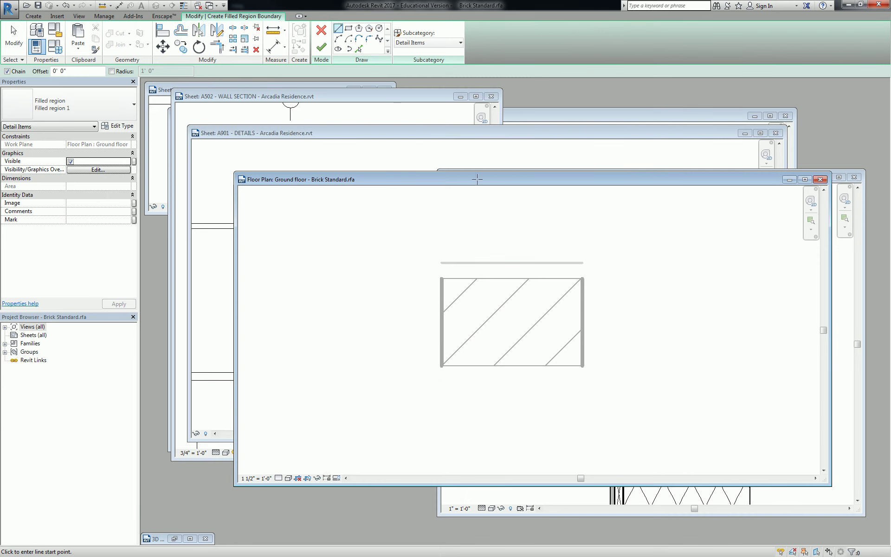
pyautogui.scroll(-2, 497, 218)
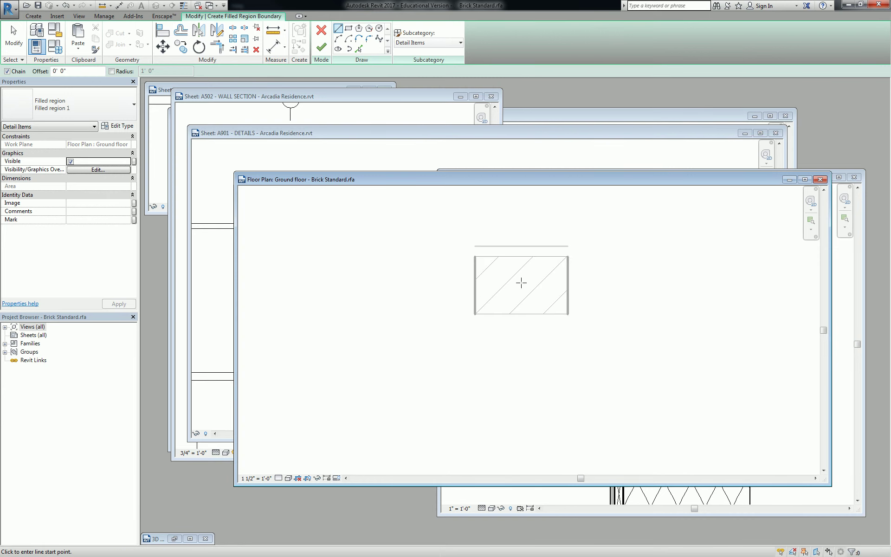
pyautogui.click(349, 29)
pyautogui.scroll(-2, 533, 291)
pyautogui.moveTo(557, 281); pyautogui.dragTo(569, 238, button='middle')
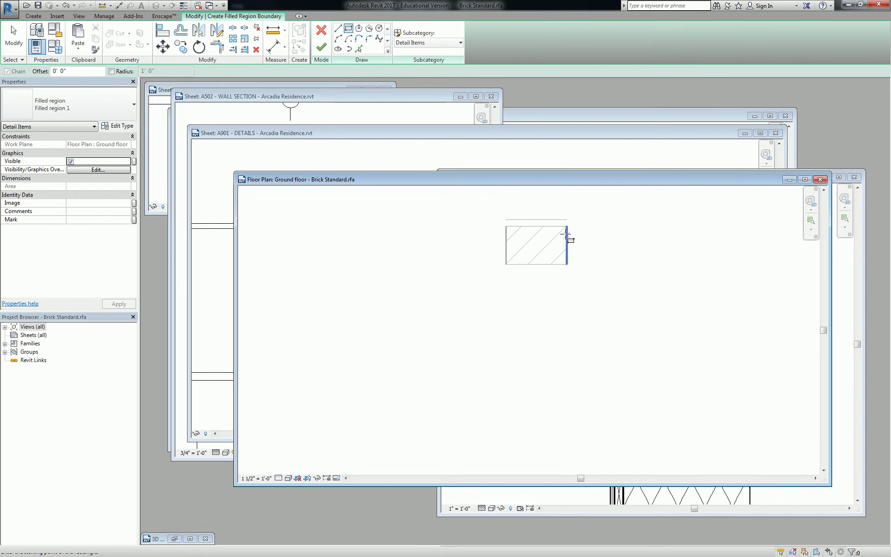
pyautogui.click(567, 220)
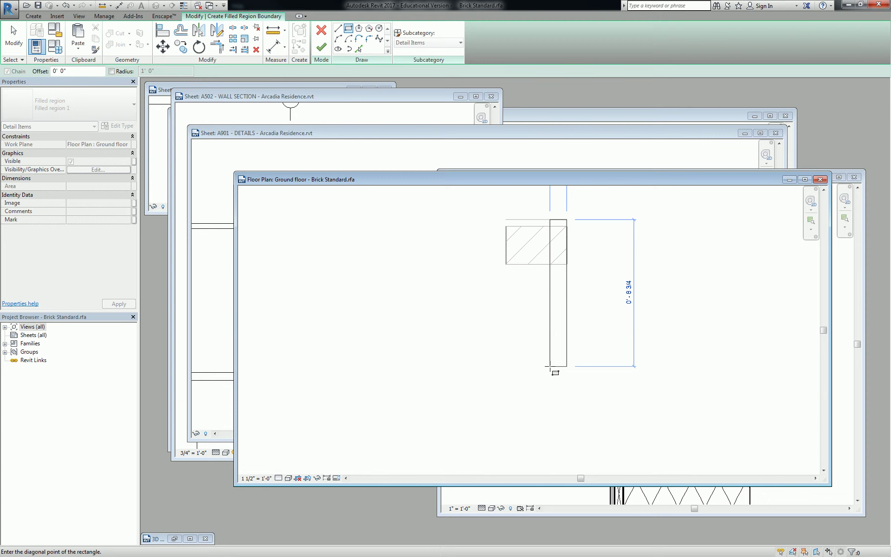
pyautogui.click(548, 367)
pyautogui.click(548, 367)
pyautogui.press('Escape')
pyautogui.press('Escape')
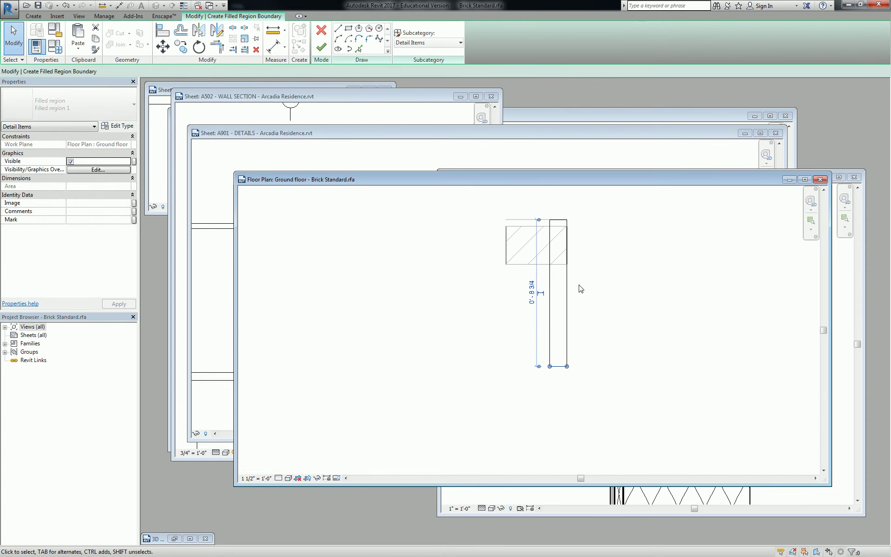
# Size the new strip to 10" long and 1/2" wide using its temporary dimensions
pyautogui.click(533, 291)
pyautogui.write('8')
pyautogui.press('Return')
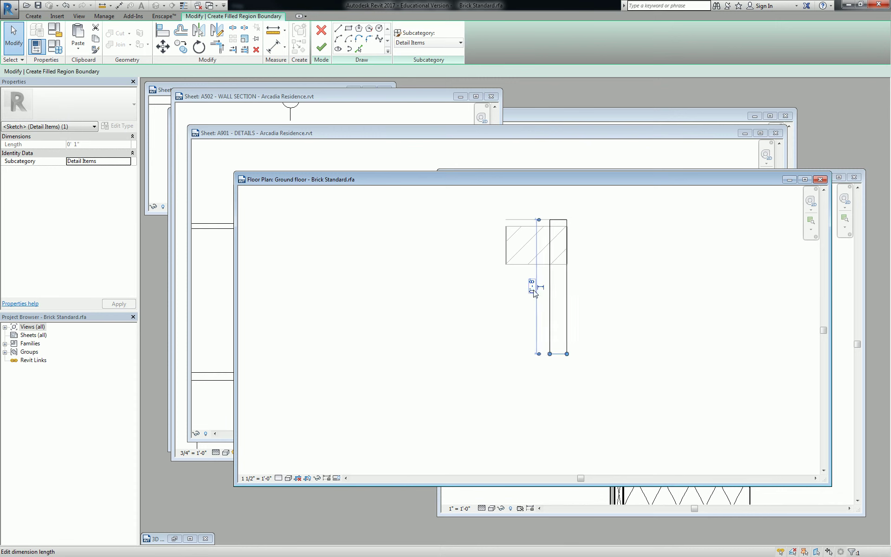
pyautogui.click(532, 285)
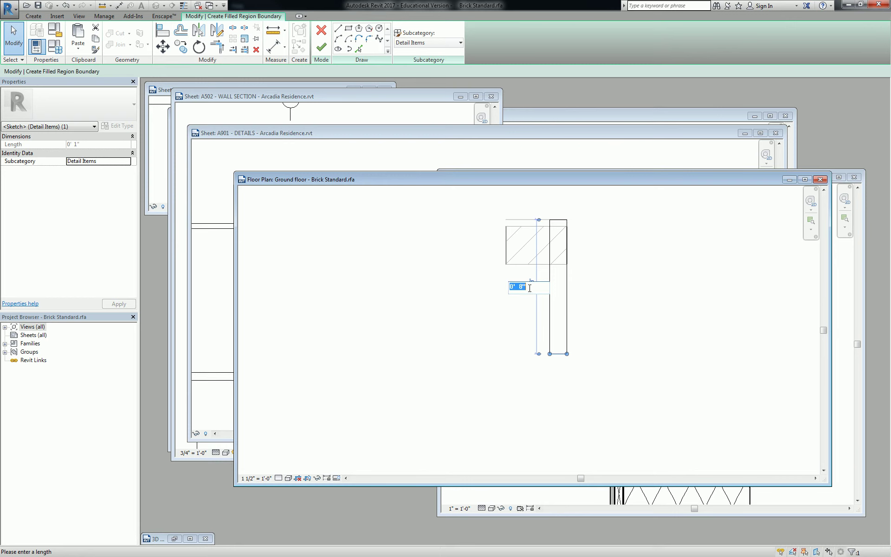
pyautogui.write('10"')
pyautogui.press('Return')
pyautogui.press('Delete')
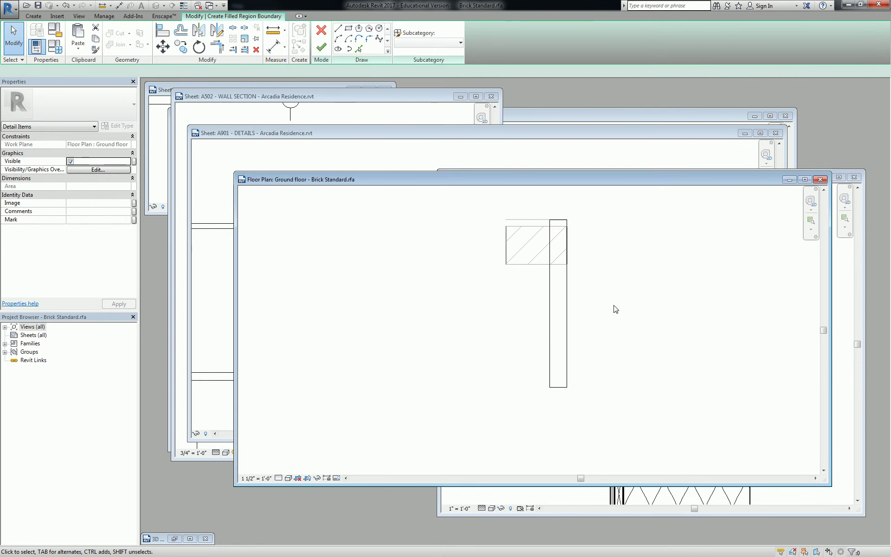
pyautogui.click(550, 296)
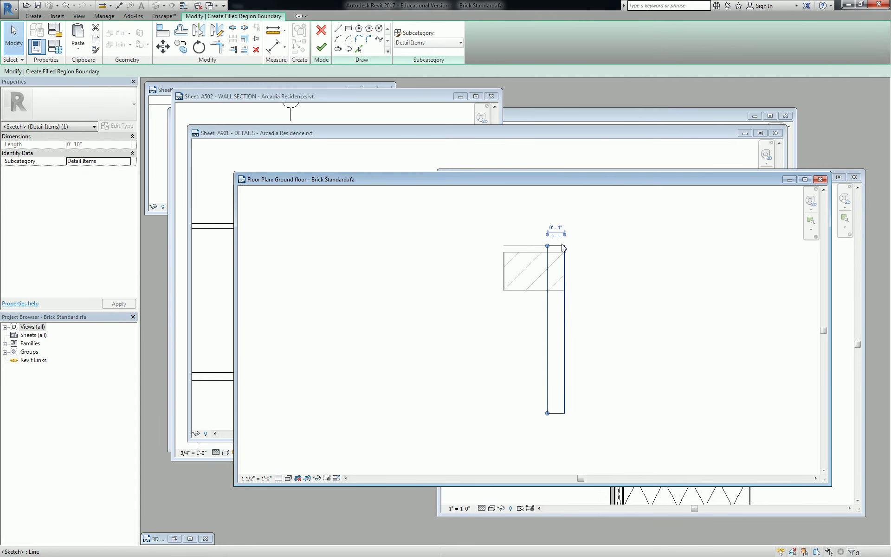
pyautogui.click(557, 226)
pyautogui.write('1/2"')
pyautogui.press('Return')
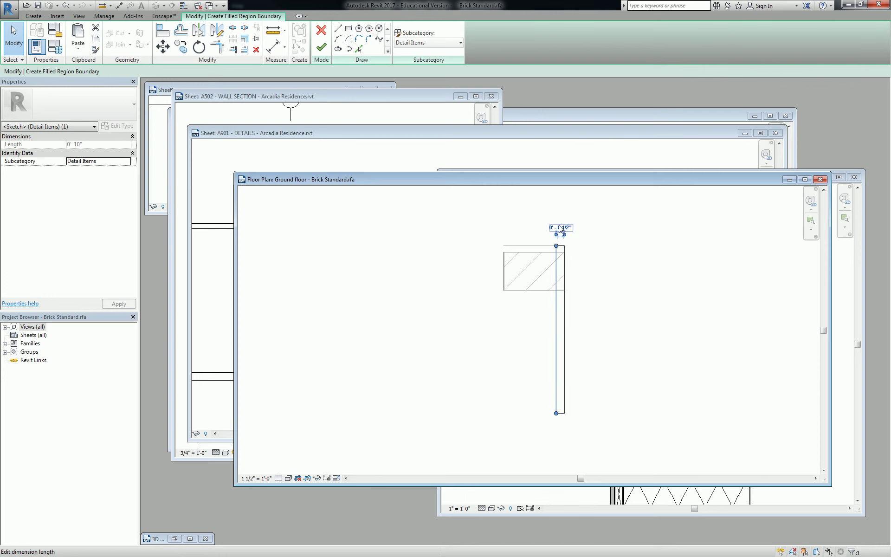
pyautogui.click(634, 275)
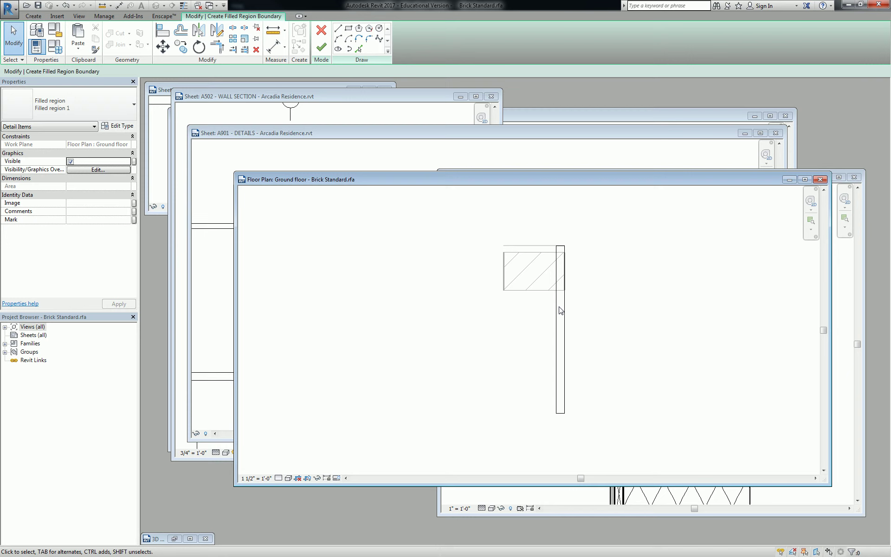
# Copy the four-line thin strip to just below the original
pyautogui.moveTo(517, 213); pyautogui.dragTo(636, 475)
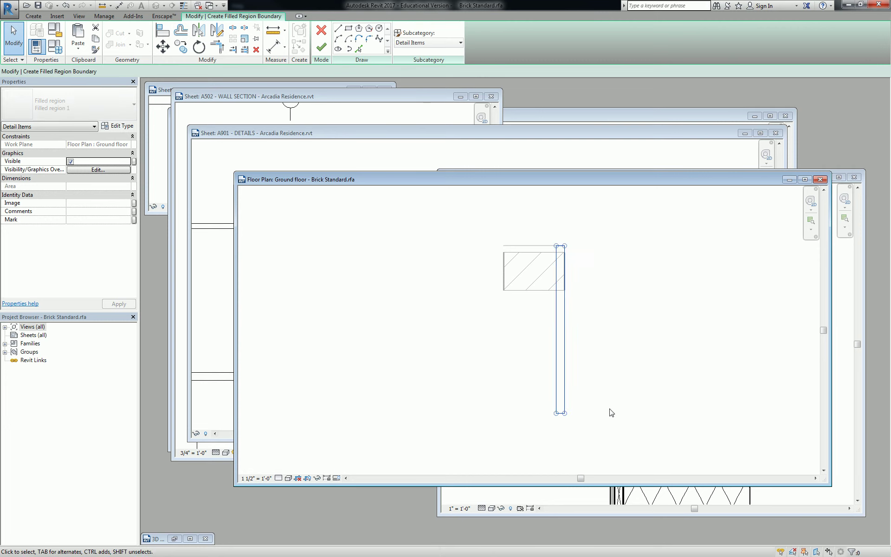
pyautogui.press('c')
pyautogui.press('c')
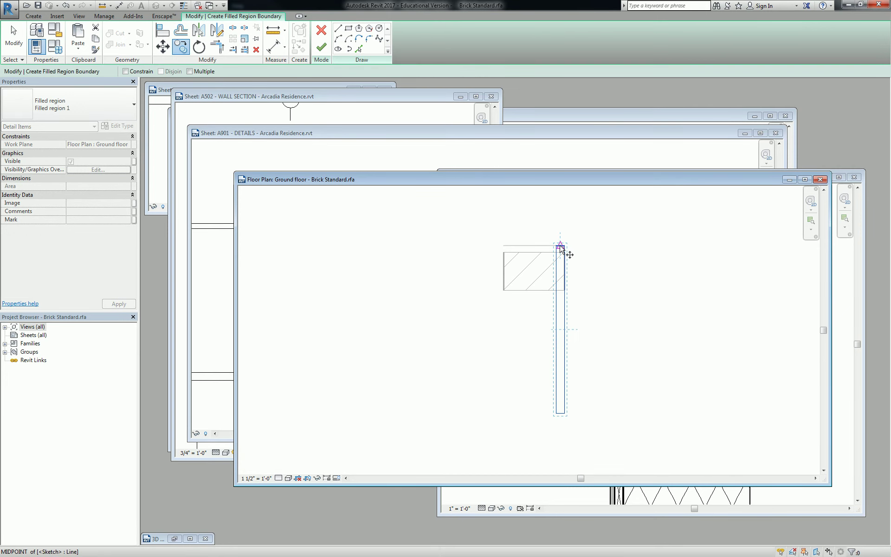
pyautogui.click(563, 247)
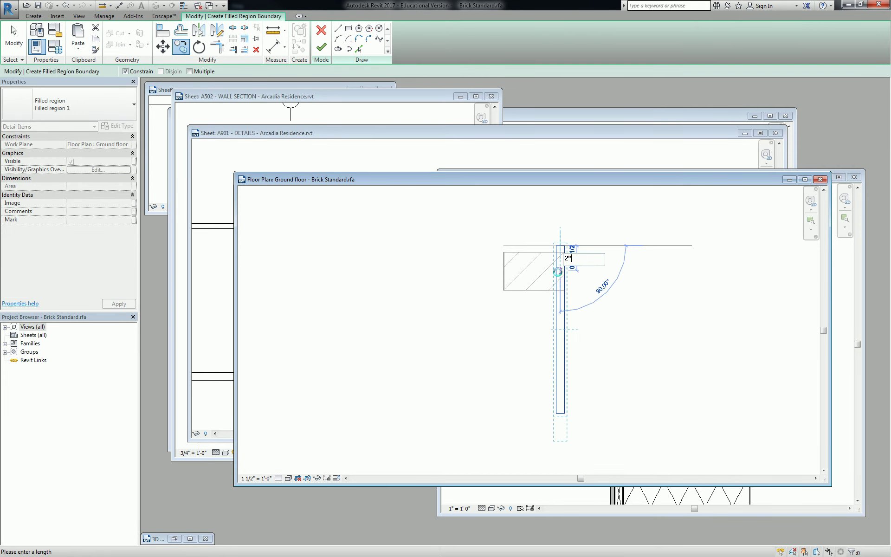
pyautogui.click(559, 277)
pyautogui.press('Escape')
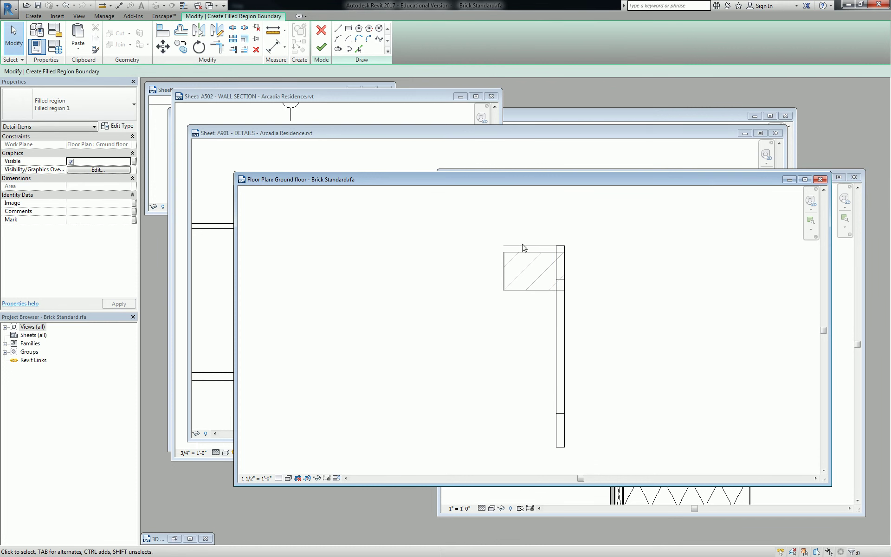
# Try tilting the copied strip about 11° around its top corner, then undo the rotation
pyautogui.moveTo(517, 225); pyautogui.dragTo(631, 434)
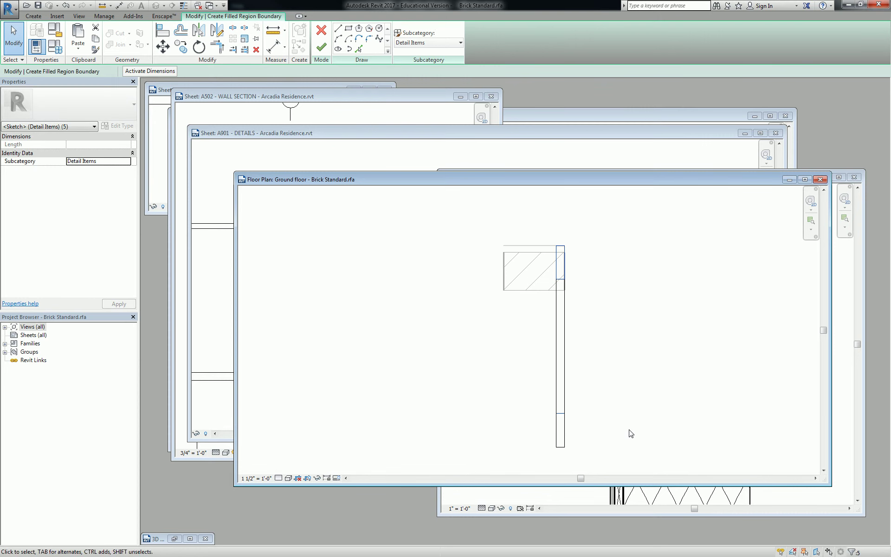
pyautogui.press('r')
pyautogui.press('o')
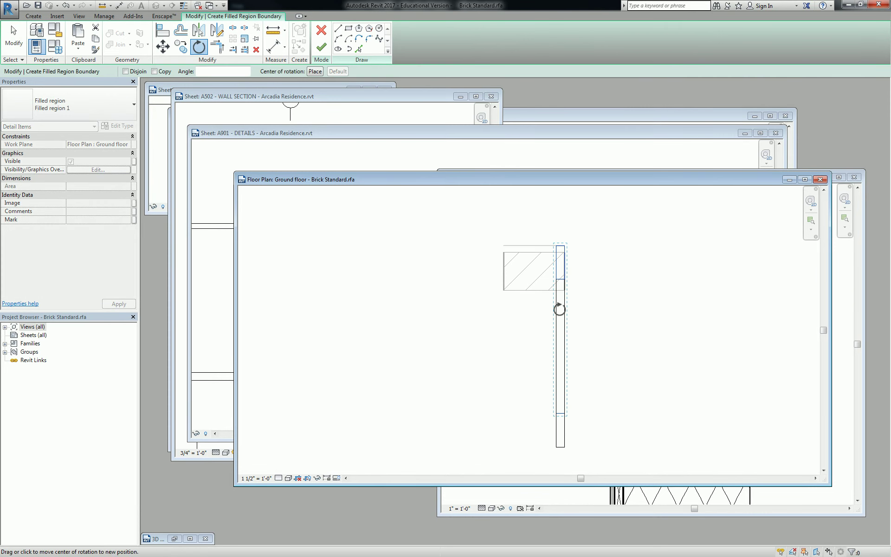
pyautogui.moveTo(559, 309); pyautogui.dragTo(556, 246)
pyautogui.click(628, 250)
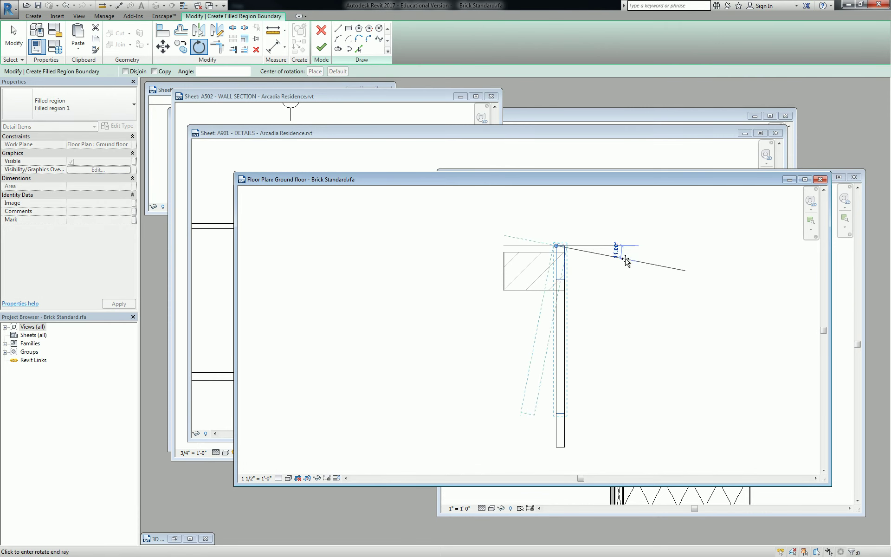
pyautogui.click(626, 259)
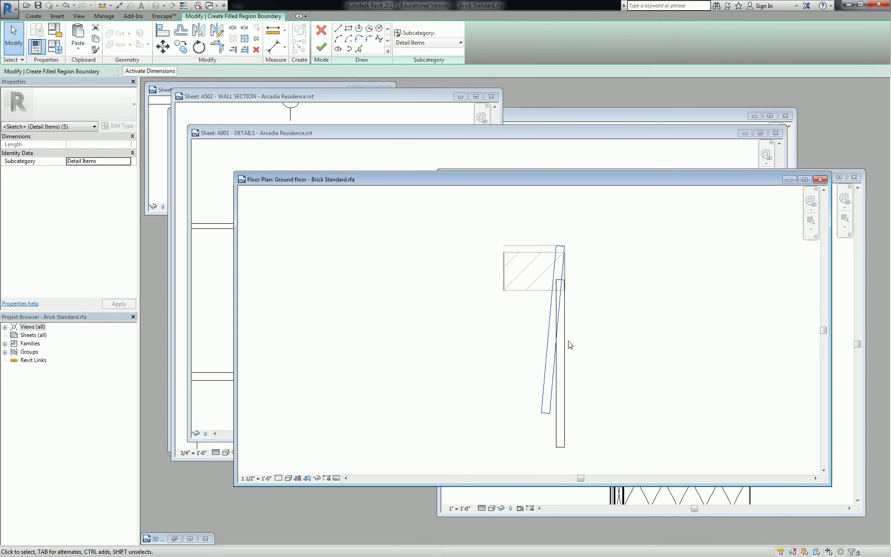
pyautogui.moveTo(524, 267); pyautogui.dragTo(601, 464)
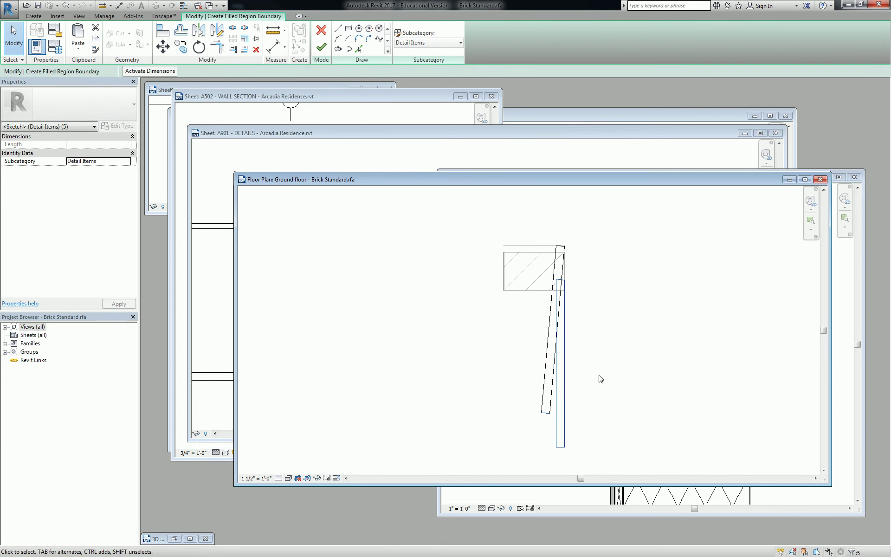
pyautogui.press('r')
pyautogui.press('o')
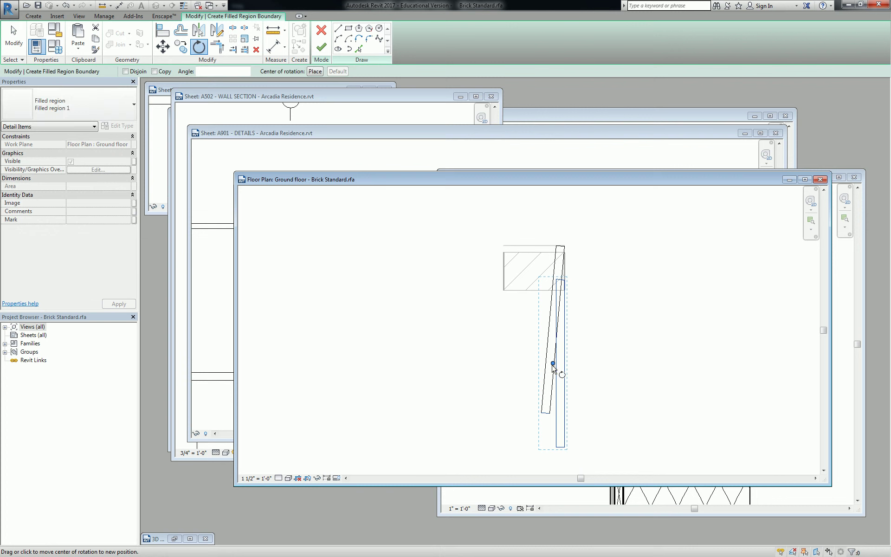
pyautogui.moveTo(556, 326); pyautogui.dragTo(557, 280)
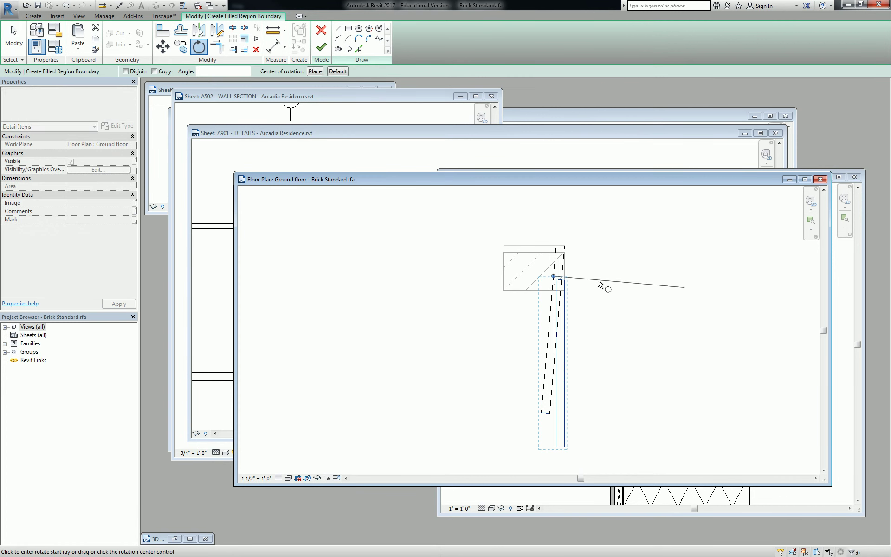
pyautogui.press('Escape')
pyautogui.hotkey('ctrl', 'z')
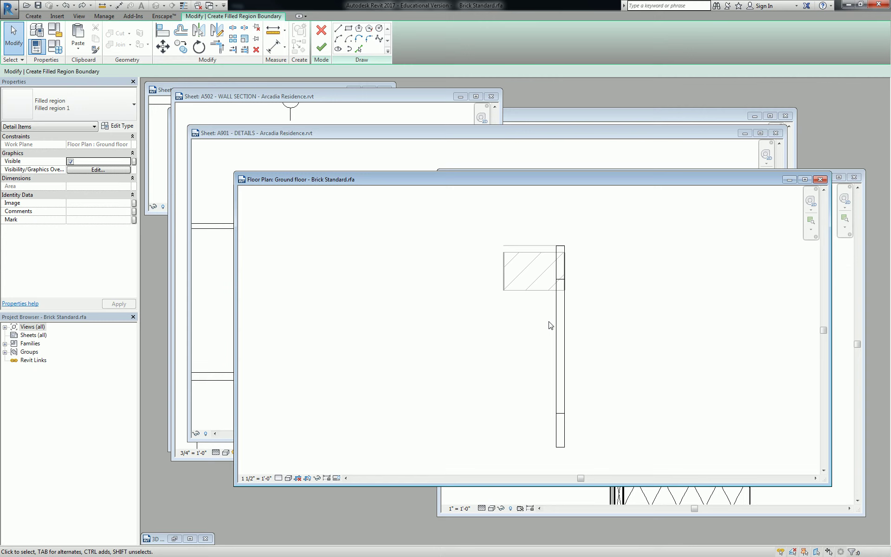
# Select the lower strip's lines and start an 8-unit move, then cancel it
pyautogui.moveTo(538, 264)
pyautogui.mouseDown()
pyautogui.moveTo(574, 369)
pyautogui.moveTo(591, 470)
pyautogui.moveTo(540, 364)
pyautogui.mouseUp()
pyautogui.press('Tab')
pyautogui.click(568, 430)
pyautogui.moveTo(606, 396); pyautogui.dragTo(593, 355, button='middle')
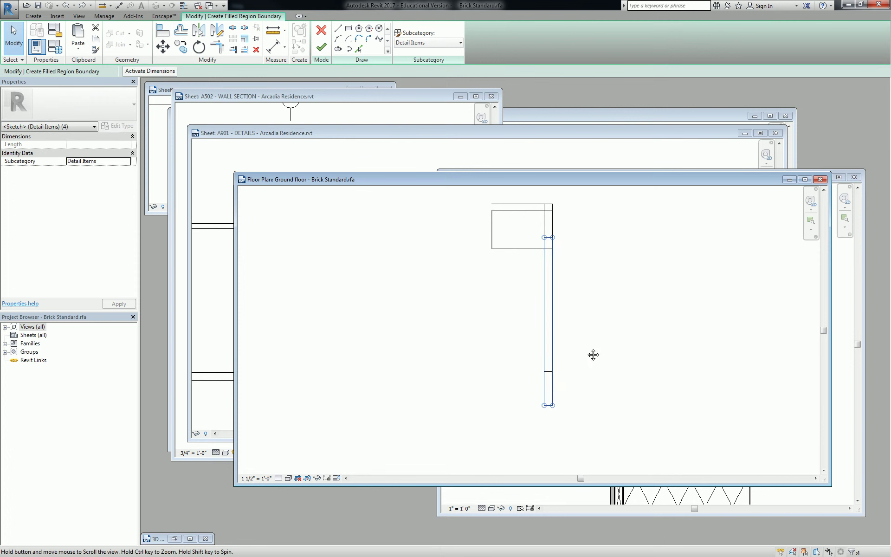
pyautogui.press('m')
pyautogui.press('v')
pyautogui.click(610, 288)
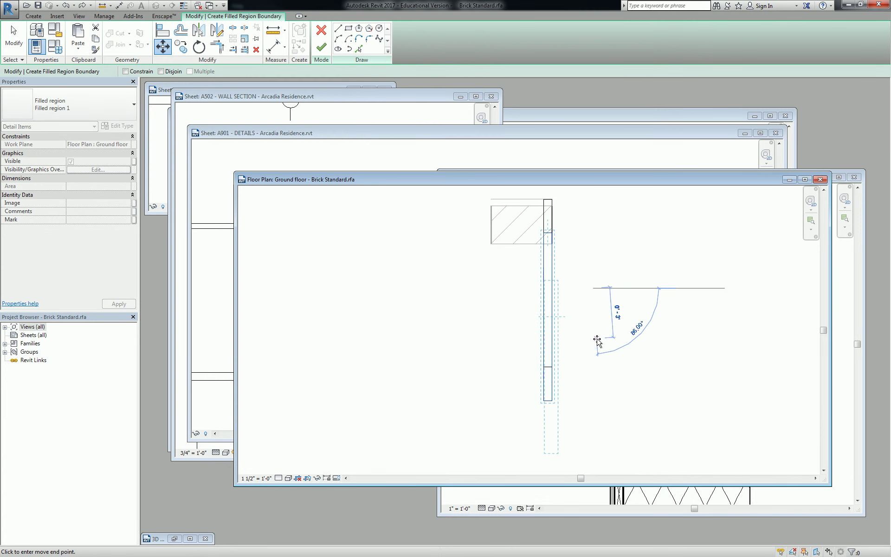
pyautogui.write('8')
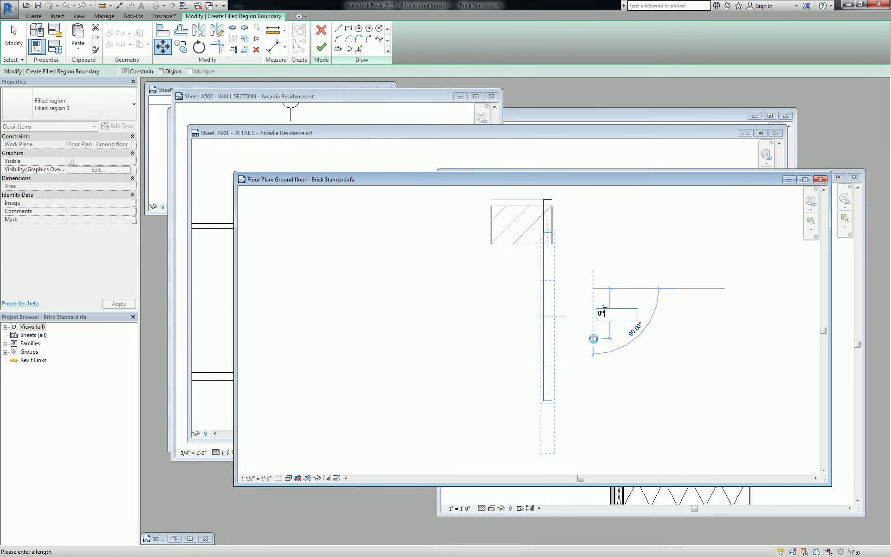
pyautogui.press('Escape')
pyautogui.press('Escape')
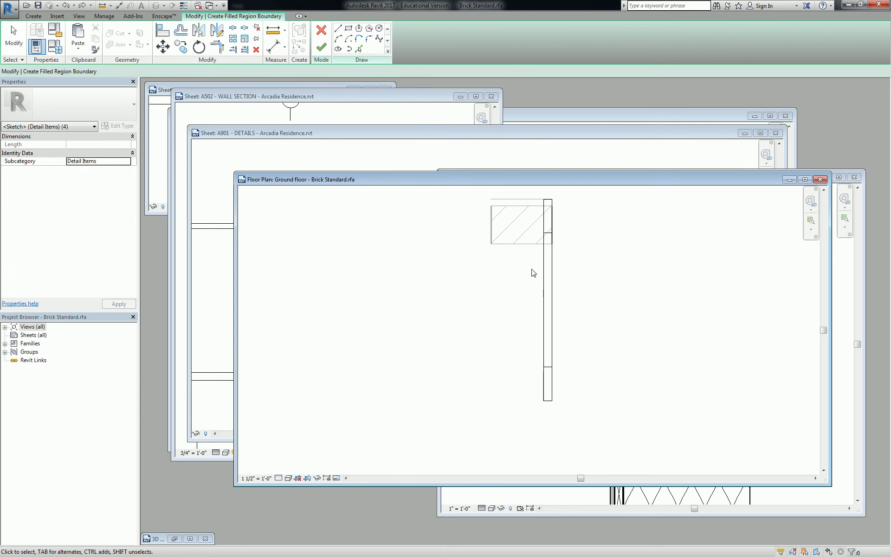
# Move both vertical lines of the lower strip down 6'
pyautogui.press('Tab')
pyautogui.click(560, 374)
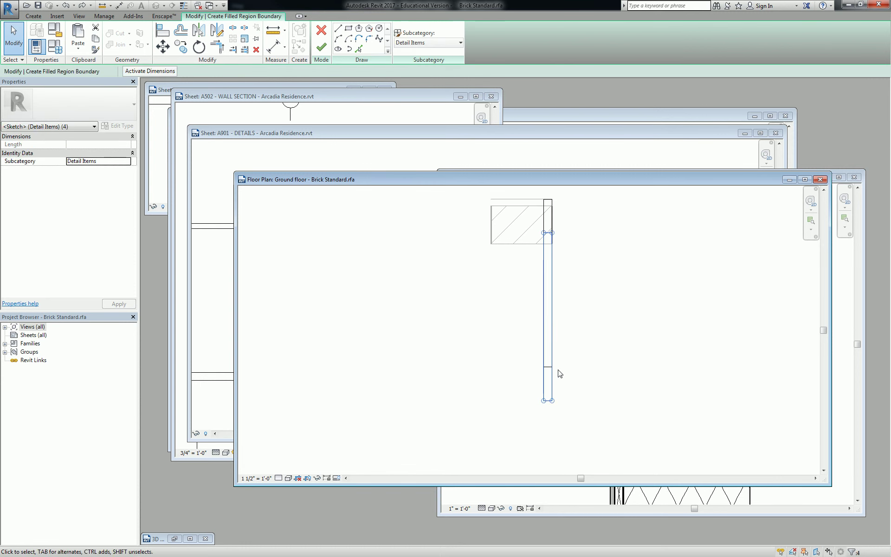
pyautogui.press('m')
pyautogui.press('v')
pyautogui.click(587, 359)
pyautogui.write("6'")
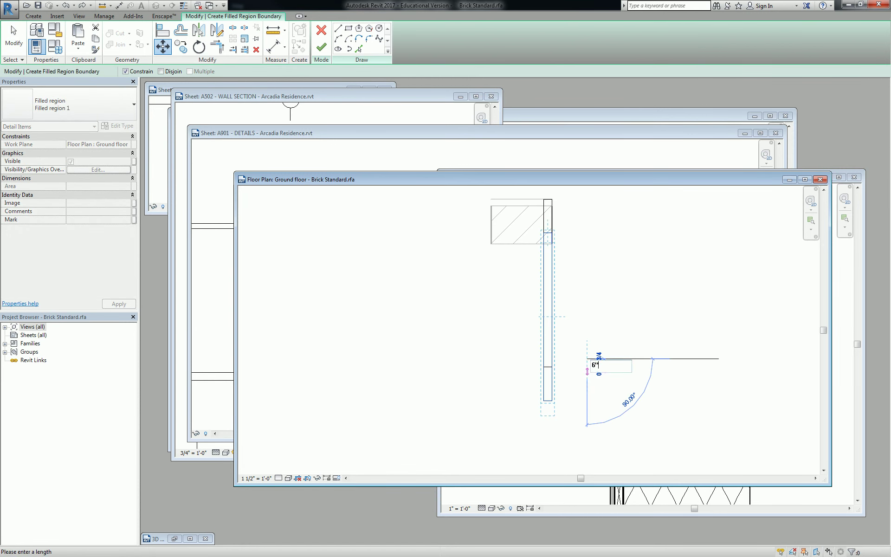
pyautogui.press('Return')
pyautogui.press('Escape')
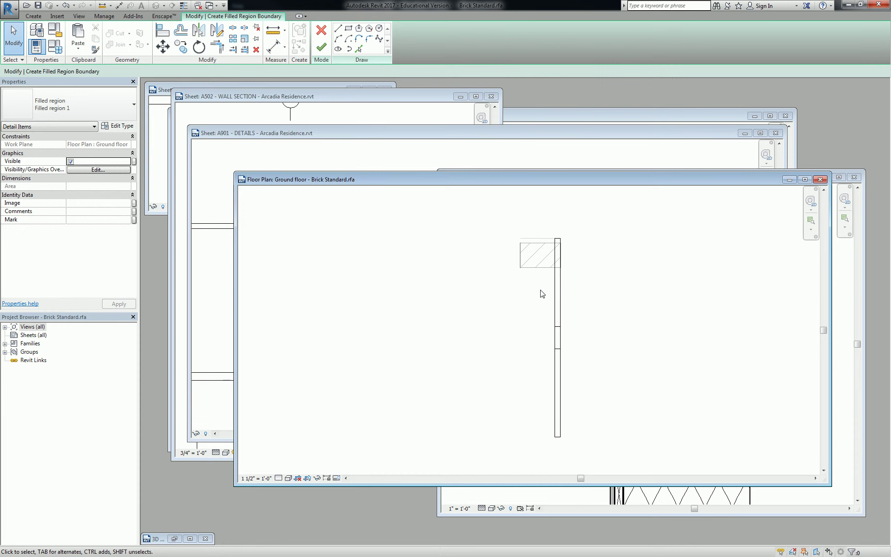
# Rotate the four-line sketch chain about its top corner to tilt the strip
pyautogui.scroll(2, 542, 294)
pyautogui.press('Tab')
pyautogui.click(570, 290)
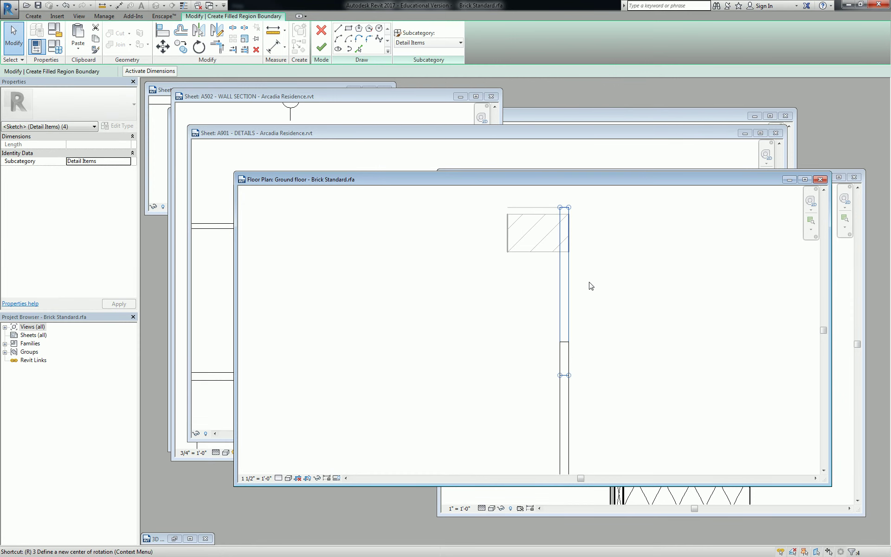
pyautogui.press('o')
pyautogui.moveTo(565, 293); pyautogui.dragTo(560, 207)
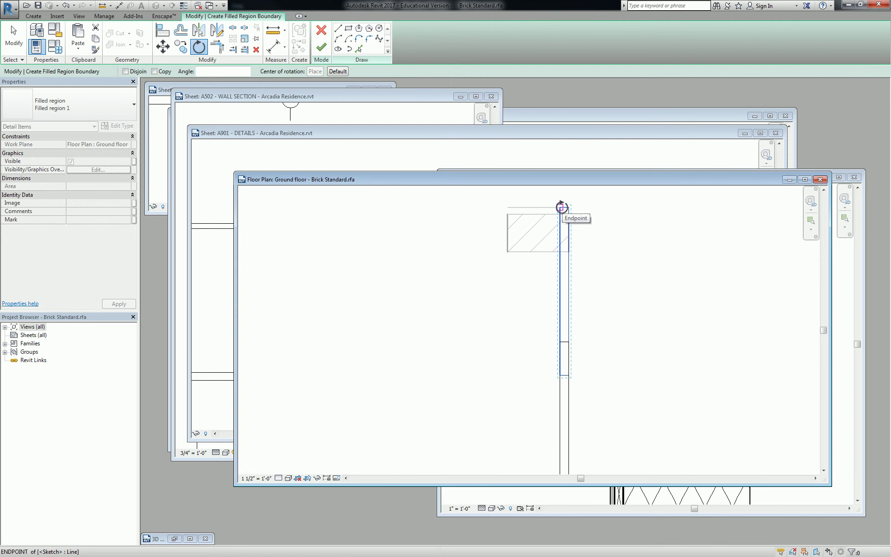
pyautogui.click(570, 376)
pyautogui.scroll(2, 559, 381)
pyautogui.click(558, 385)
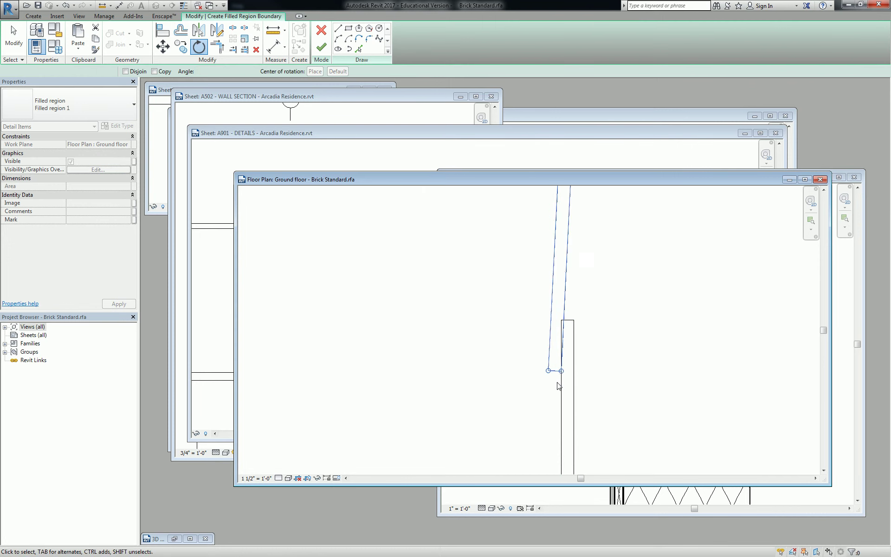
pyautogui.scroll(-2, 559, 360)
pyautogui.moveTo(559, 360); pyautogui.dragTo(593, 339, button='middle')
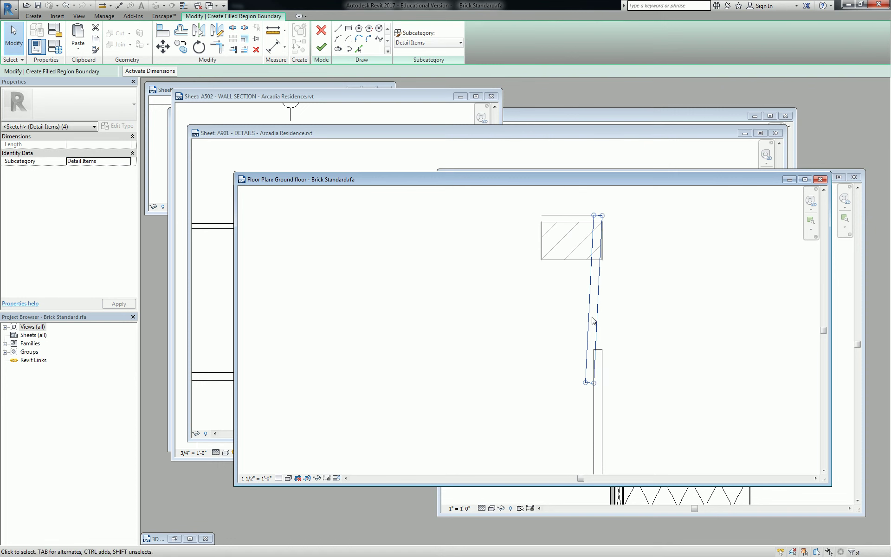
# Re-rotate the tilted strip about its top endpoint to adjust its angle
pyautogui.press('r')
pyautogui.press('o')
pyautogui.scroll(2, 594, 345)
pyautogui.moveTo(596, 273); pyautogui.dragTo(597, 320, button='middle')
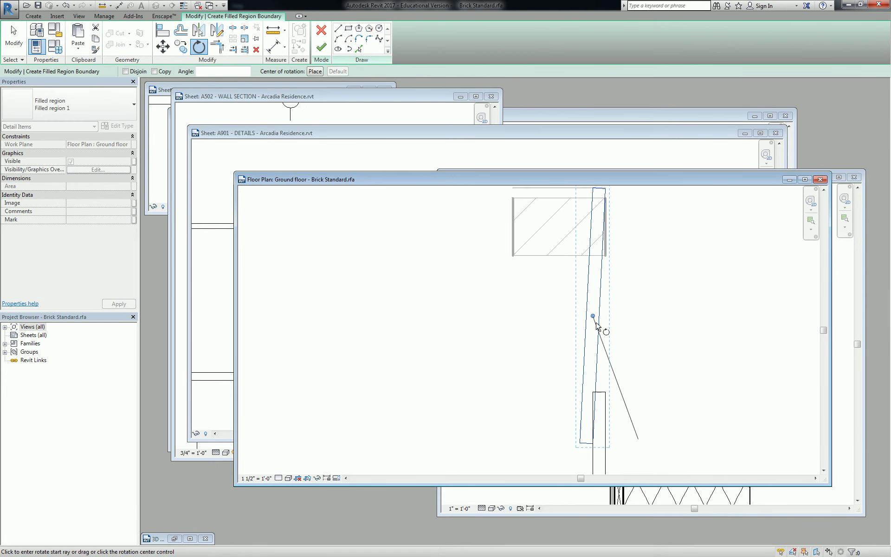
pyautogui.moveTo(596, 319); pyautogui.dragTo(594, 189)
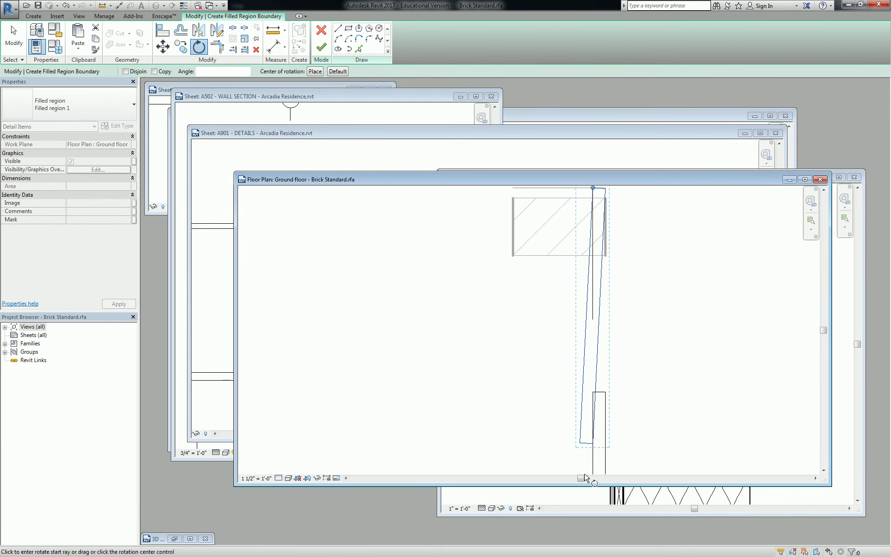
pyautogui.click(590, 447)
pyautogui.scroll(1, 588, 447)
pyautogui.scroll(1, 588, 447)
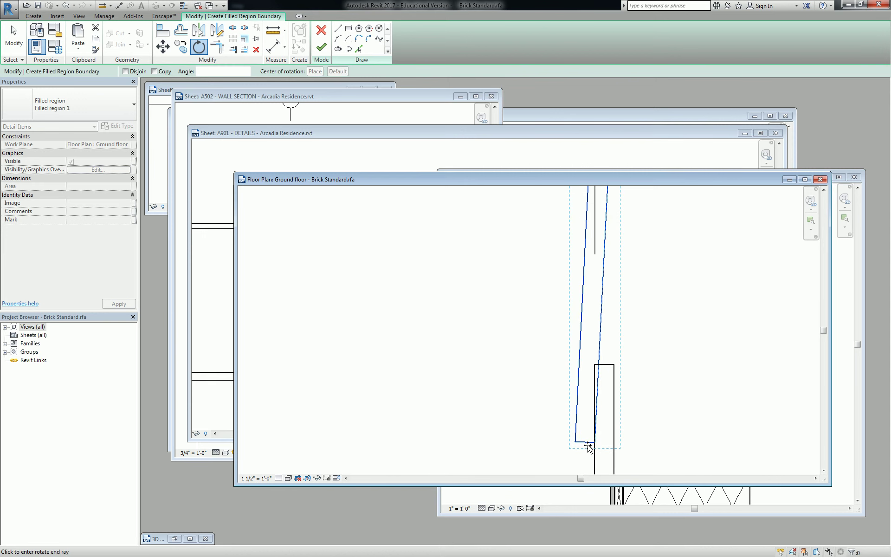
pyautogui.click(586, 447)
# Rotate the strip once more so it meets the wall, then delete the lower straight strip
pyautogui.scroll(-1, 594, 409)
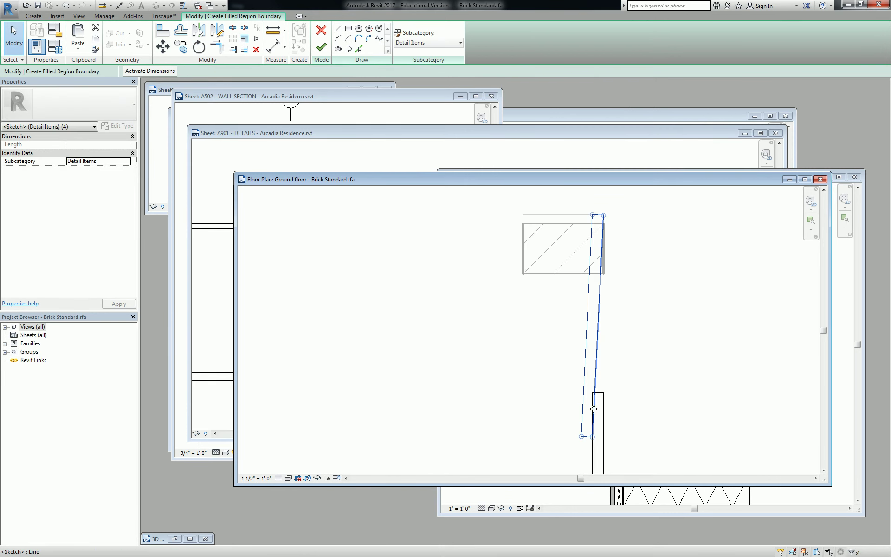
pyautogui.press('r')
pyautogui.press('o')
pyautogui.scroll(-1, 626, 393)
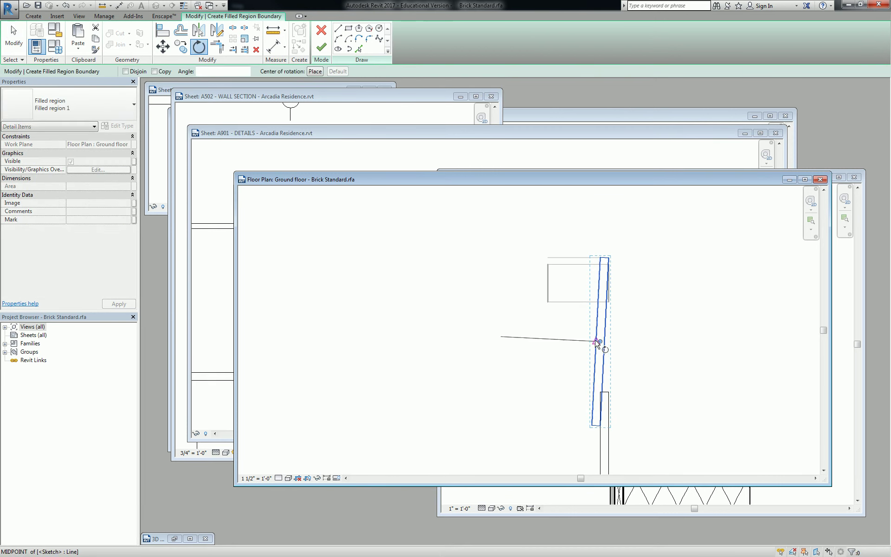
pyautogui.moveTo(601, 342); pyautogui.dragTo(601, 259)
pyautogui.scroll(2, 599, 430)
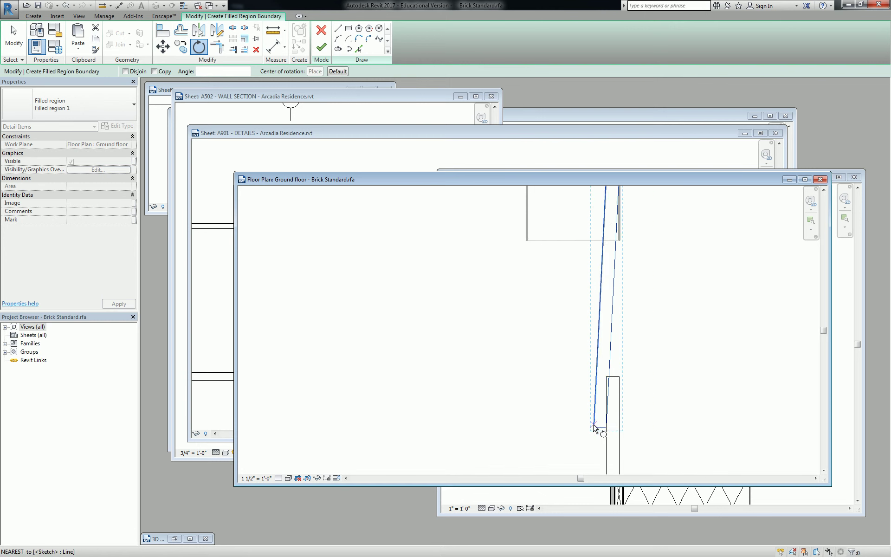
pyautogui.click(606, 432)
pyautogui.scroll(1, 604, 431)
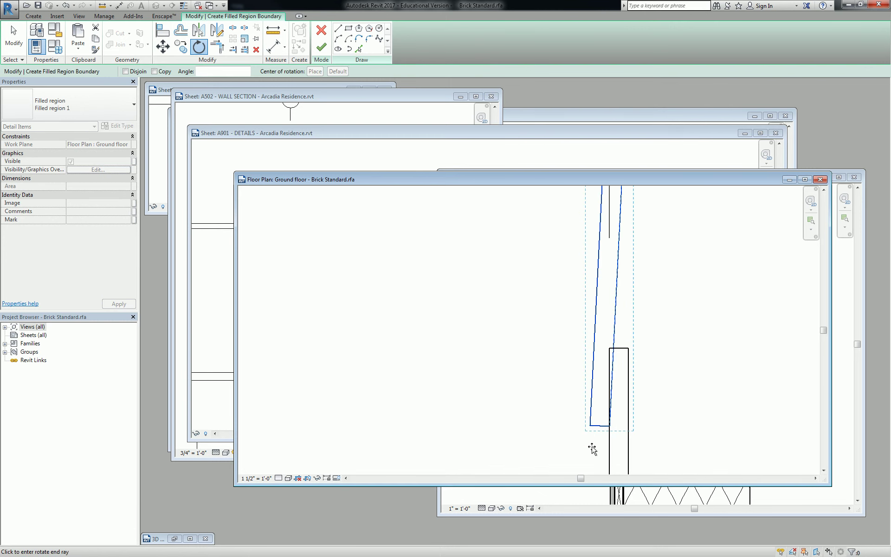
pyautogui.click(591, 449)
pyautogui.scroll(-3, 627, 304)
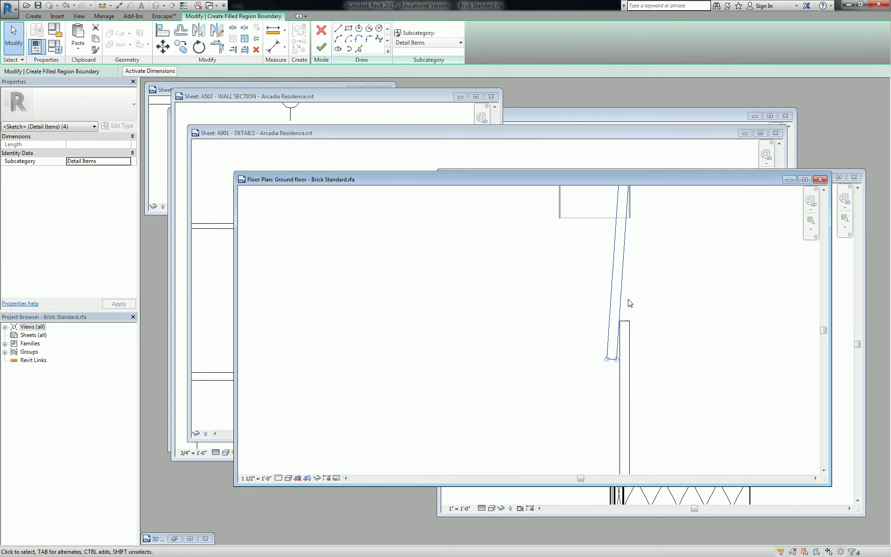
pyautogui.scroll(-1, 610, 406)
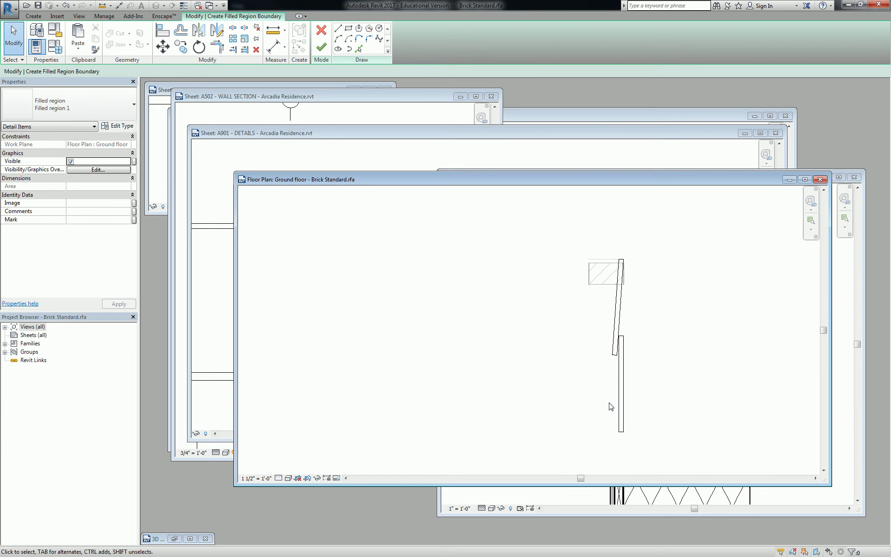
pyautogui.click(624, 409)
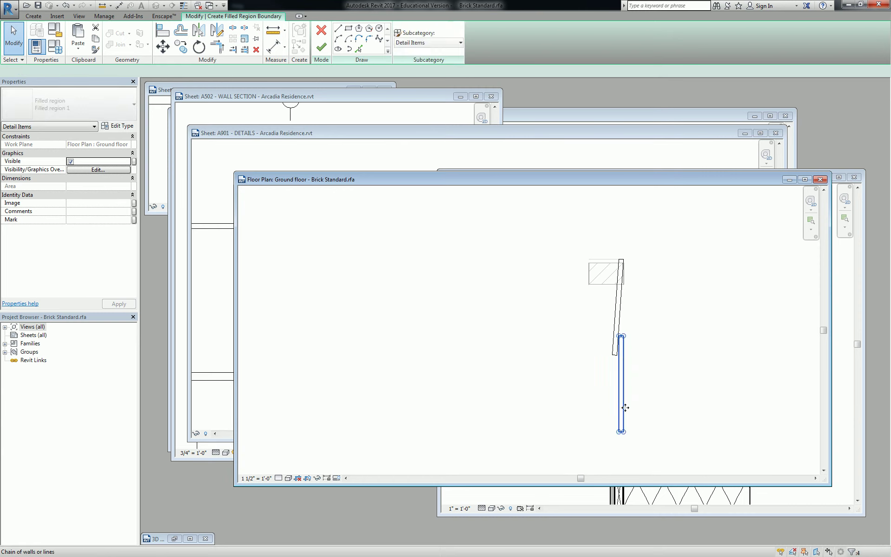
pyautogui.press('Delete')
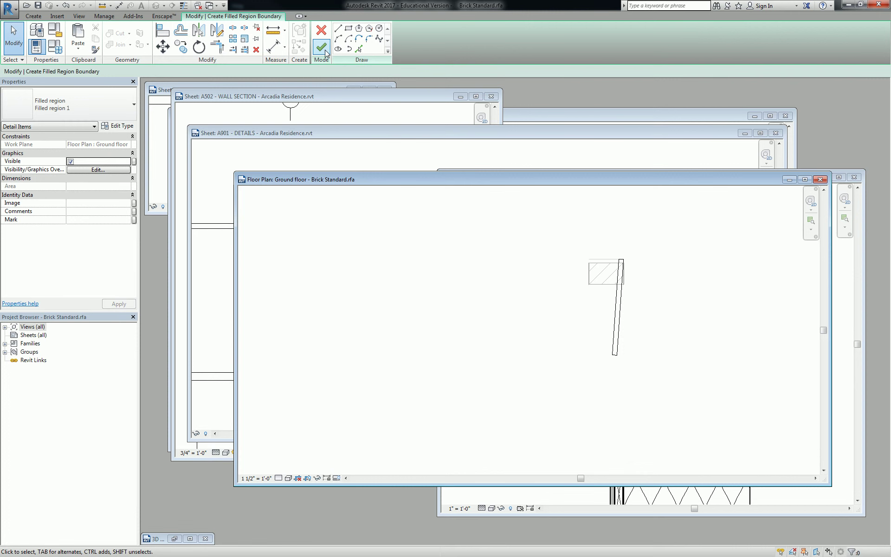
# Finish the filled region sketch and set its type to Brick
pyautogui.click(322, 47)
pyautogui.scroll(3, 632, 318)
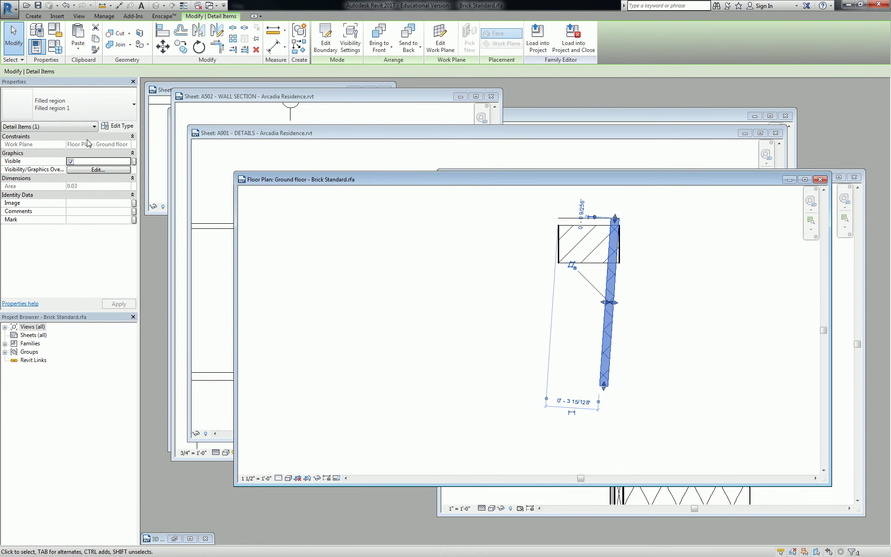
pyautogui.click(69, 105)
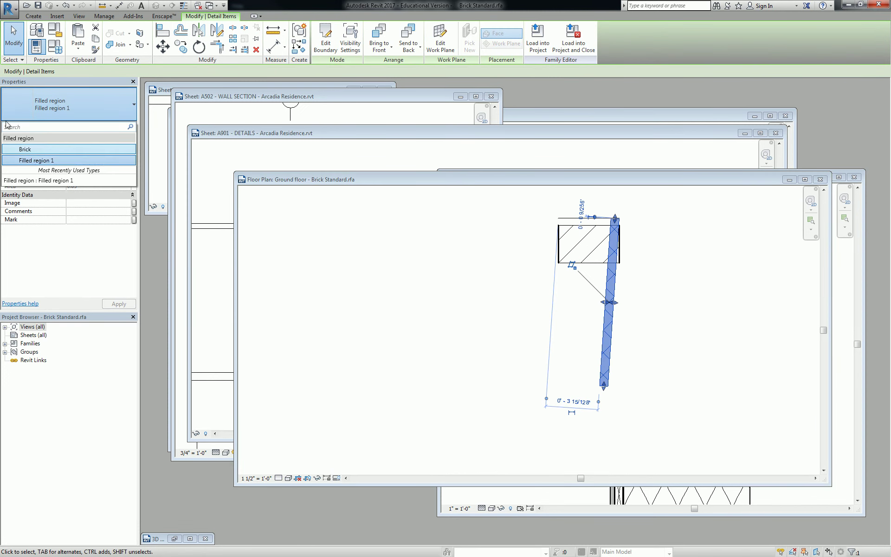
pyautogui.click(22, 149)
pyautogui.click(364, 320)
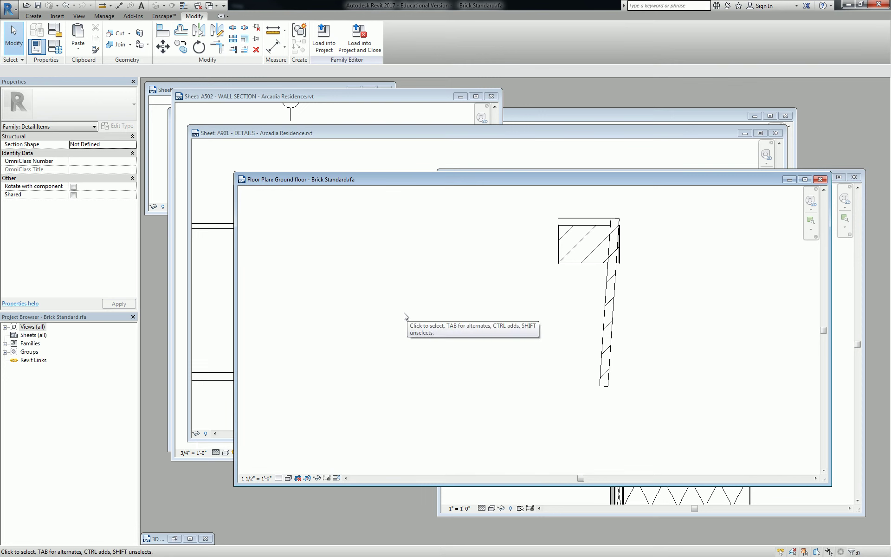
# Delete the original hatched block and the leftover horizontal line
pyautogui.click(590, 251)
pyautogui.press('Delete')
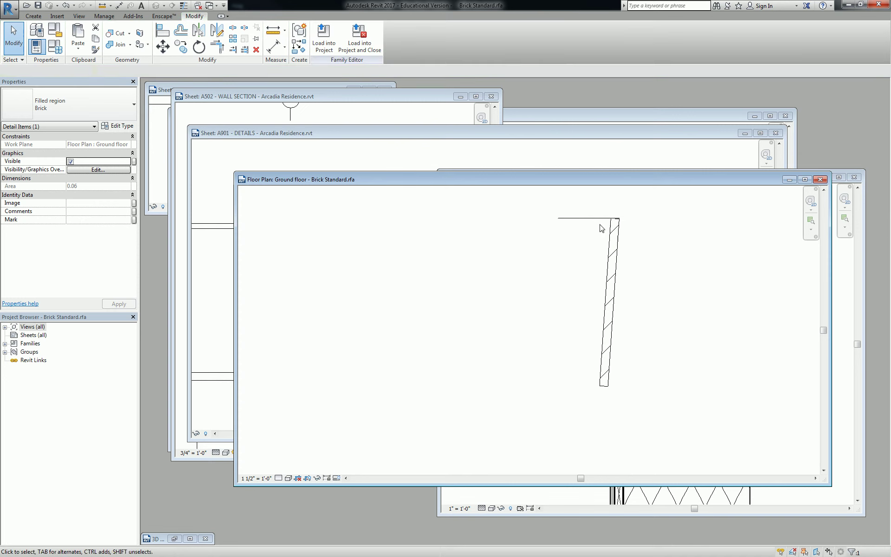
pyautogui.click(602, 227)
pyautogui.press('Delete')
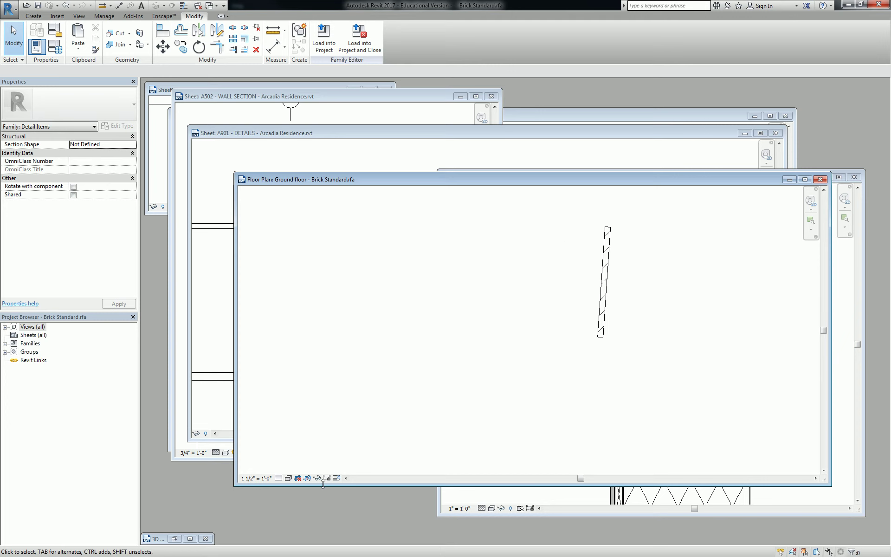
pyautogui.click(339, 476)
# Save the family as LapSiding.rfa in the Arch 147 247 - SP18 folder and load it into Arcadia Residence
pyautogui.click(10, 8)
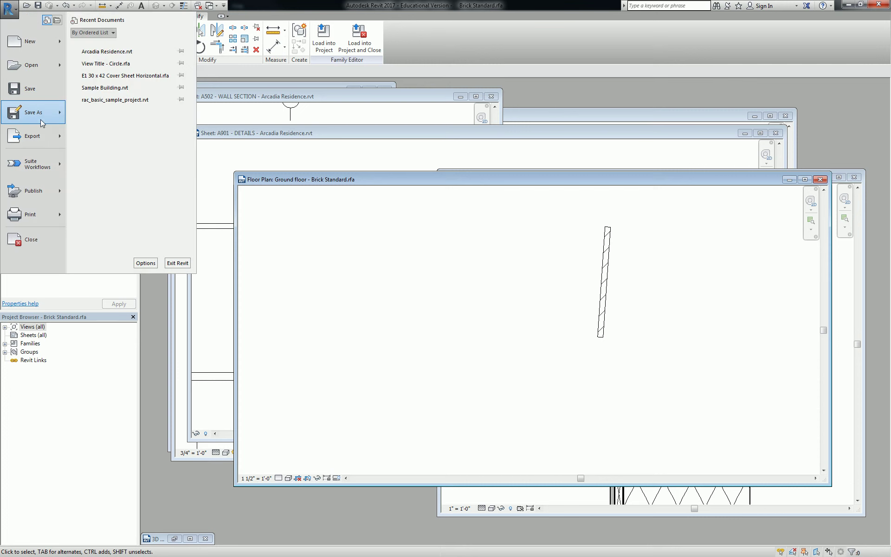
pyautogui.moveTo(40, 120)
pyautogui.click(151, 80)
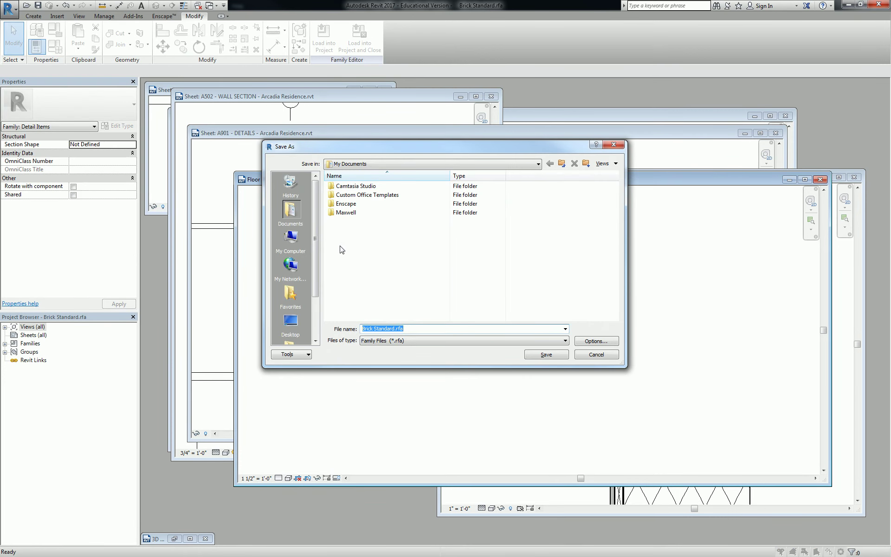
pyautogui.click(290, 322)
pyautogui.scroll(-2, 313, 286)
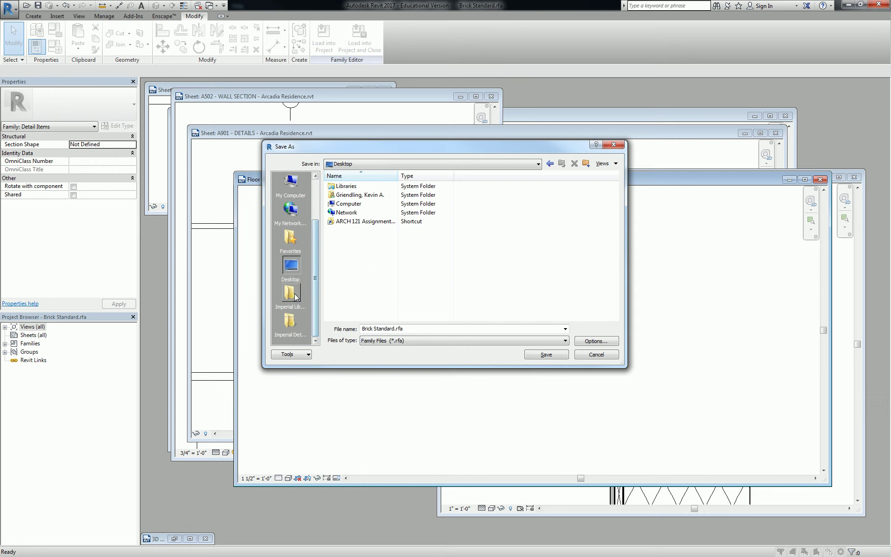
pyautogui.click(291, 182)
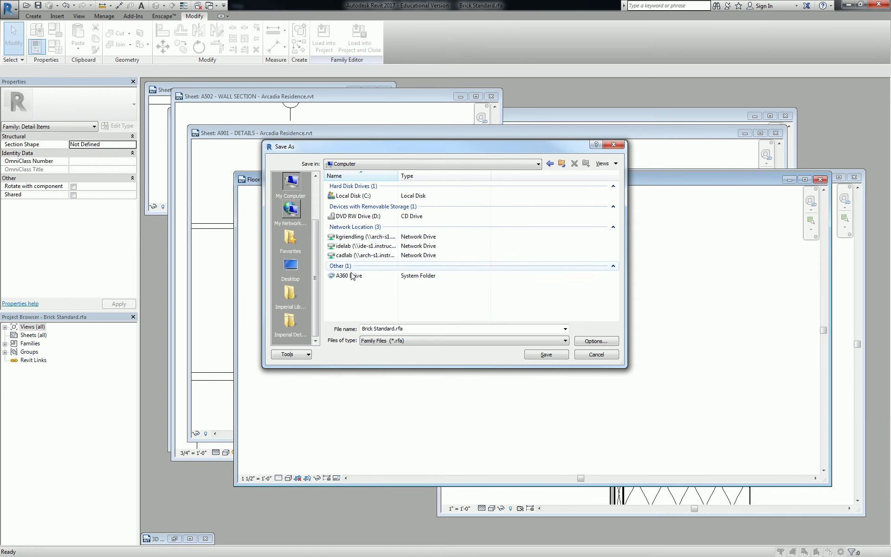
pyautogui.doubleClick(374, 240)
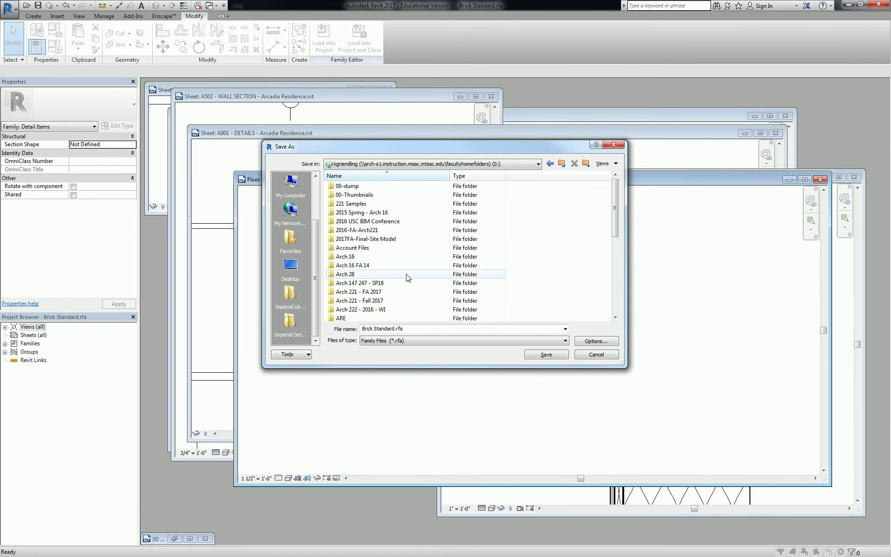
pyautogui.doubleClick(371, 285)
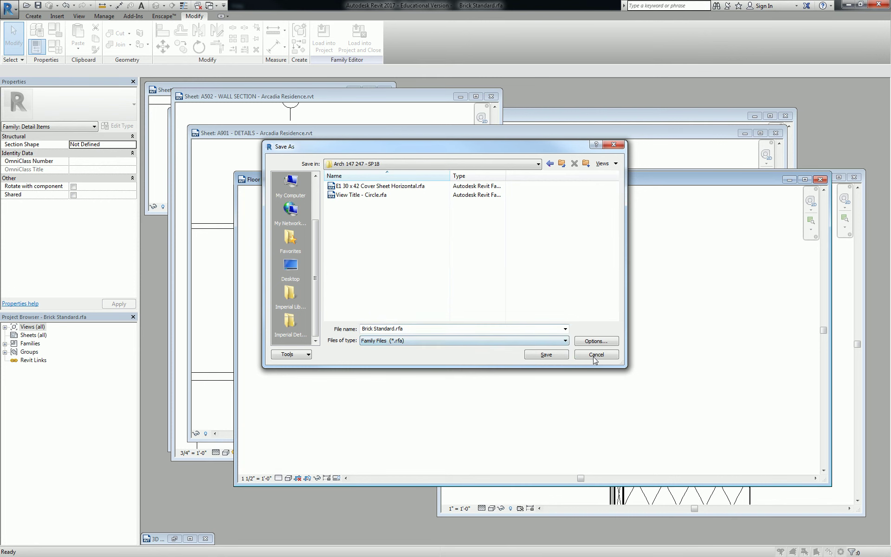
pyautogui.click(500, 331)
pyautogui.write('LapSiding')
pyautogui.press('Return')
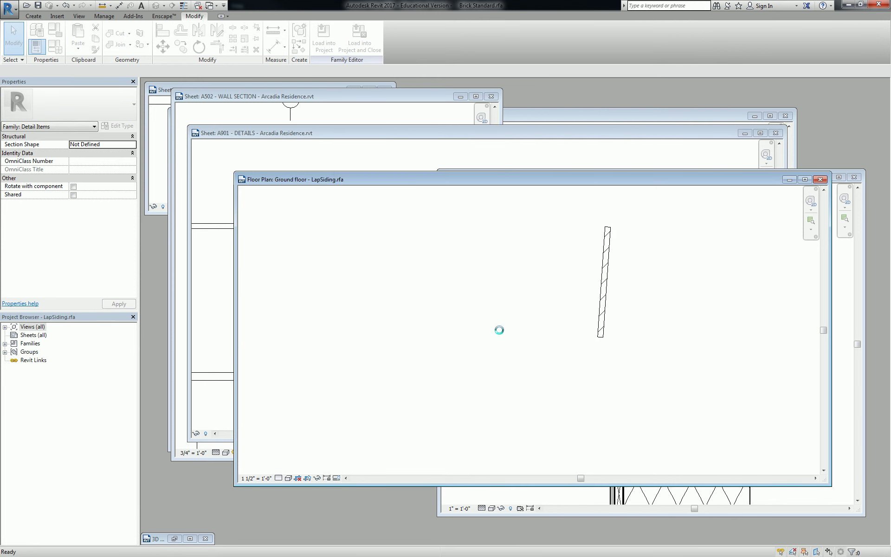
pyautogui.click(323, 37)
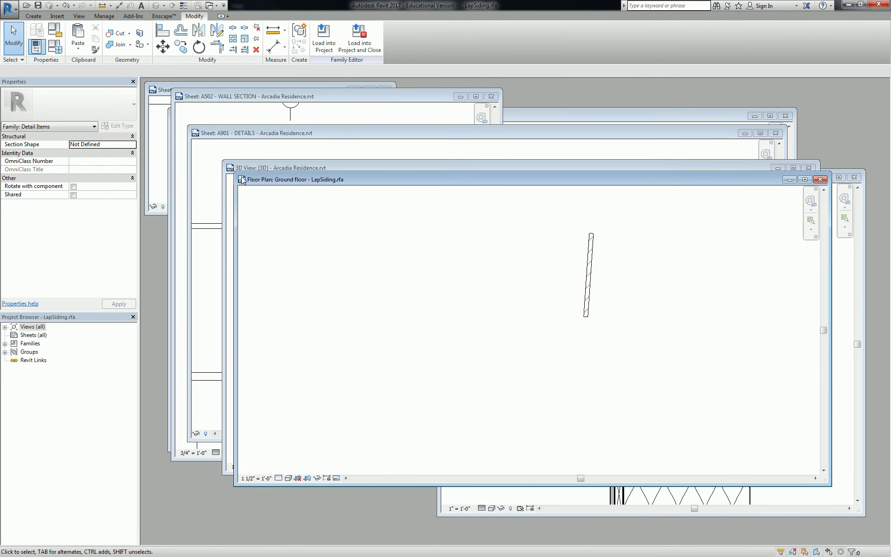
# Switch to the TYP. PARAPET AT SIDING drafting view and select the Brick repeating detail
pyautogui.moveTo(242, 180); pyautogui.dragTo(229, 232)
pyautogui.click(364, 165)
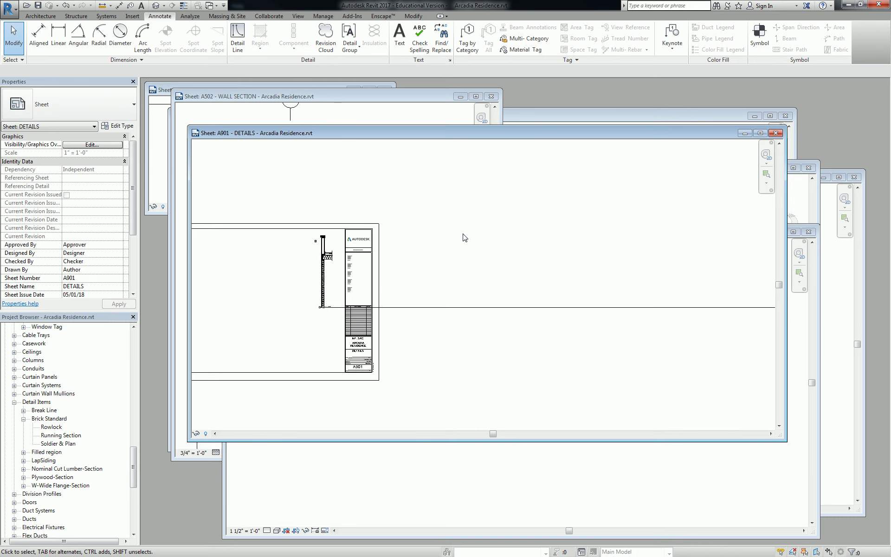
pyautogui.click(800, 199)
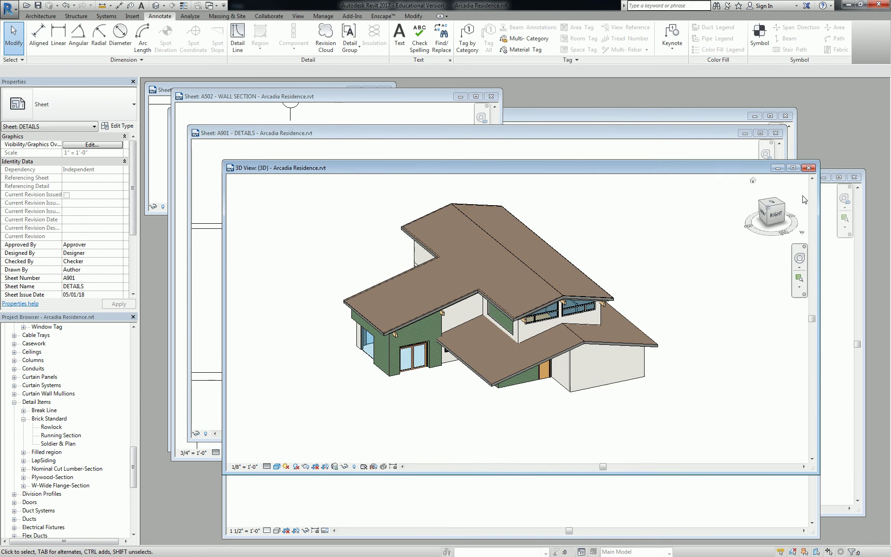
pyautogui.click(847, 224)
pyautogui.moveTo(516, 270); pyautogui.dragTo(553, 260, button='middle')
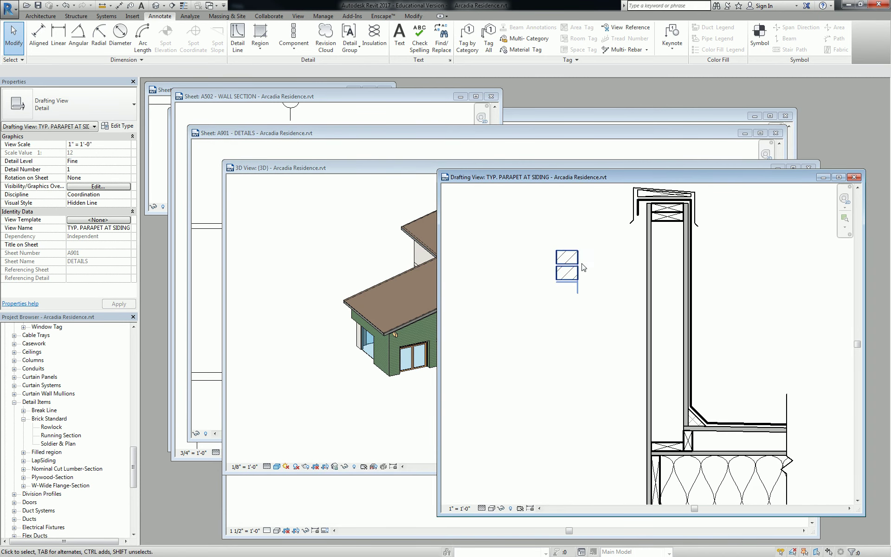
pyautogui.click(567, 259)
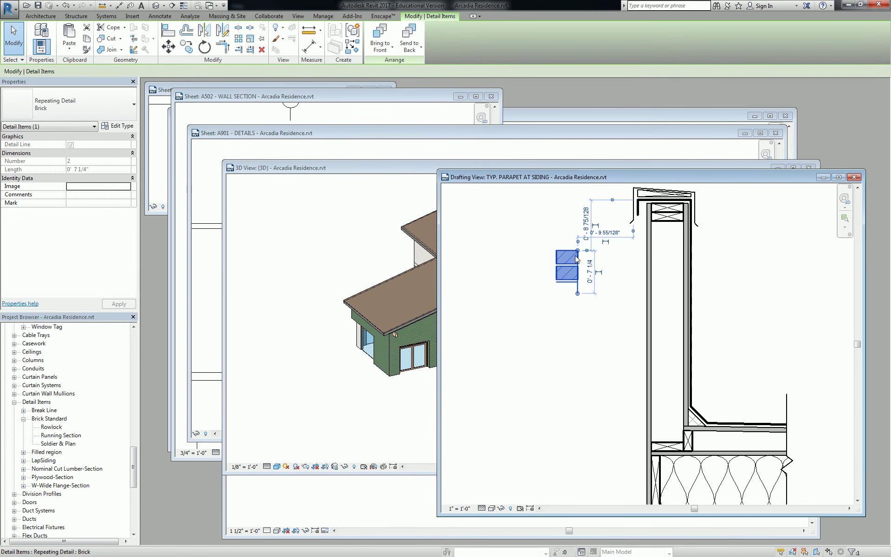
# Duplicate the Brick repeating detail type as Lap Siding and review the Detail component list unchanged
pyautogui.click(119, 127)
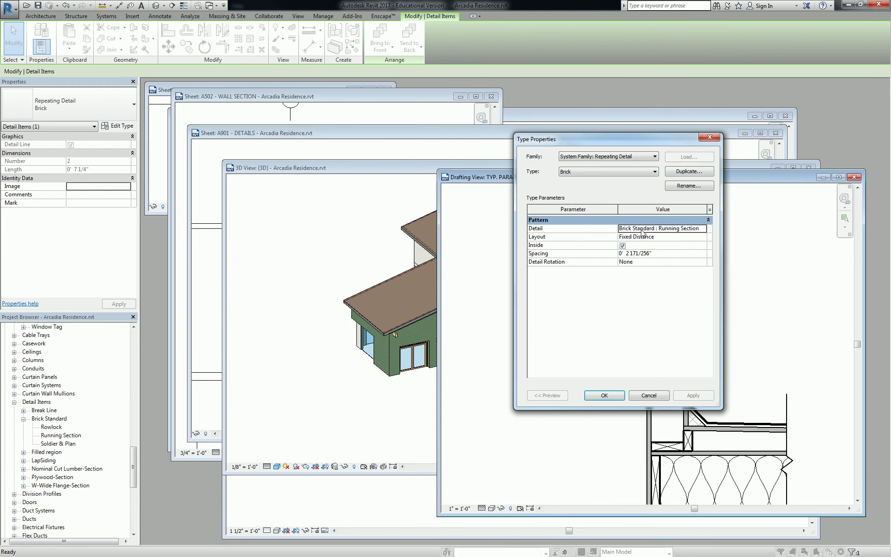
pyautogui.click(688, 171)
pyautogui.press('End')
pyautogui.press('BackSpace')
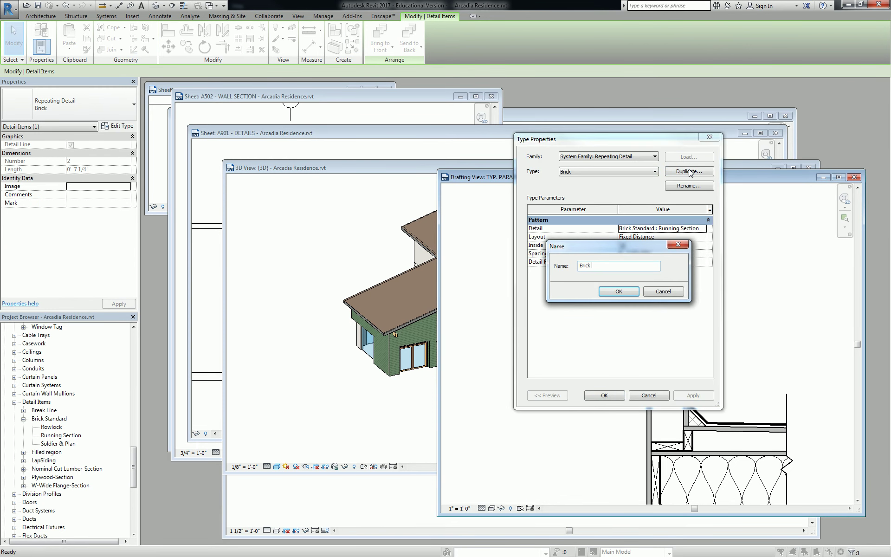
pyautogui.press('BackSpace')
pyautogui.press('BackSpace')
pyautogui.write('Lap')
pyautogui.press('Return')
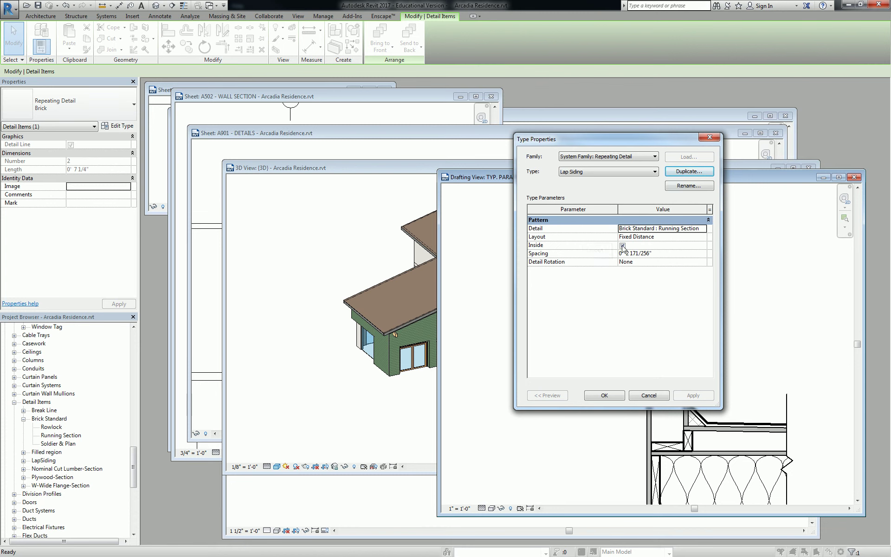
pyautogui.click(687, 229)
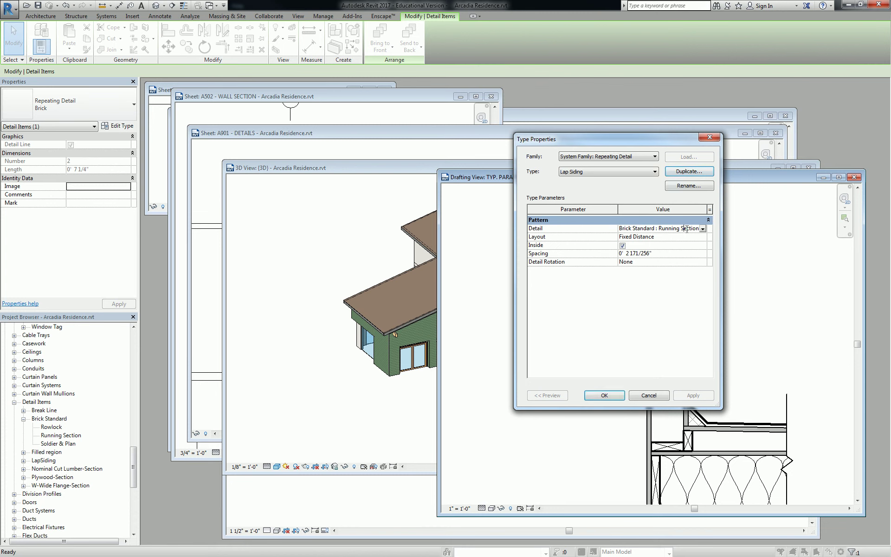
pyautogui.click(702, 229)
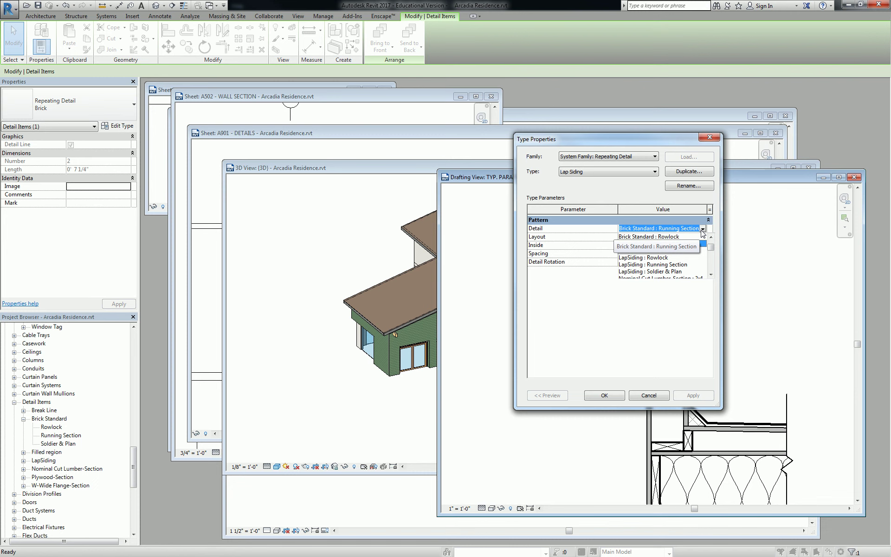
pyautogui.click(564, 308)
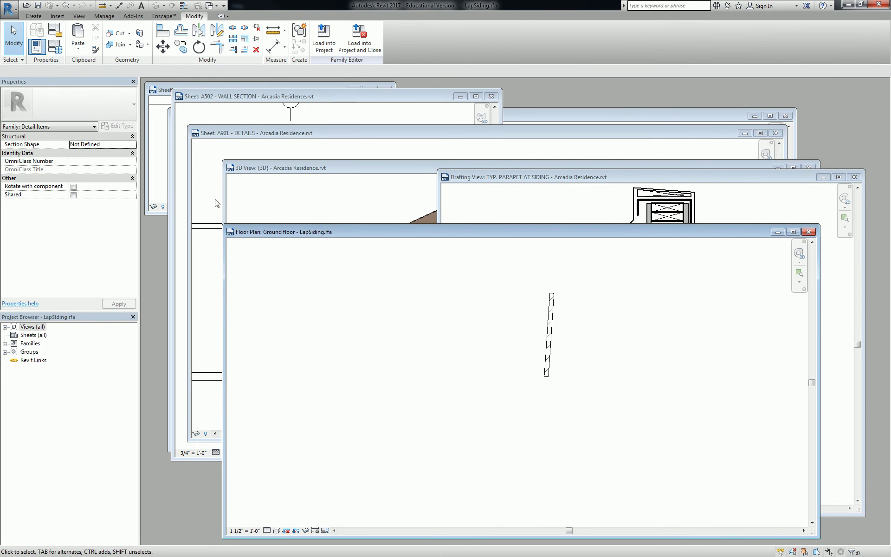
# Delete the Height/Length, Joint Thickness and Width/Length family parameters
pyautogui.click(59, 49)
pyautogui.click(483, 175)
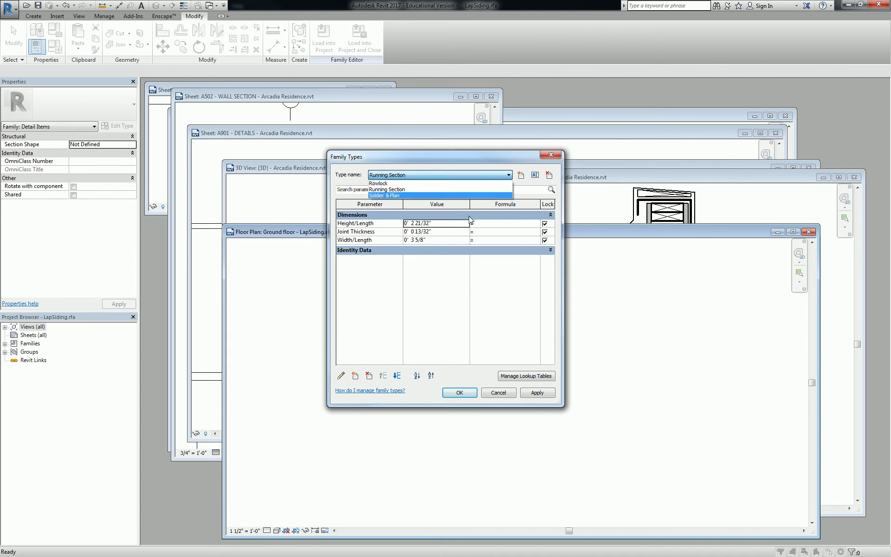
pyautogui.click(382, 224)
pyautogui.click(383, 225)
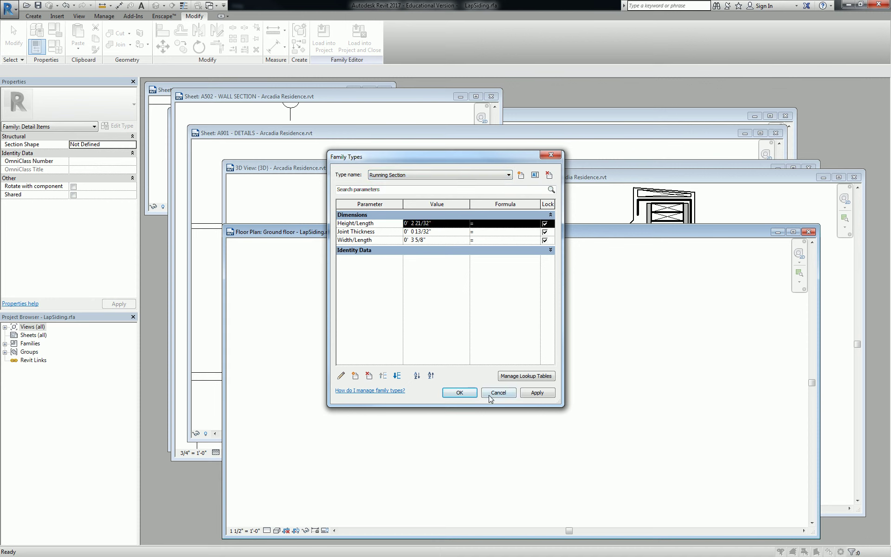
pyautogui.click(369, 376)
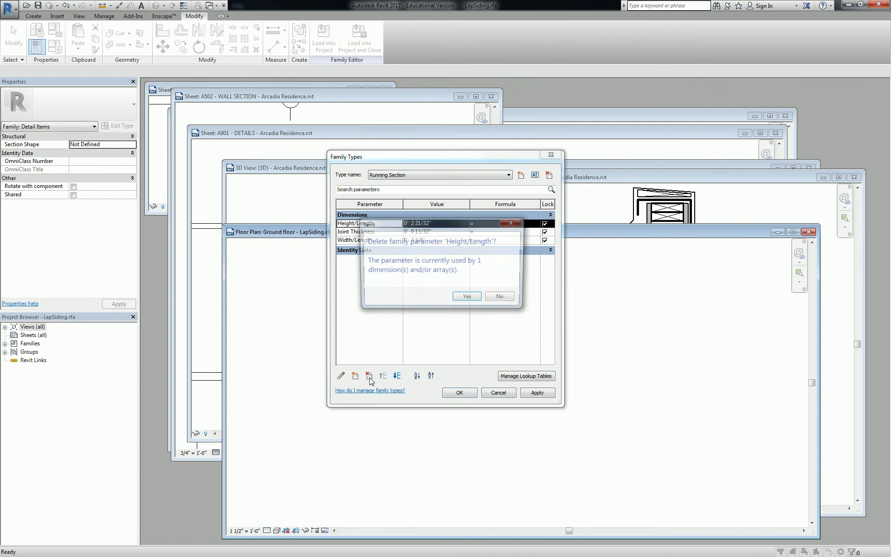
pyautogui.click(465, 299)
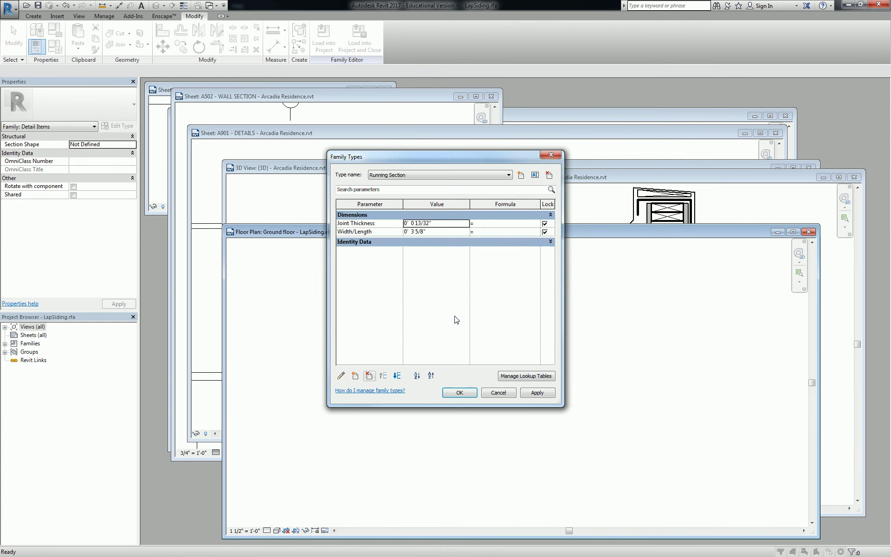
pyautogui.click(369, 376)
pyautogui.click(466, 296)
pyautogui.click(369, 375)
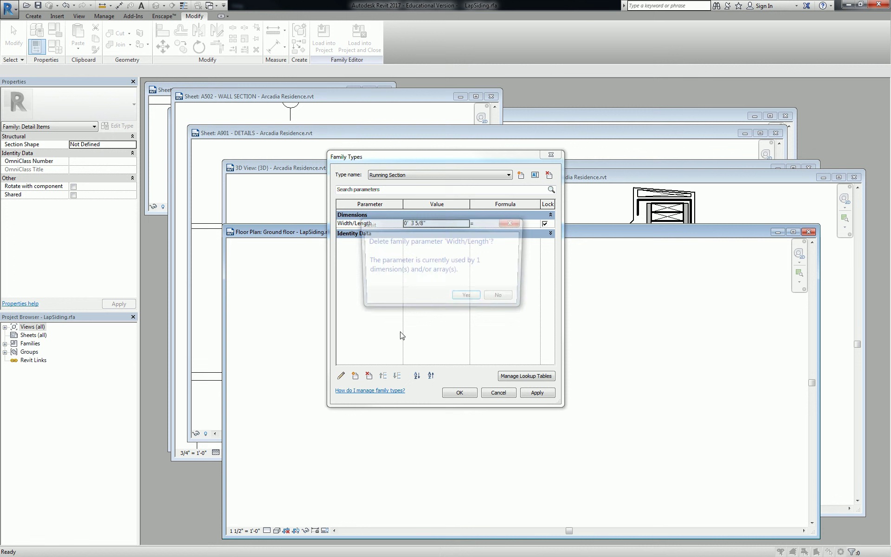
pyautogui.click(466, 295)
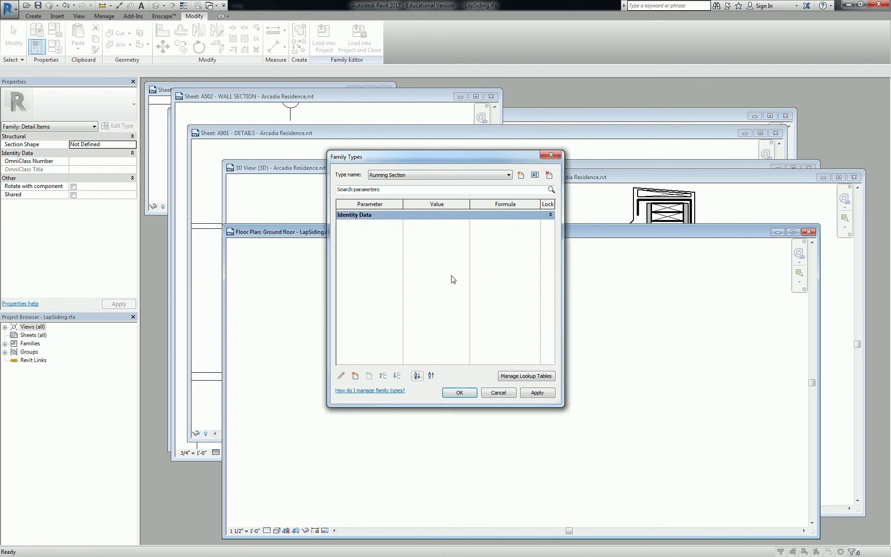
# Rename the Running Section type to Lap Siding 8" and apply the changes
pyautogui.click(534, 175)
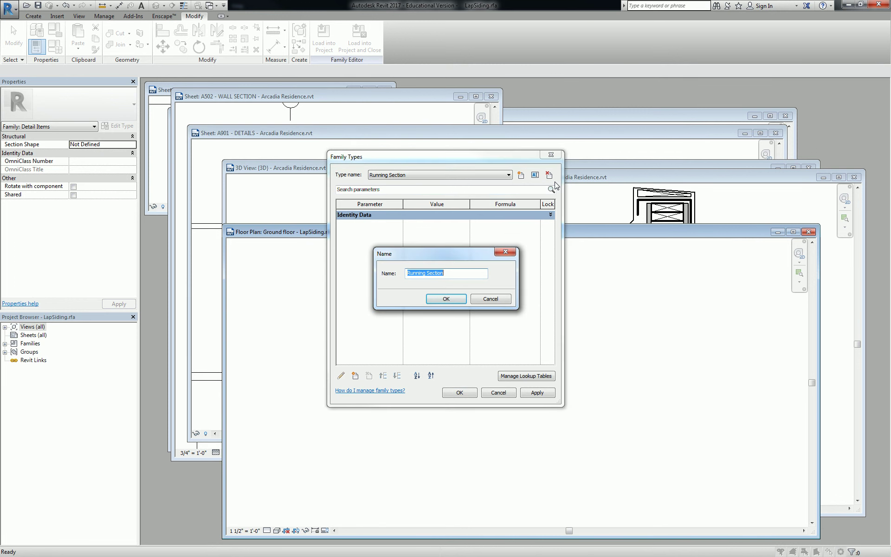
pyautogui.write('Lap Siding 8"')
pyautogui.press('Return')
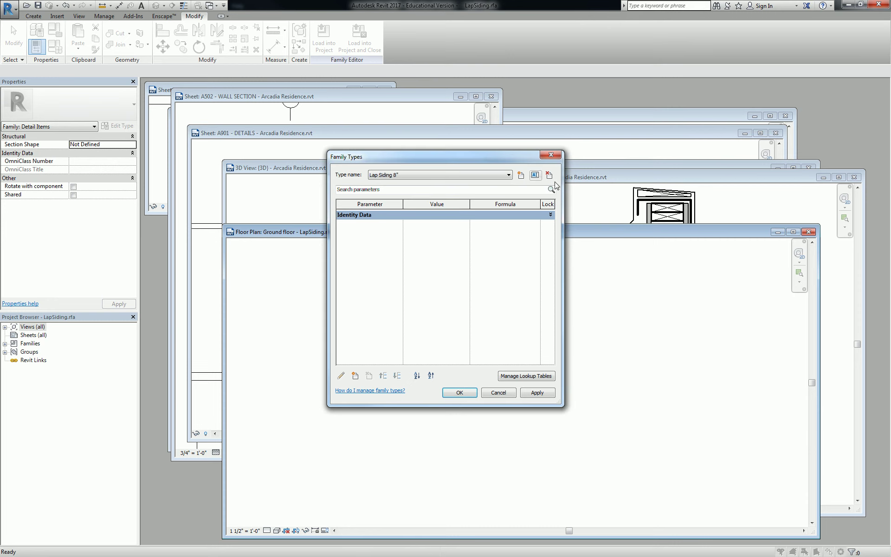
pyautogui.click(458, 393)
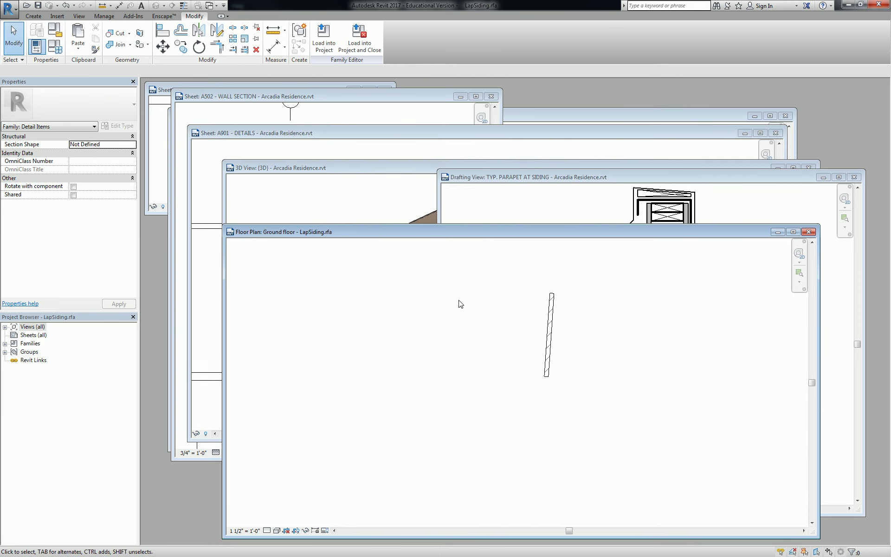
# Delete the Soldier & Plan family type and close Family Types
pyautogui.click(55, 30)
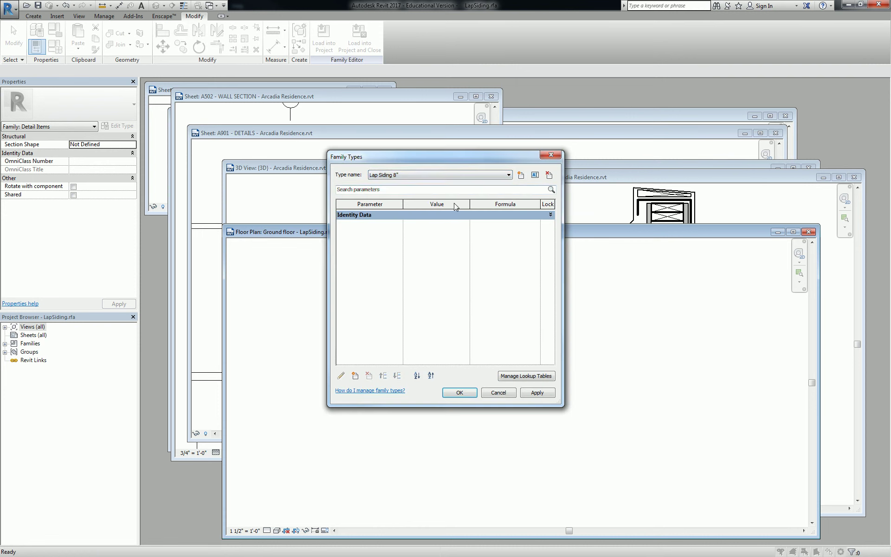
pyautogui.click(424, 174)
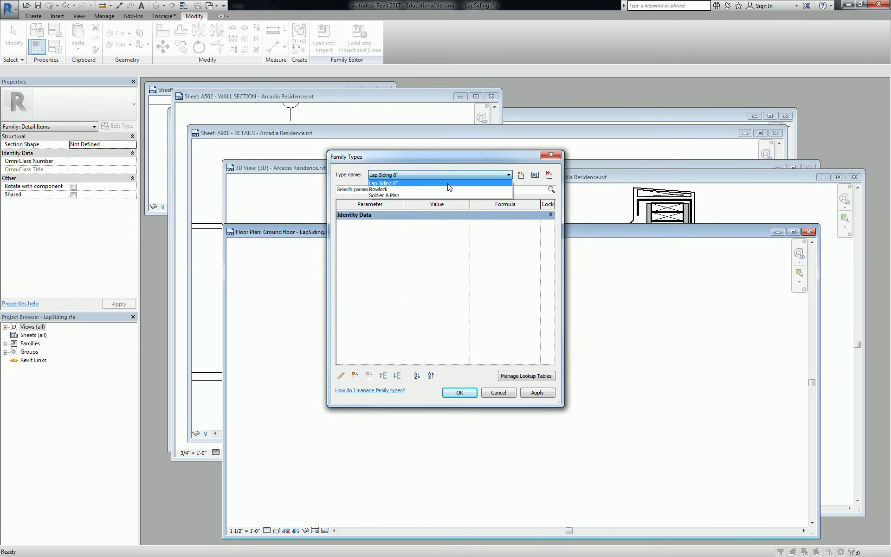
pyautogui.click(425, 196)
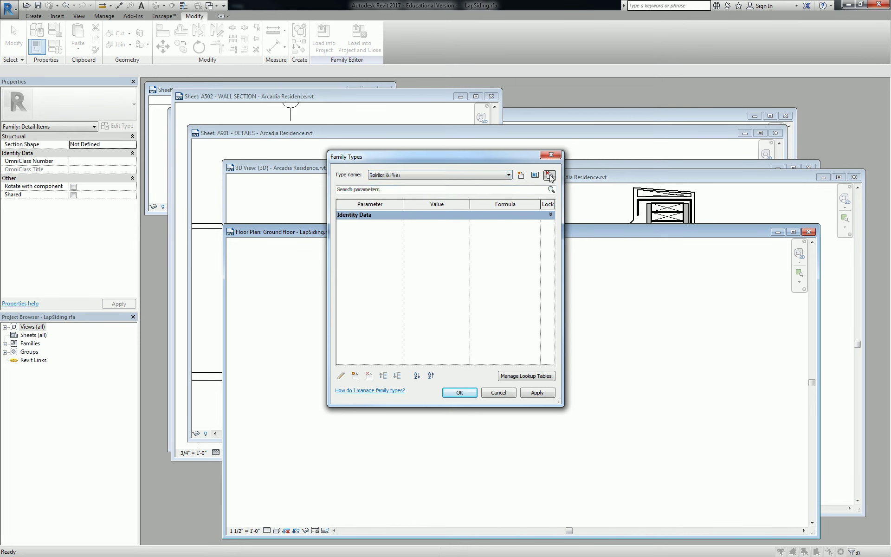
pyautogui.click(436, 177)
pyautogui.click(479, 187)
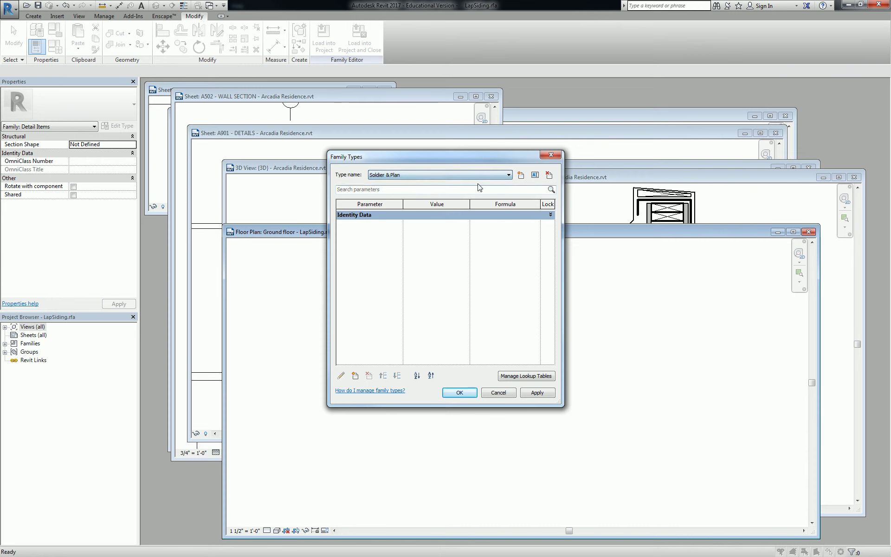
pyautogui.click(549, 175)
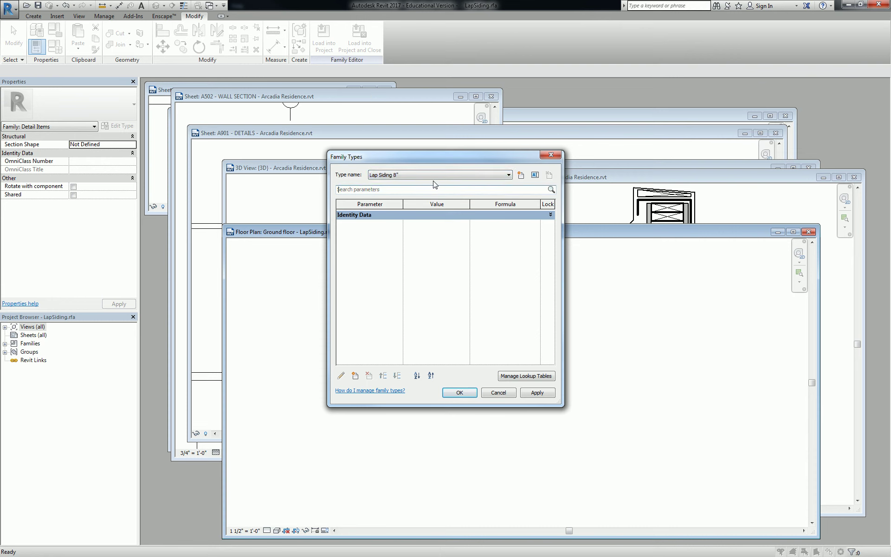
pyautogui.click(459, 393)
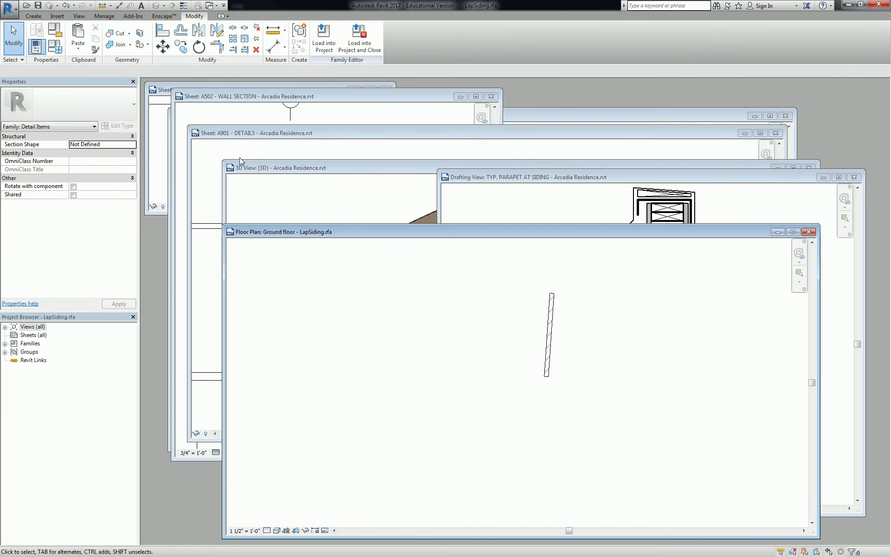
# Reload LapSiding, overwriting the old version, and duplicate the repeating detail type as Lap Siding
pyautogui.click(324, 37)
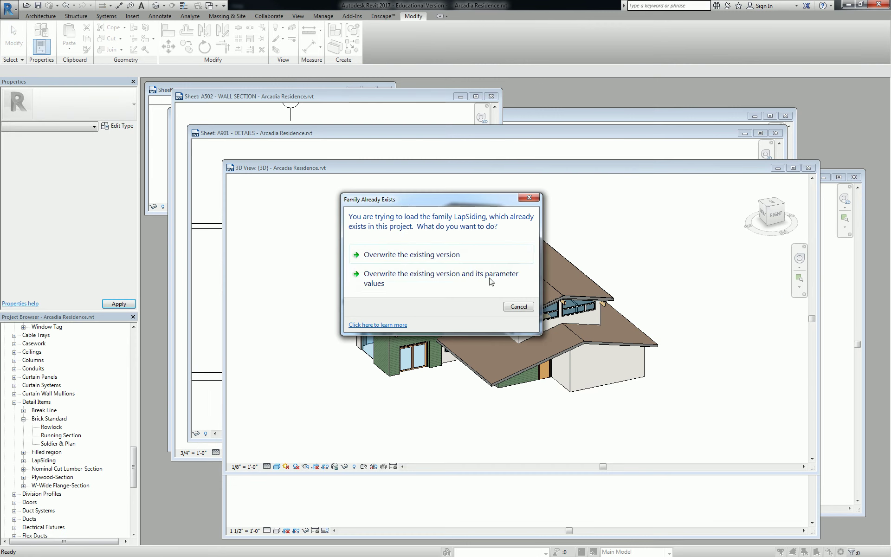
pyautogui.click(458, 255)
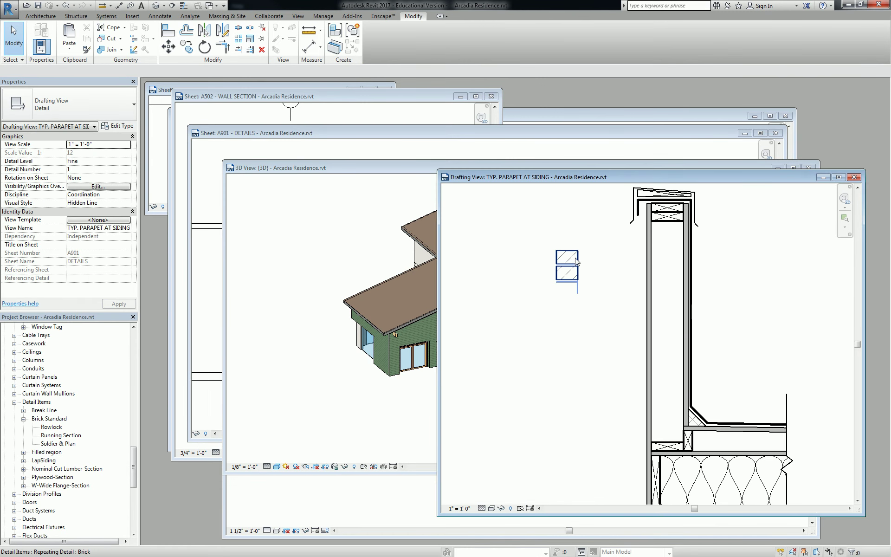
pyautogui.click(579, 270)
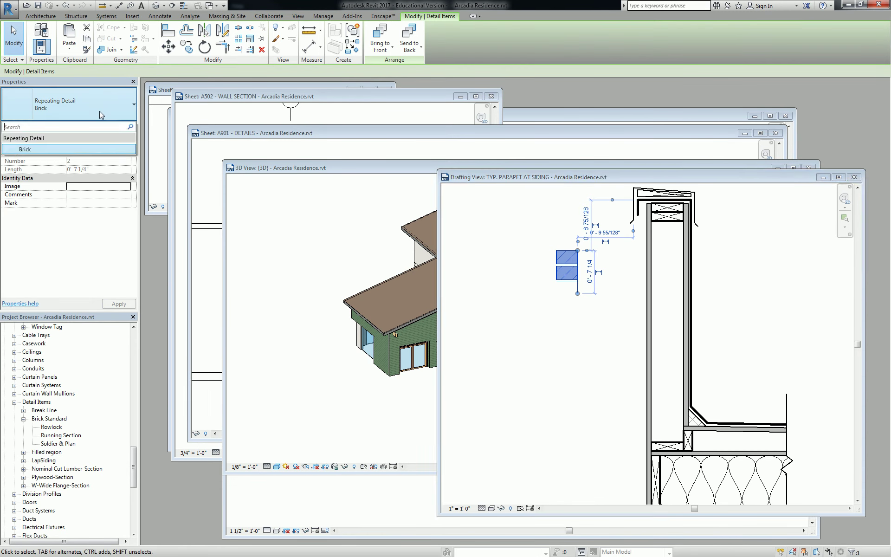
pyautogui.click(119, 126)
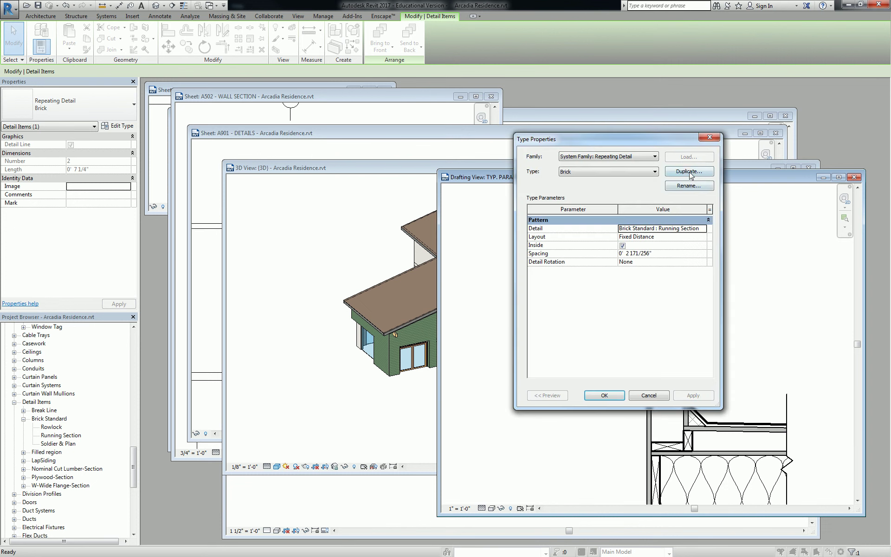
pyautogui.click(690, 172)
pyautogui.press('BackSpace')
pyautogui.press('BackSpace')
pyautogui.press('BackSpace')
pyautogui.press('BackSpace')
pyautogui.press('BackSpace')
pyautogui.press('BackSpace')
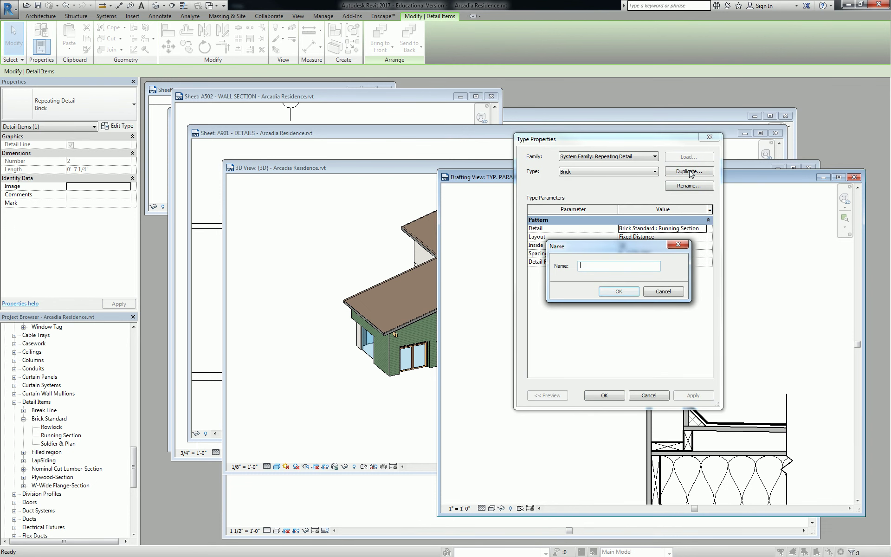
pyautogui.write('a')
pyautogui.press('BackSpace')
pyautogui.write('Lap Siding')
pyautogui.press('Return')
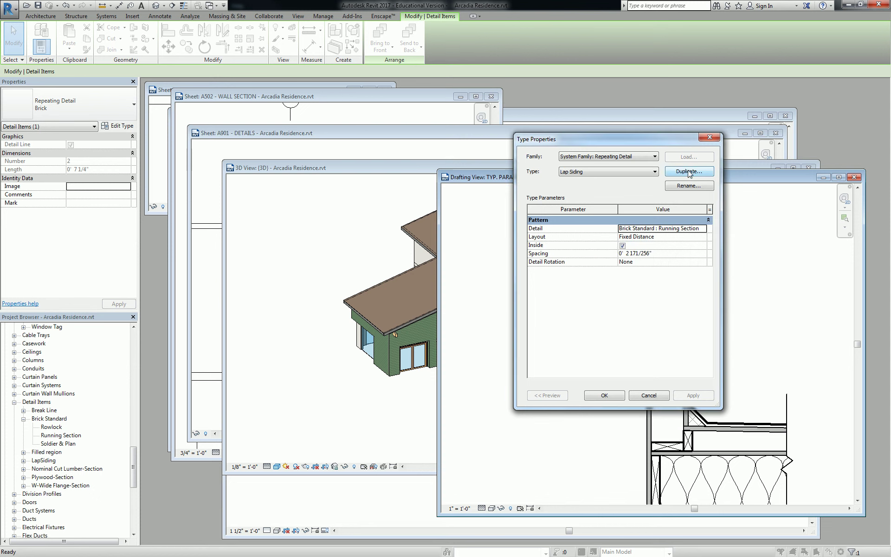
# Set the Lap Siding type's Detail to LapSiding : Lap Siding 8" with 8" spacing
pyautogui.click(683, 228)
pyautogui.click(681, 229)
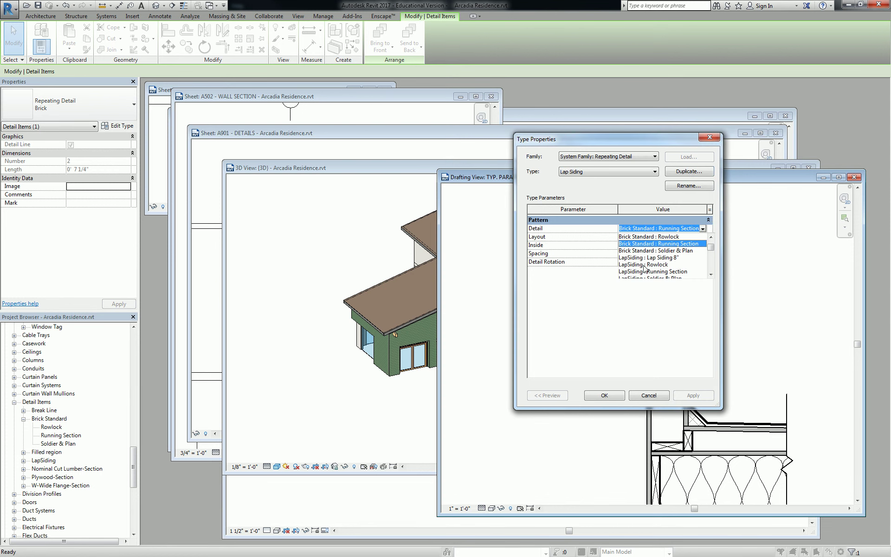
pyautogui.click(648, 258)
pyautogui.click(665, 251)
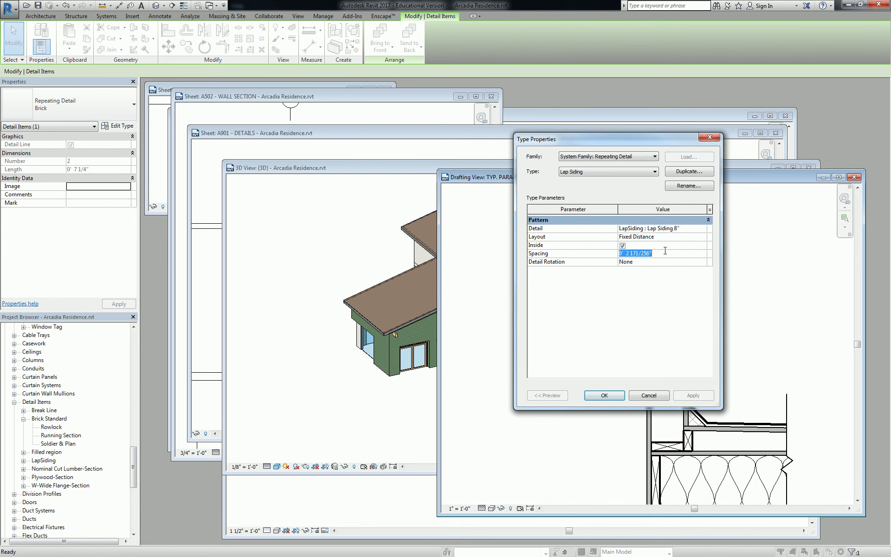
pyautogui.write('8"')
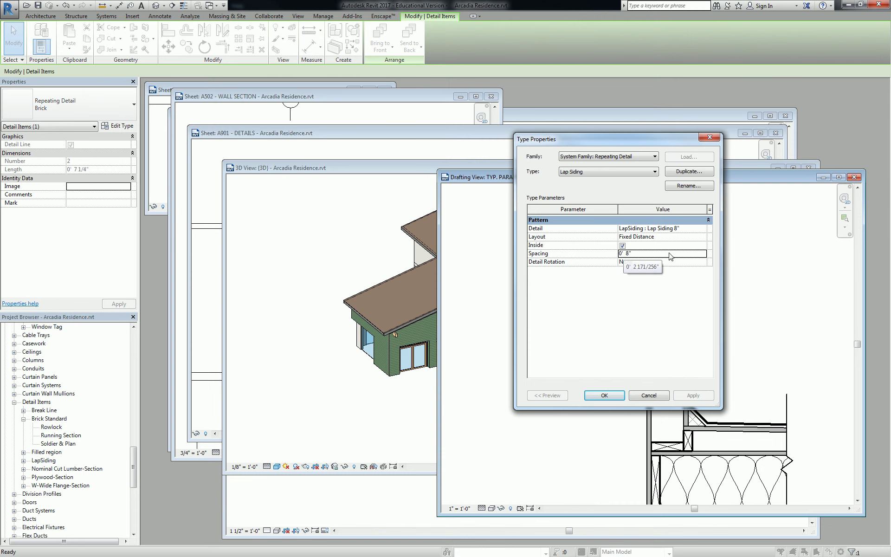
pyautogui.click(609, 397)
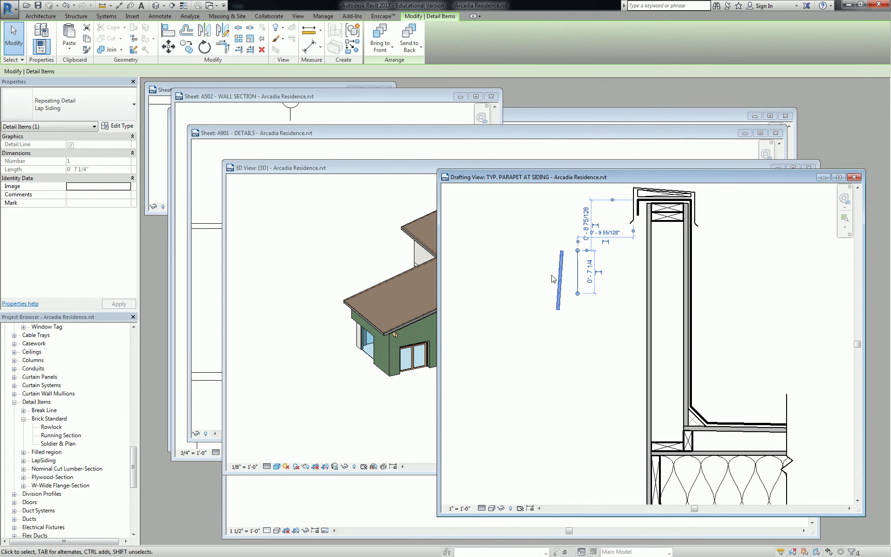
# Draw a detail line down the siding, then open the Lap Siding detail's LapSiding.rfa family for editing
pyautogui.press('d')
pyautogui.press('l')
pyautogui.click(578, 251)
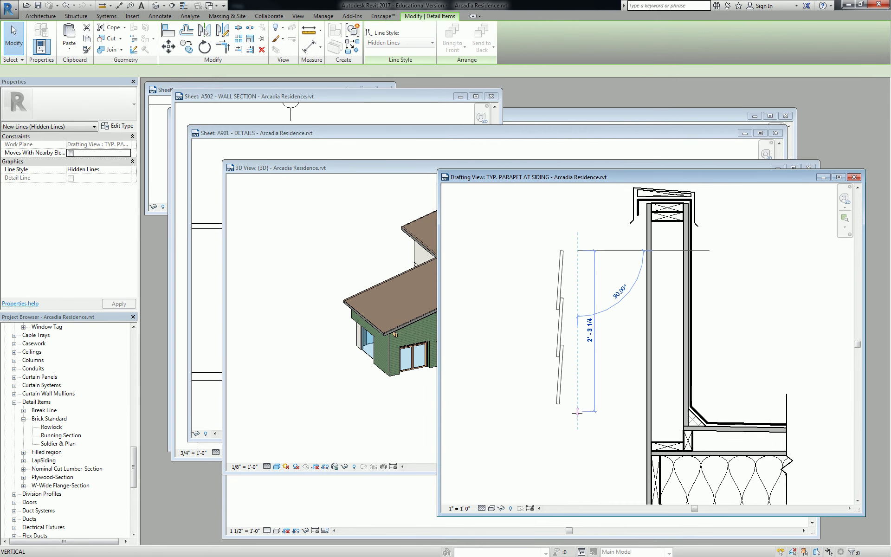
pyautogui.click(577, 472)
pyautogui.press('Escape')
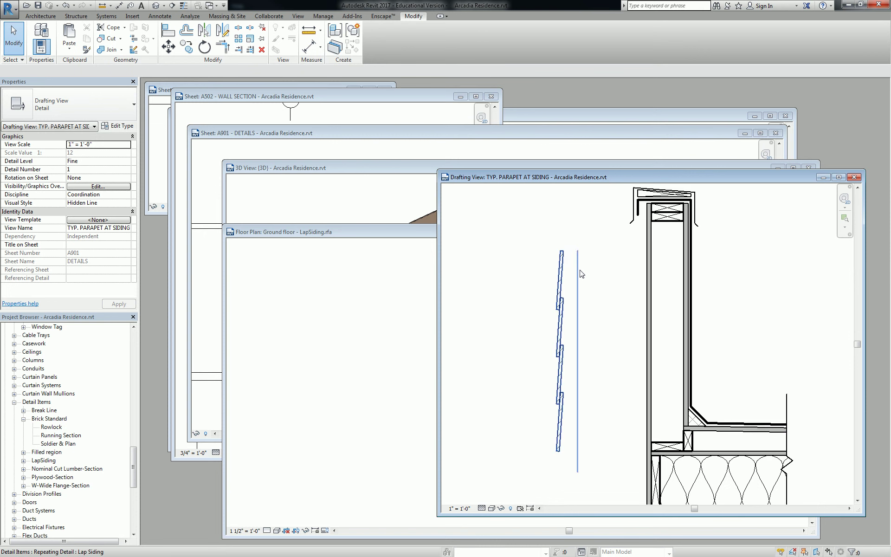
pyautogui.click(579, 270)
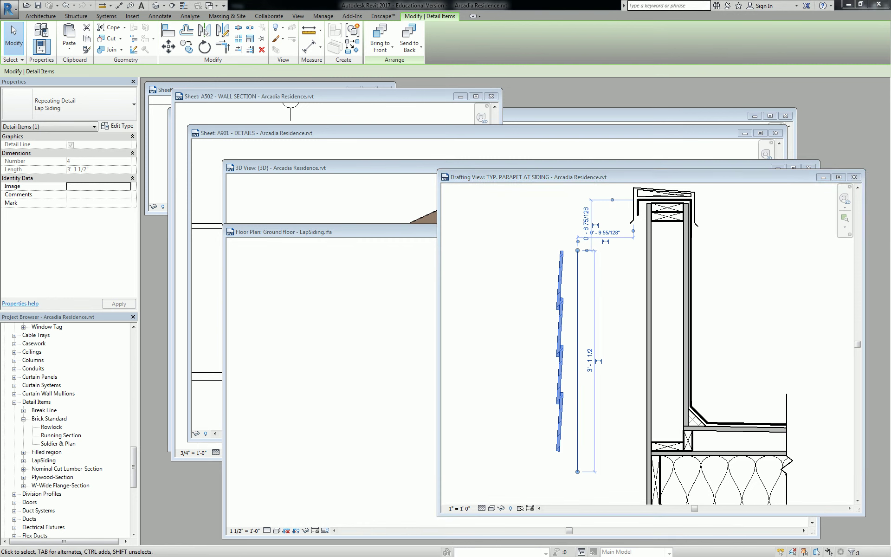
pyautogui.hotkey('ctrl', 'Tab')
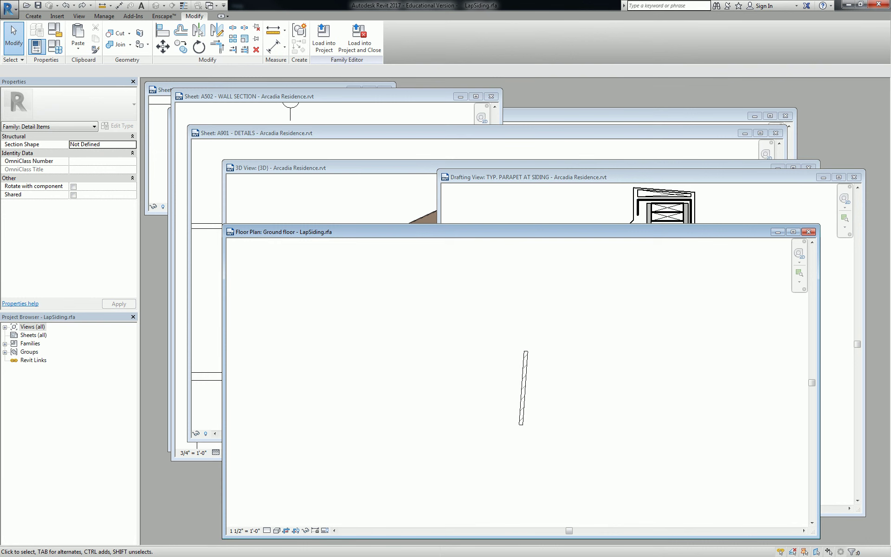
# Enlarge the LapSiding Ground floor plan window and centre the slanted siding board in it
pyautogui.click(608, 201)
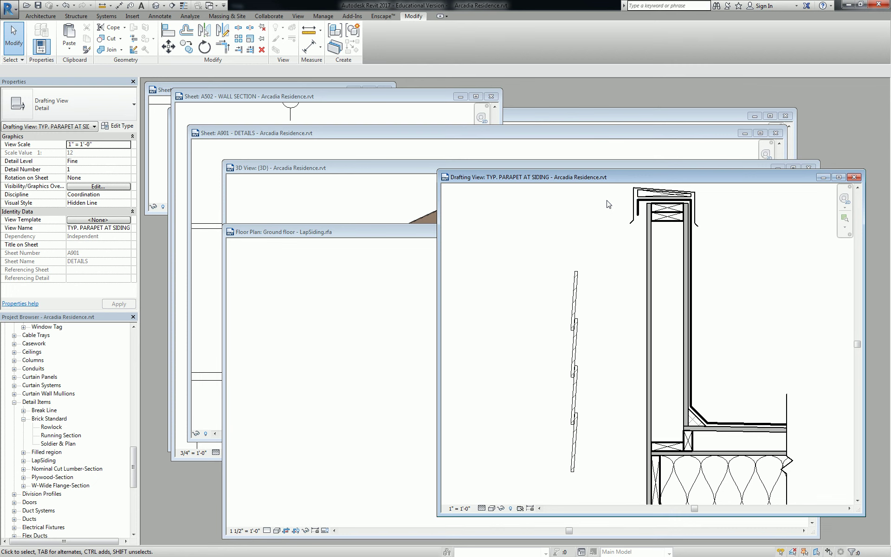
pyautogui.click(288, 375)
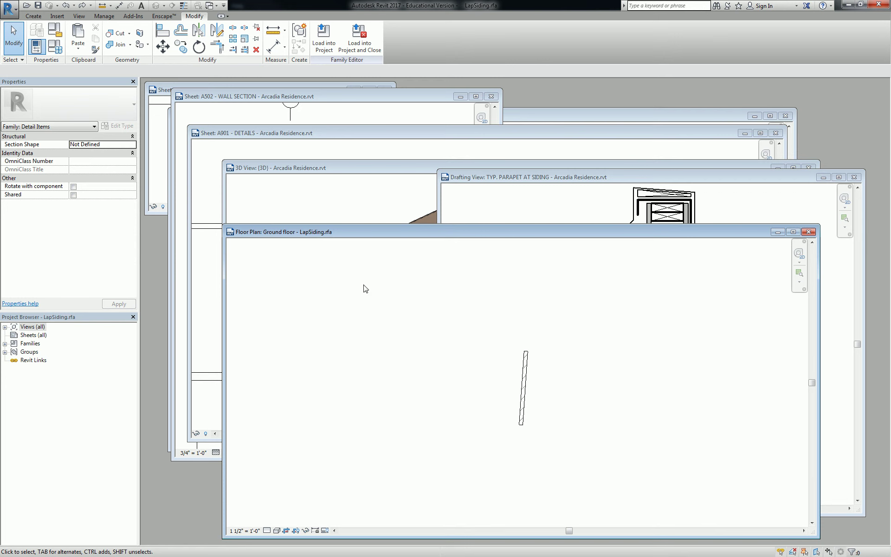
pyautogui.moveTo(381, 227); pyautogui.dragTo(402, 116)
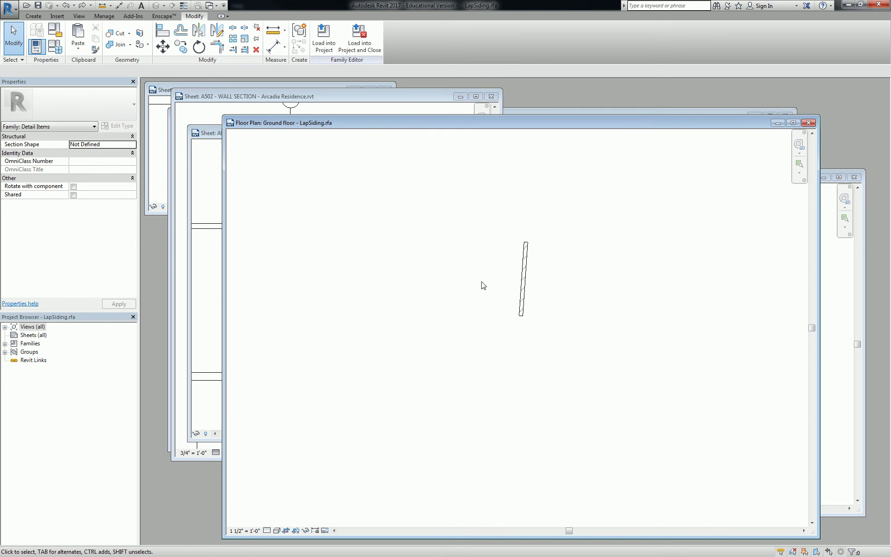
pyautogui.moveTo(483, 286); pyautogui.dragTo(447, 333, button='middle')
pyautogui.scroll(1, 452, 326)
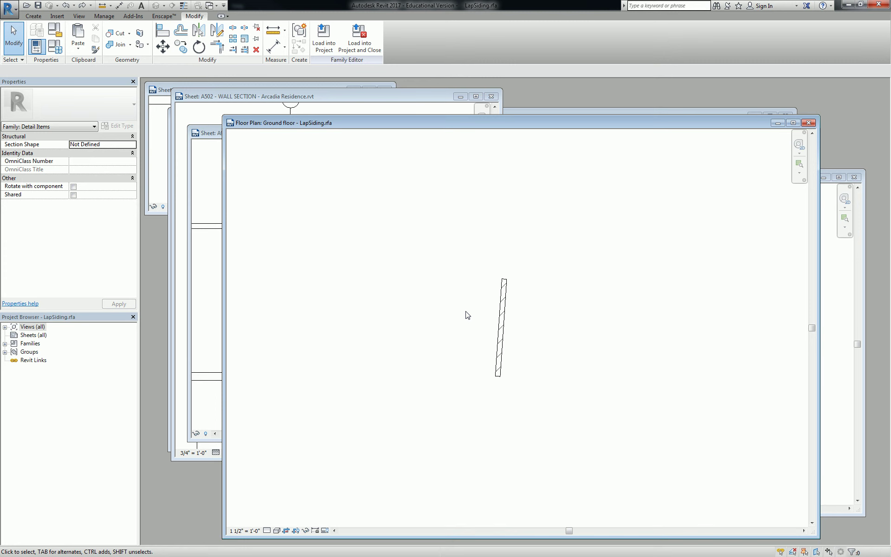
# Turn on Reference Planes and Dimensions under the plan's Visibility/Graphics annotation categories (VG)
pyautogui.press('v')
pyautogui.press('g')
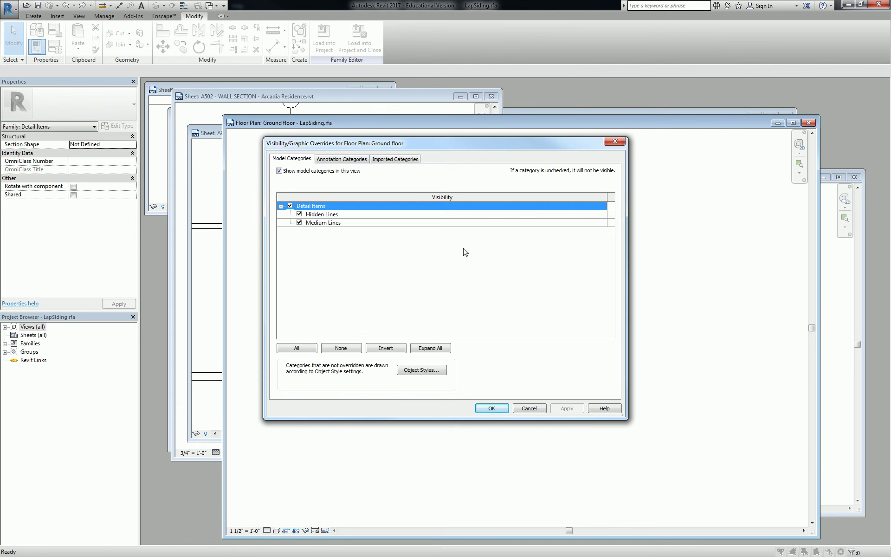
pyautogui.click(335, 159)
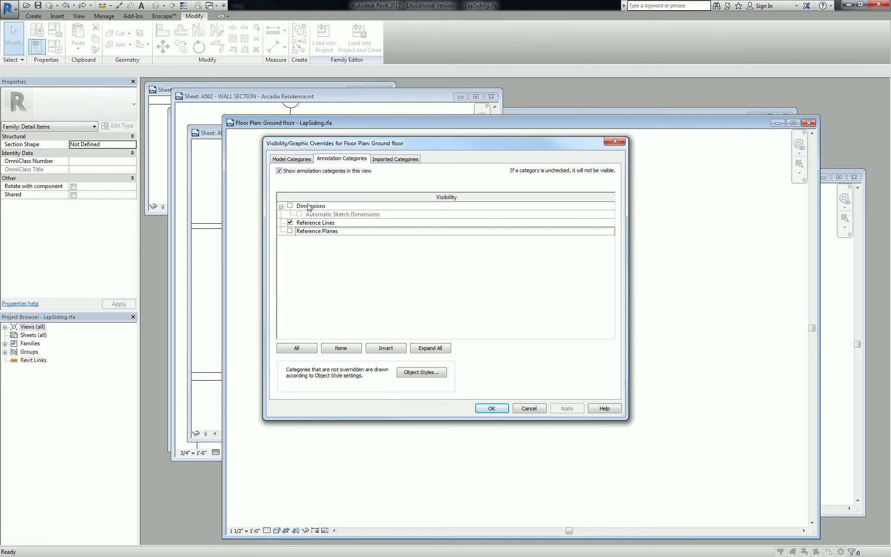
pyautogui.click(290, 231)
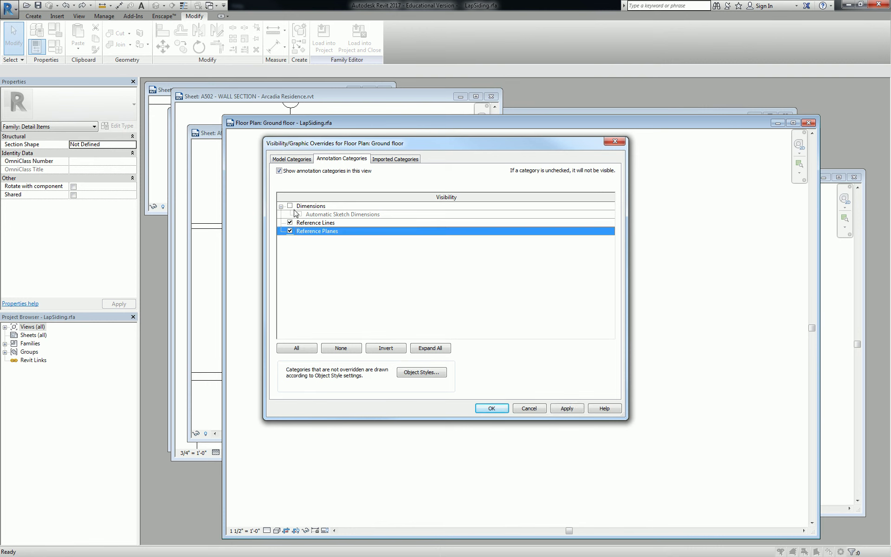
pyautogui.click(291, 206)
pyautogui.click(491, 409)
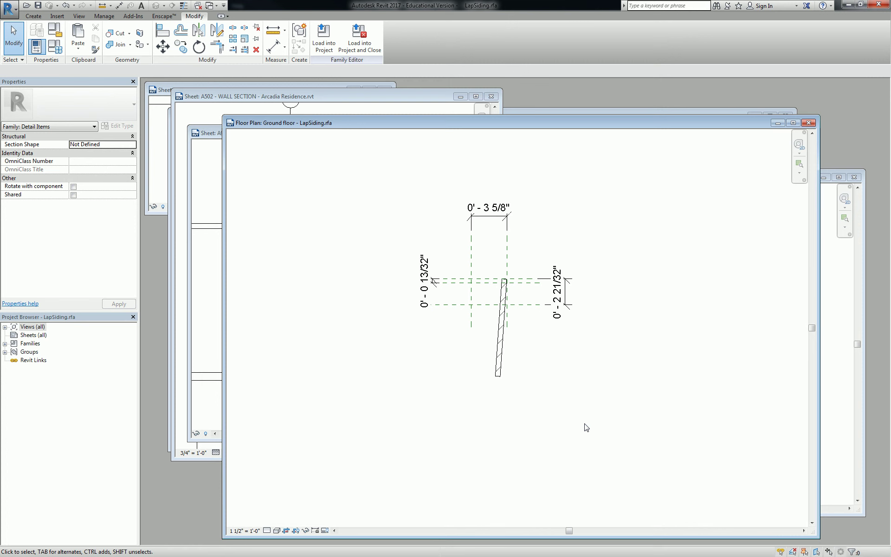
# Move the siding filled region 3 1/2" left so its top-right corner sits on the left reference plane
pyautogui.scroll(2, 504, 349)
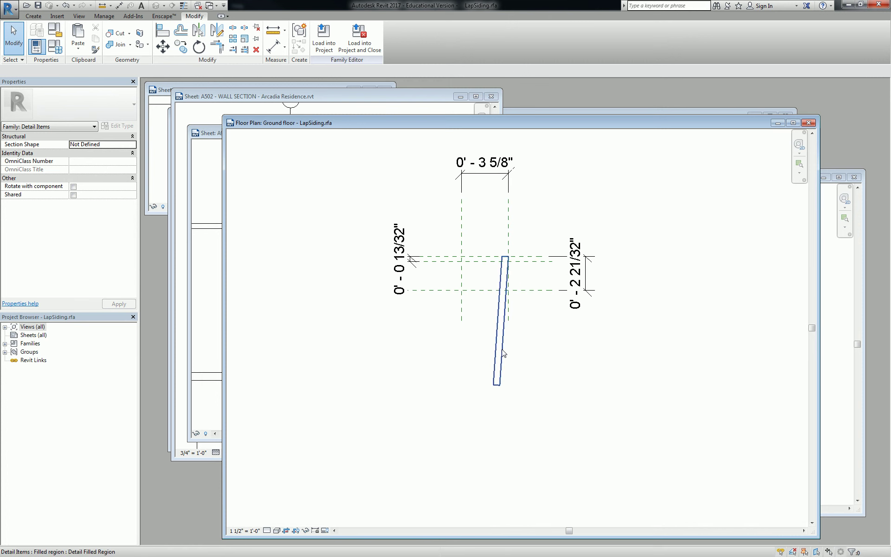
pyautogui.click(503, 353)
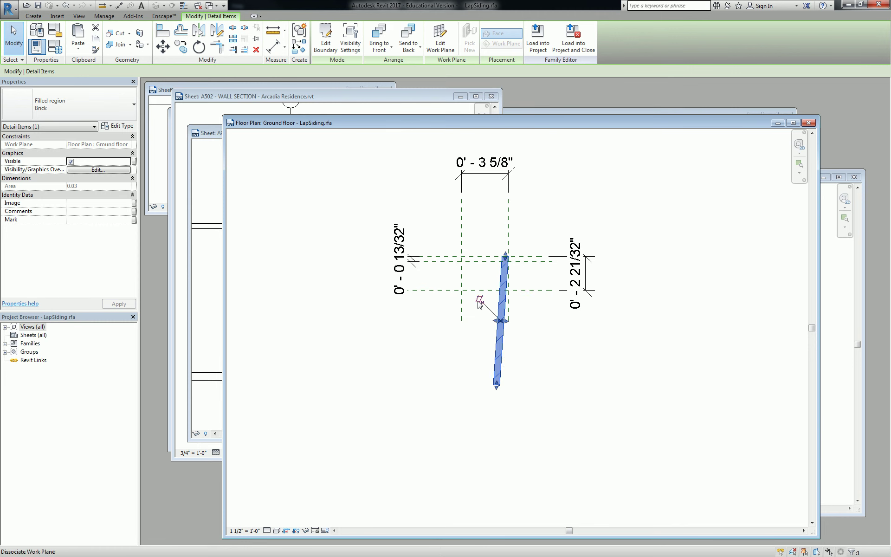
pyautogui.scroll(1, 494, 271)
pyautogui.press('m')
pyautogui.press('v')
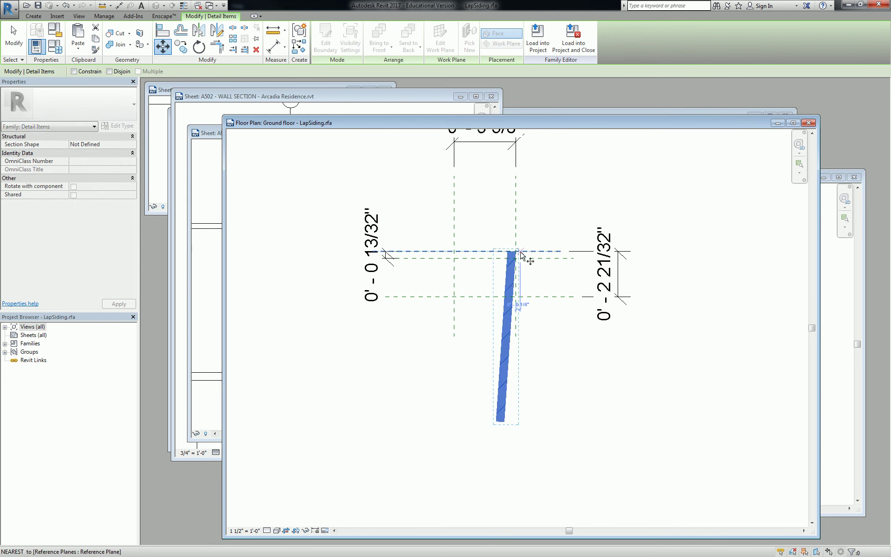
pyautogui.click(513, 253)
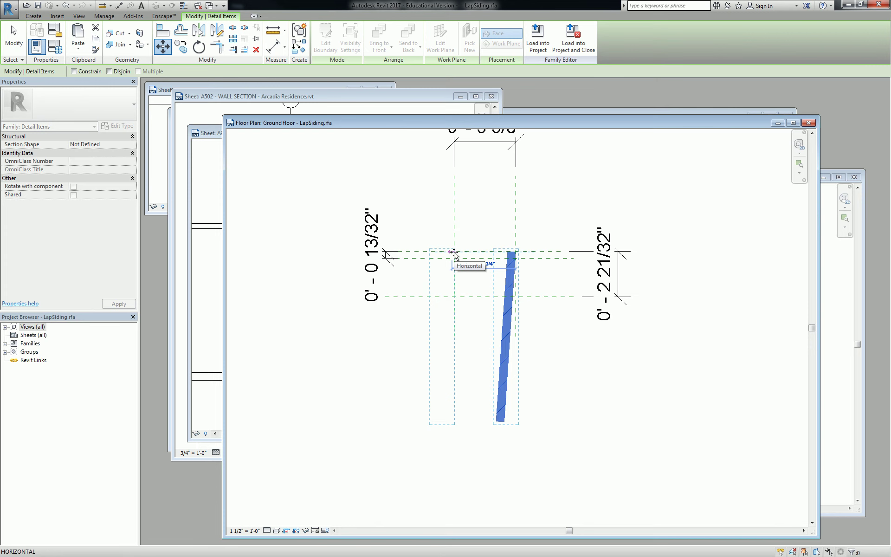
pyautogui.scroll(3, 454, 253)
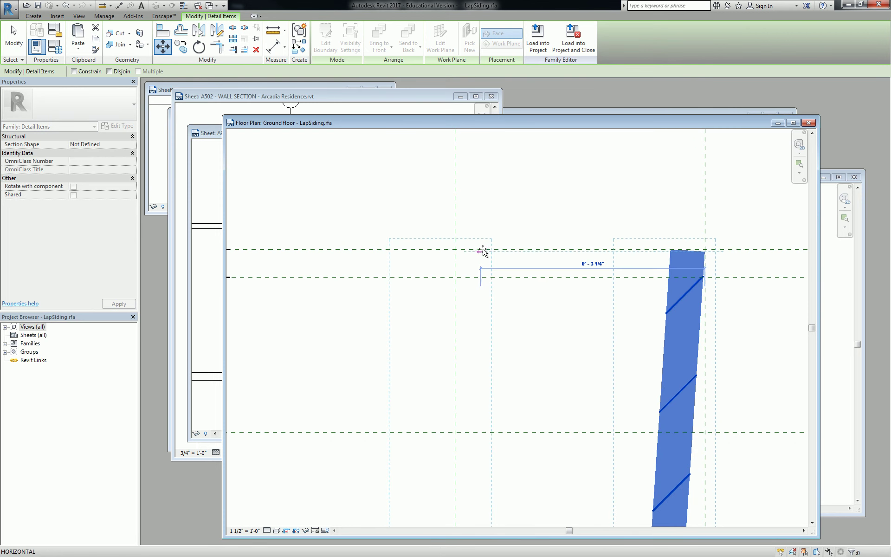
pyautogui.scroll(3, 710, 253)
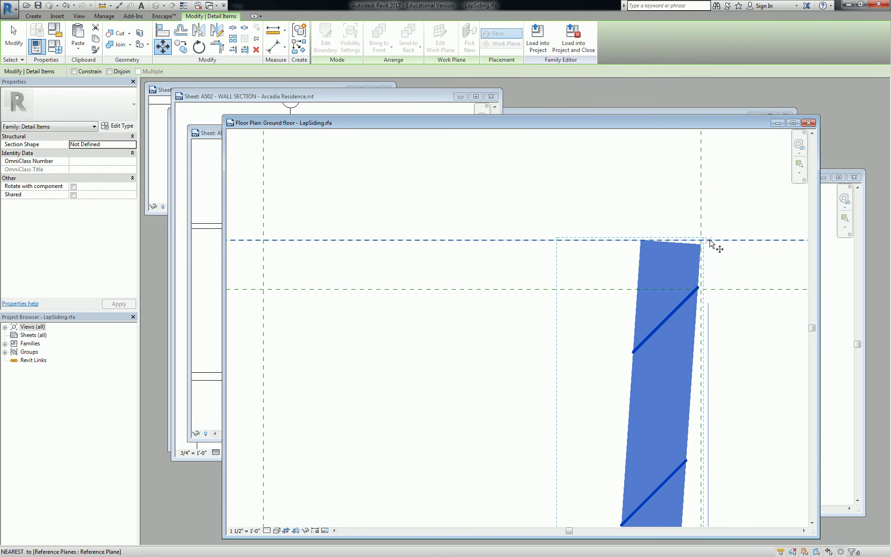
pyautogui.click(709, 241)
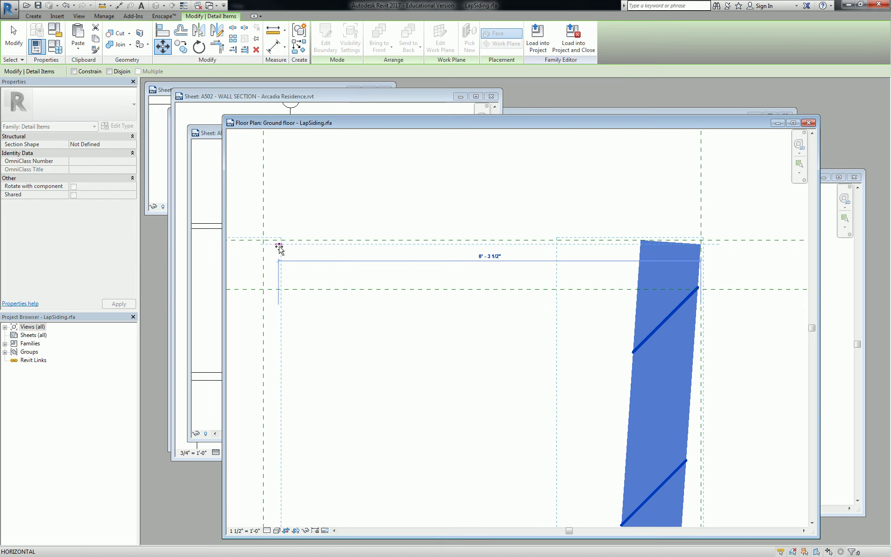
pyautogui.click(278, 247)
pyautogui.scroll(-2, 291, 274)
pyautogui.moveTo(291, 274); pyautogui.dragTo(436, 273, button='middle')
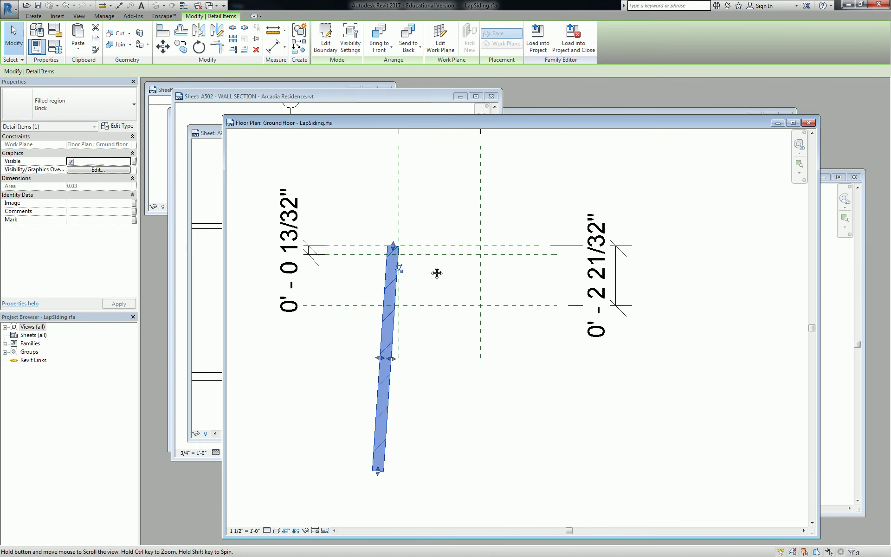
pyautogui.scroll(-2, 464, 239)
pyautogui.click(464, 260)
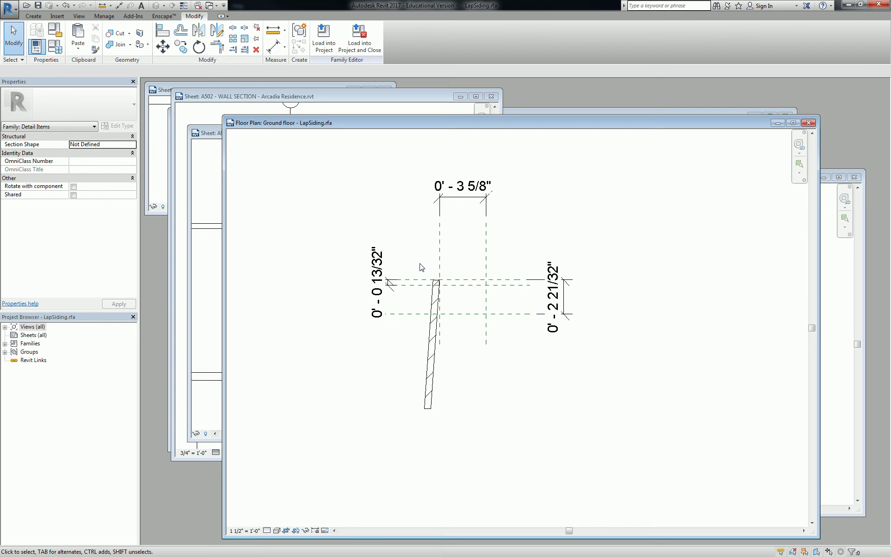
# Delete the three unneeded reference planes, leaving one crossing pair at the board's top
pyautogui.click(462, 314)
pyautogui.press('Delete')
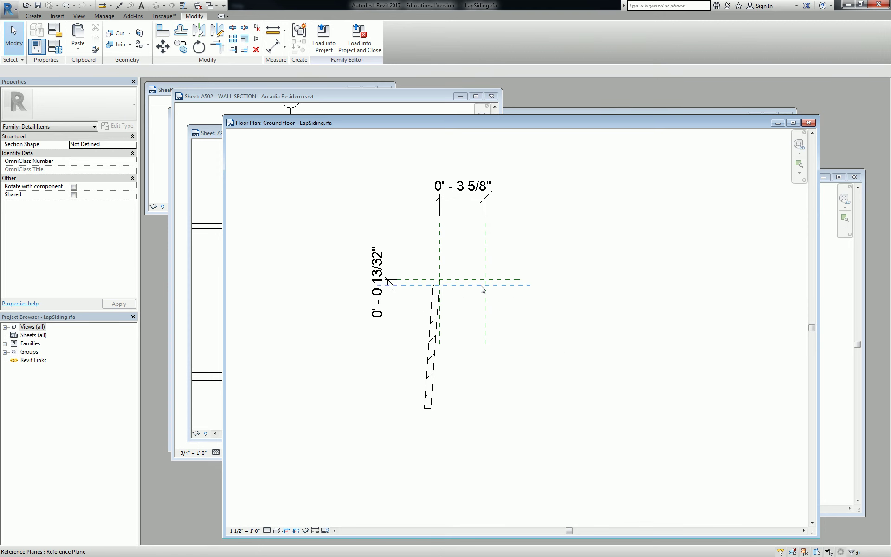
pyautogui.click(483, 285)
pyautogui.press('Delete')
pyautogui.click(486, 302)
pyautogui.press('Delete')
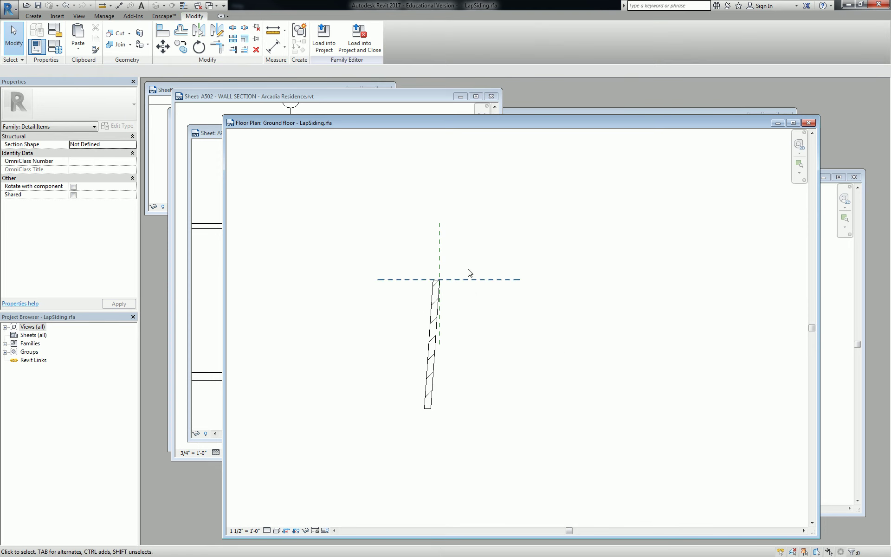
# Reload LapSiding into the project with Overwrite, check the updated parapet siding, and return to the family
pyautogui.click(323, 48)
pyautogui.click(452, 271)
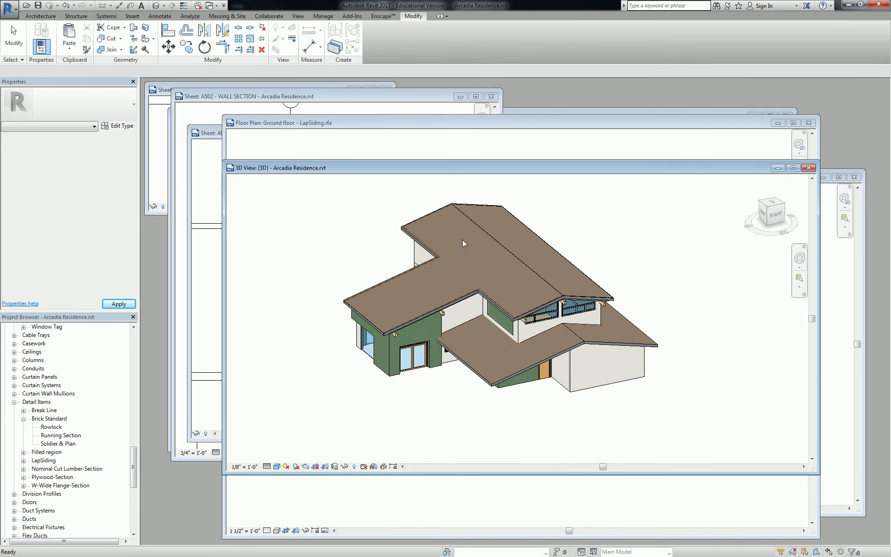
pyautogui.click(486, 139)
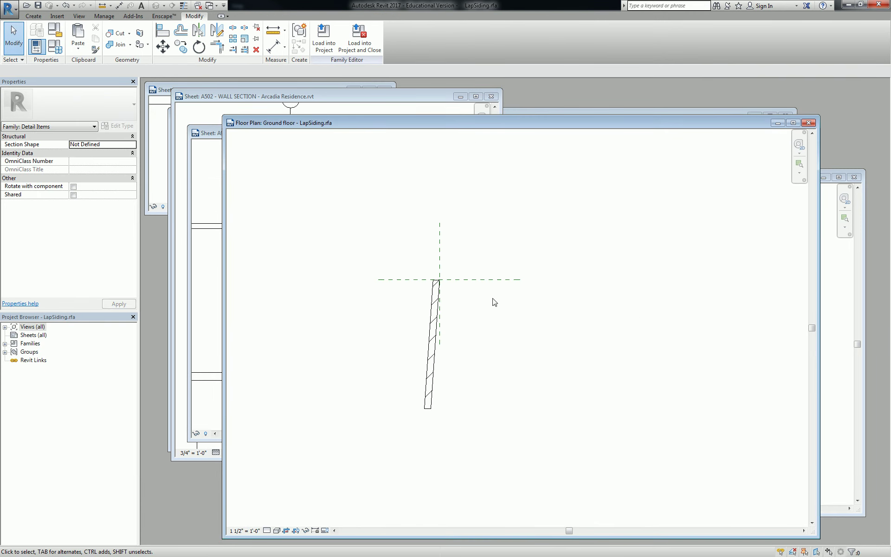
pyautogui.click(835, 285)
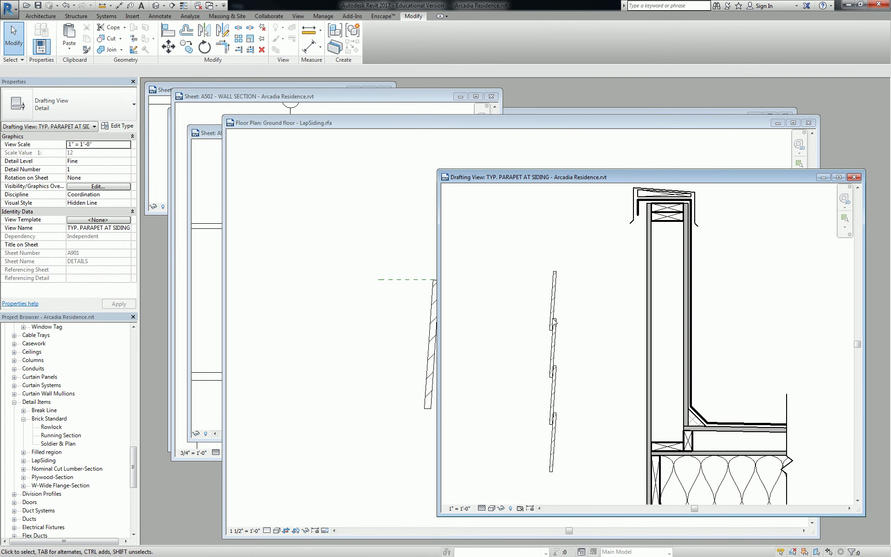
pyautogui.click(554, 321)
pyautogui.scroll(5, 555, 306)
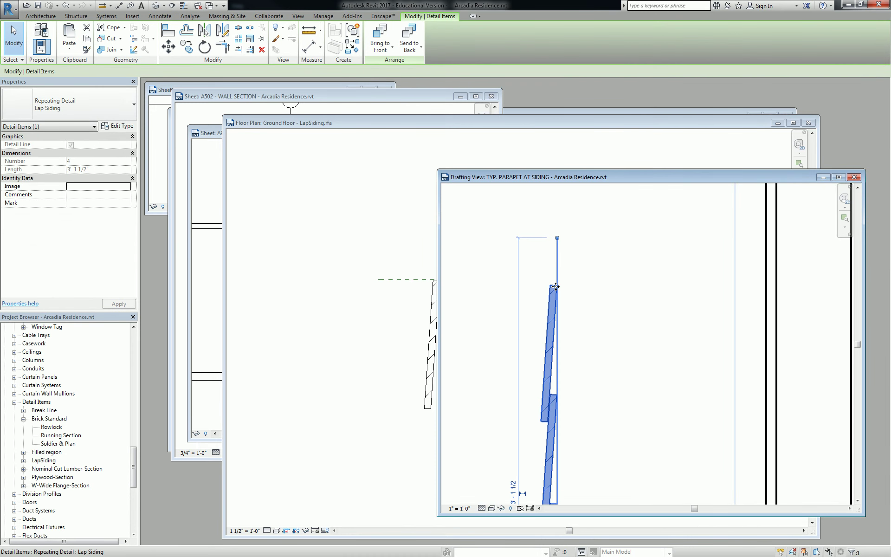
pyautogui.scroll(-4, 555, 286)
pyautogui.scroll(3, 559, 440)
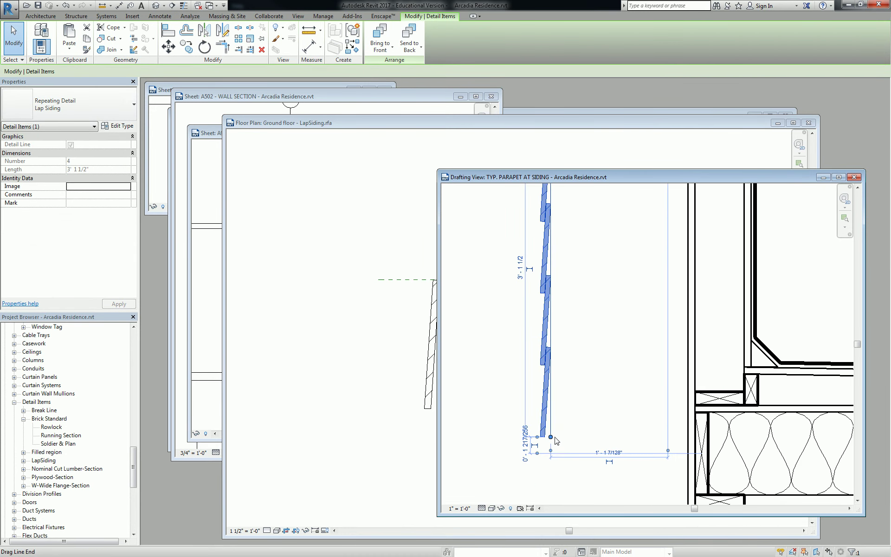
pyautogui.click(418, 337)
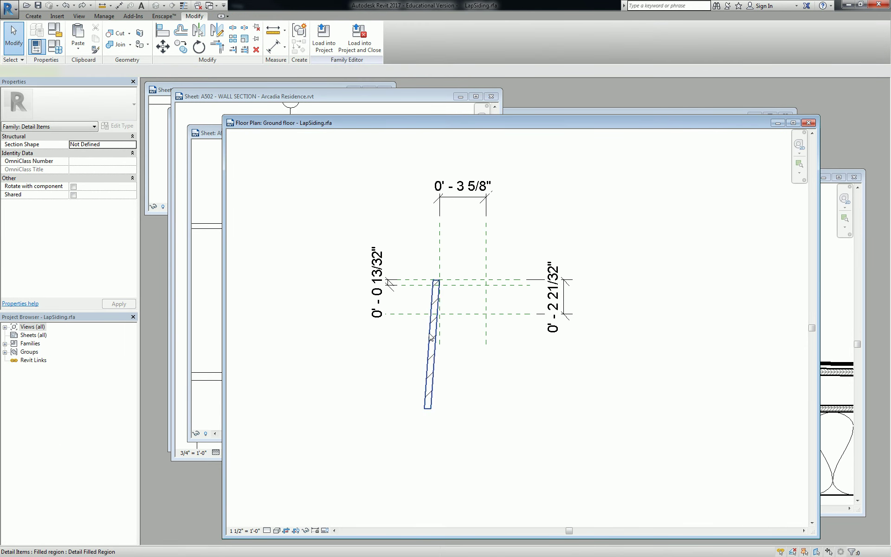
# Move the siding filled region down from its top endpoint onto the lower reference plane
pyautogui.click(440, 293)
pyautogui.press('m')
pyautogui.press('v')
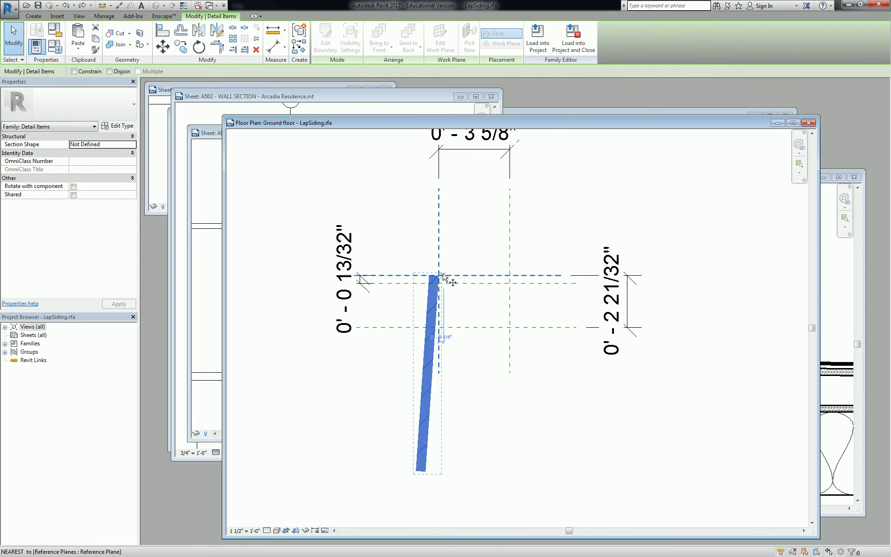
pyautogui.scroll(2, 441, 278)
pyautogui.scroll(3, 440, 277)
pyautogui.click(439, 276)
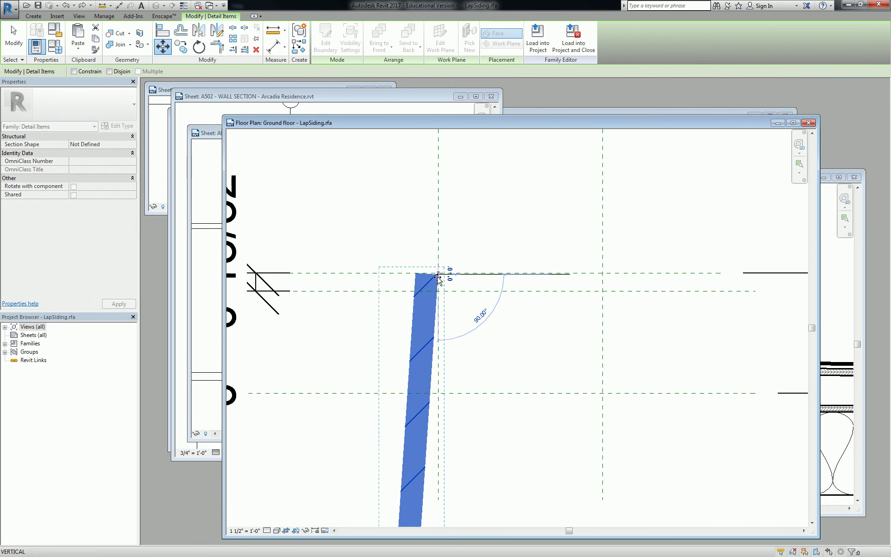
pyautogui.click(440, 392)
pyautogui.scroll(-4, 482, 367)
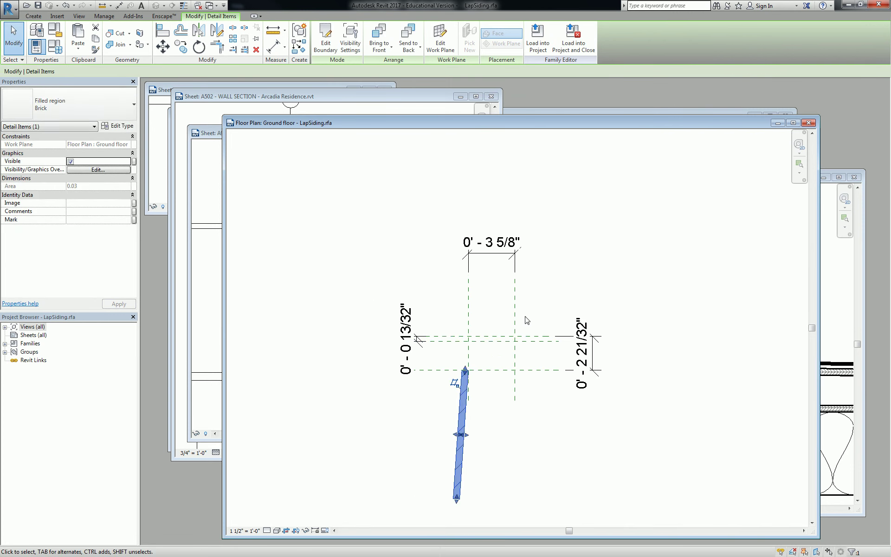
pyautogui.click(523, 350)
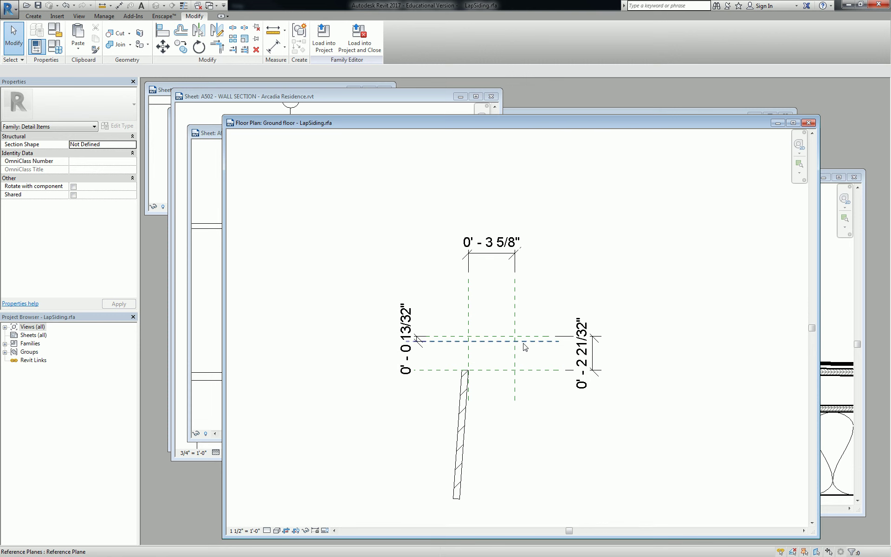
# Reload LapSiding into the project, overwriting the old version, and inspect the parapet's lap siding
pyautogui.click(311, 50)
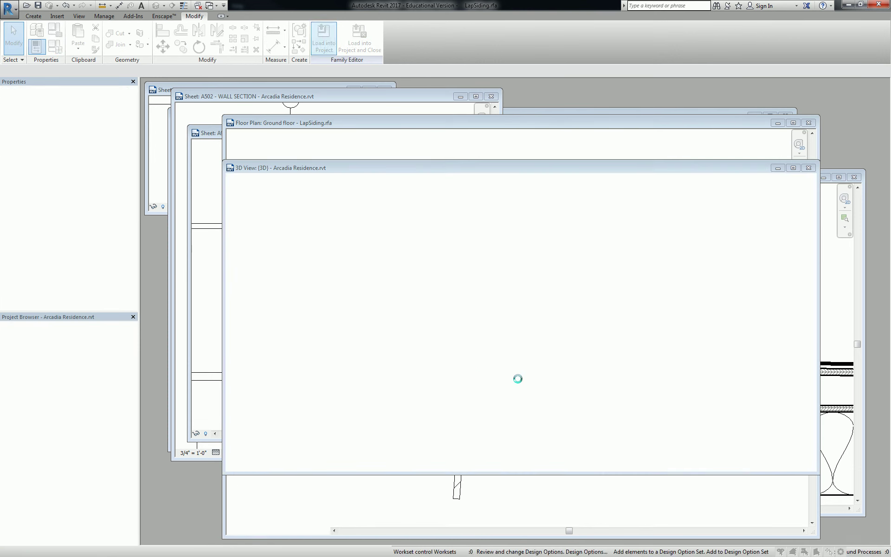
pyautogui.click(432, 269)
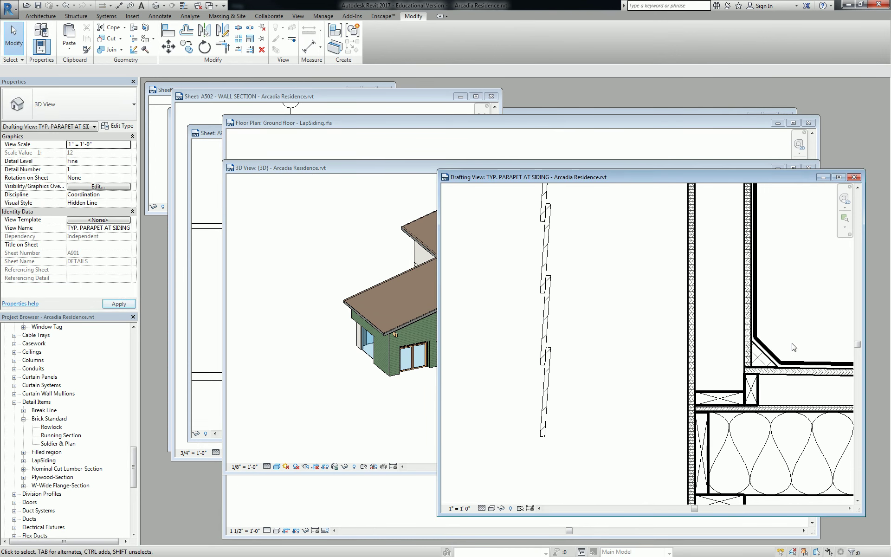
pyautogui.click(559, 288)
pyautogui.scroll(-2, 560, 288)
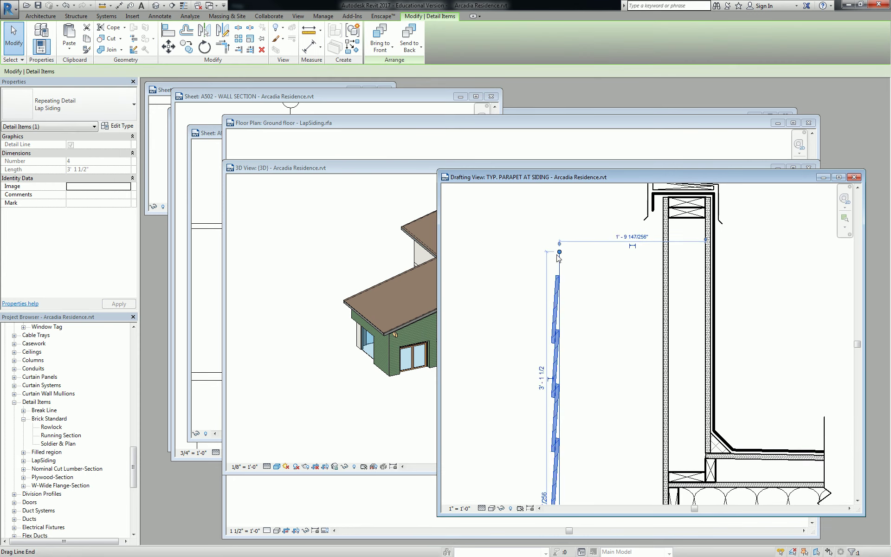
pyautogui.scroll(4, 570, 325)
pyautogui.scroll(-3, 580, 353)
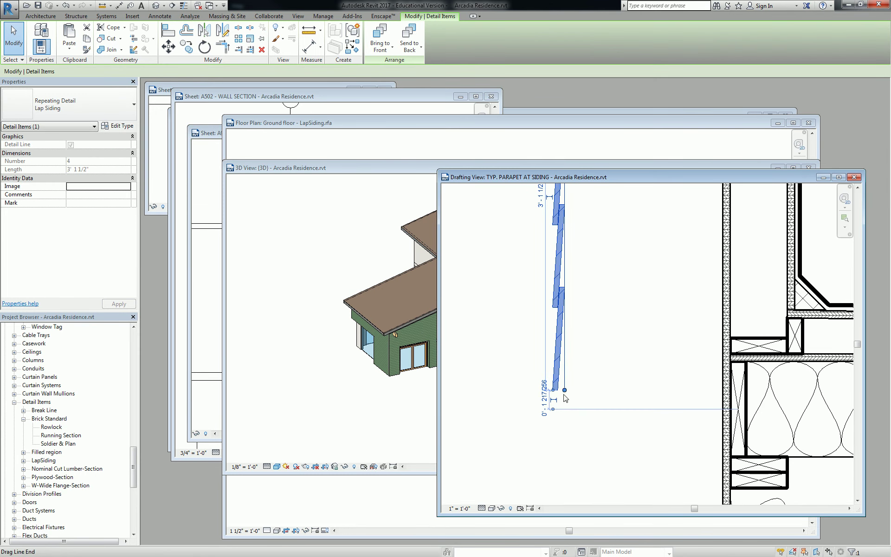
# Rotate the siding filled region 180° about its top endpoint
pyautogui.click(374, 500)
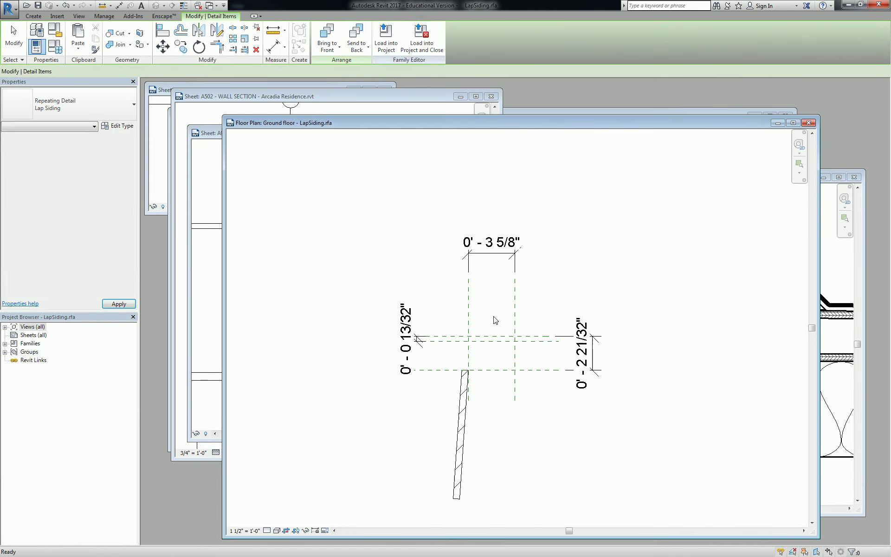
pyautogui.click(461, 413)
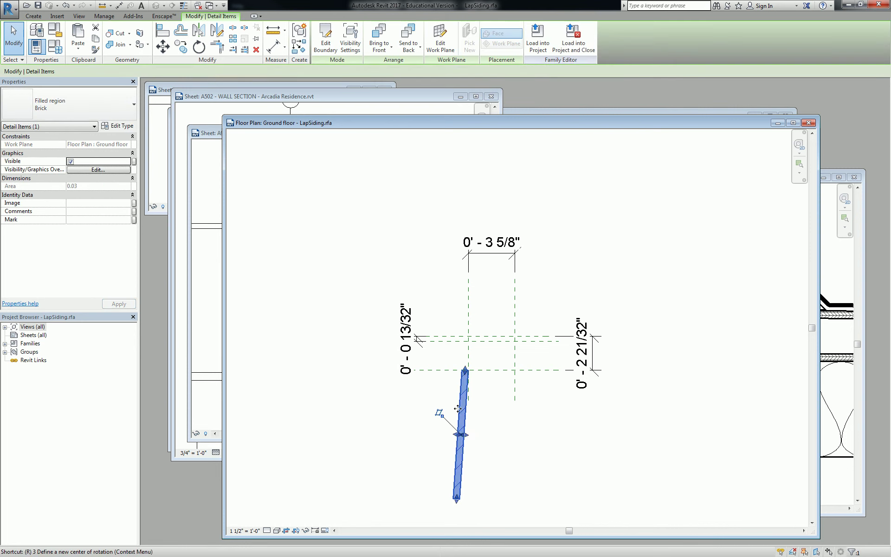
pyautogui.press('r')
pyautogui.press('o')
pyautogui.scroll(1, 467, 385)
pyautogui.click(469, 455)
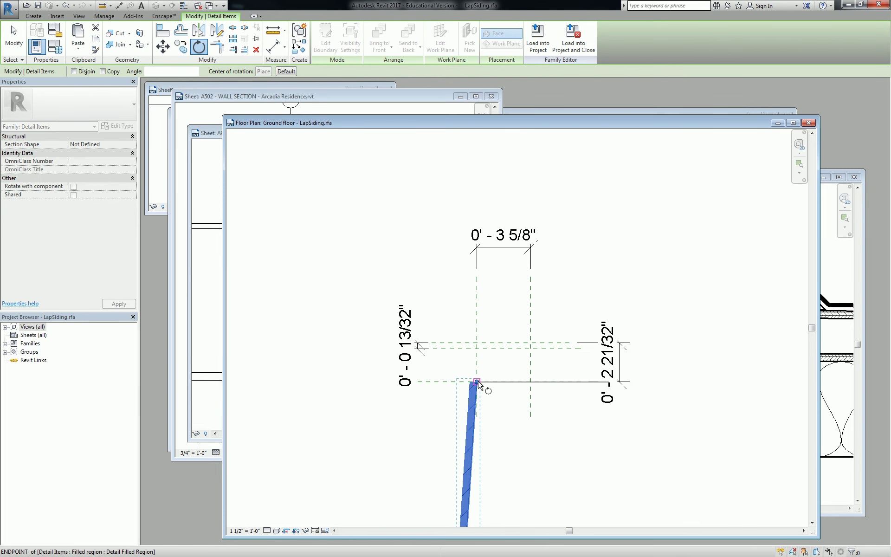
pyautogui.scroll(5, 477, 383)
pyautogui.click(382, 384)
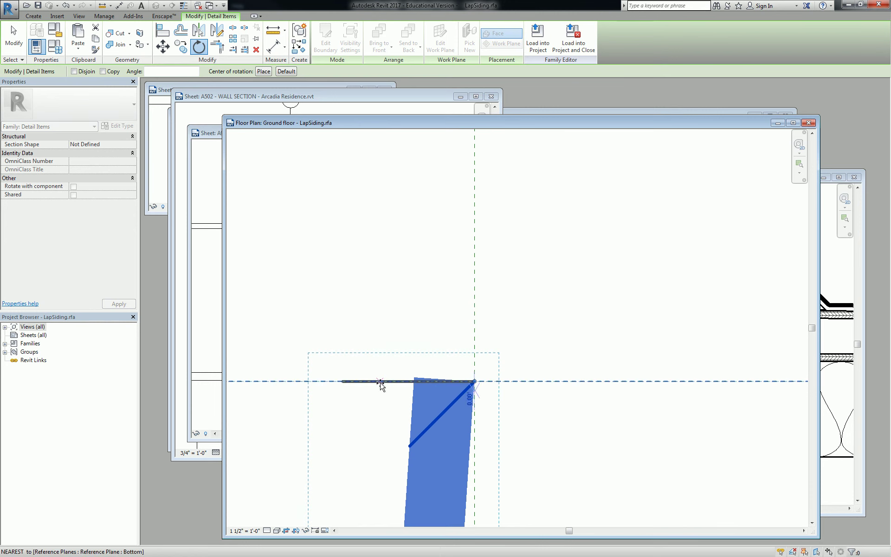
pyautogui.click(529, 381)
pyautogui.scroll(-4, 529, 381)
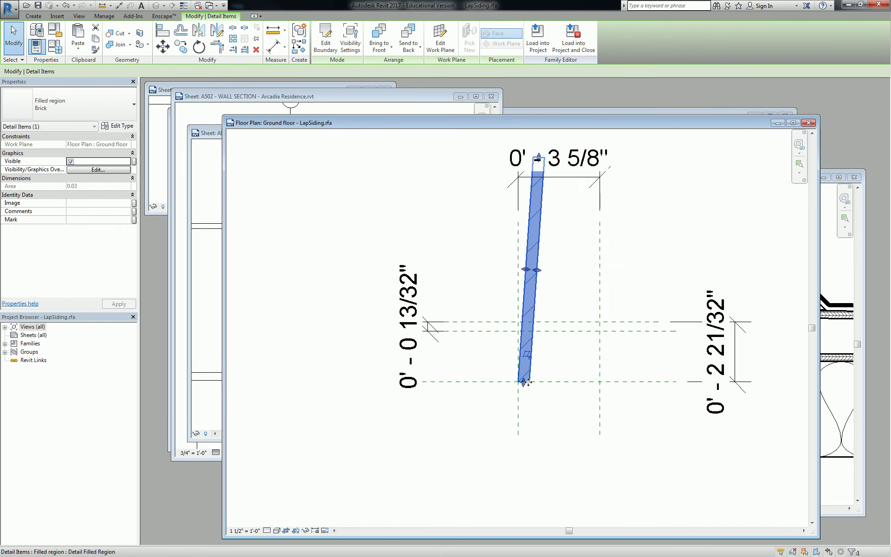
pyautogui.click(626, 283)
# Reload LapSiding with Overwrite and select the old Lap Siding detail in the drafting view
pyautogui.click(327, 41)
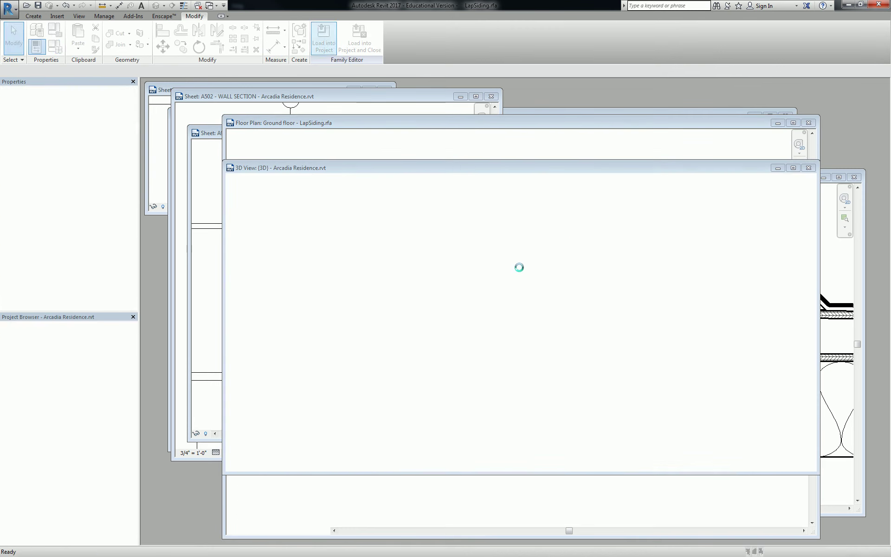
pyautogui.click(418, 255)
pyautogui.click(826, 388)
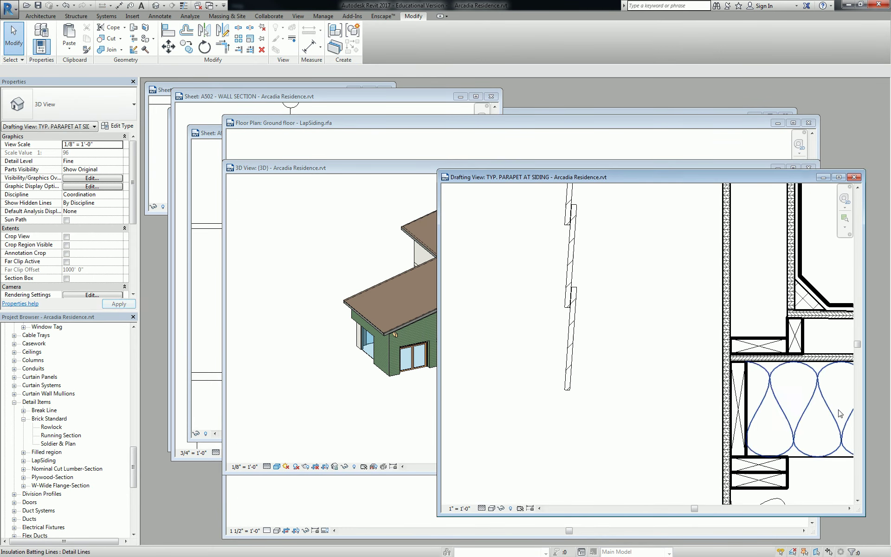
pyautogui.scroll(-3, 591, 369)
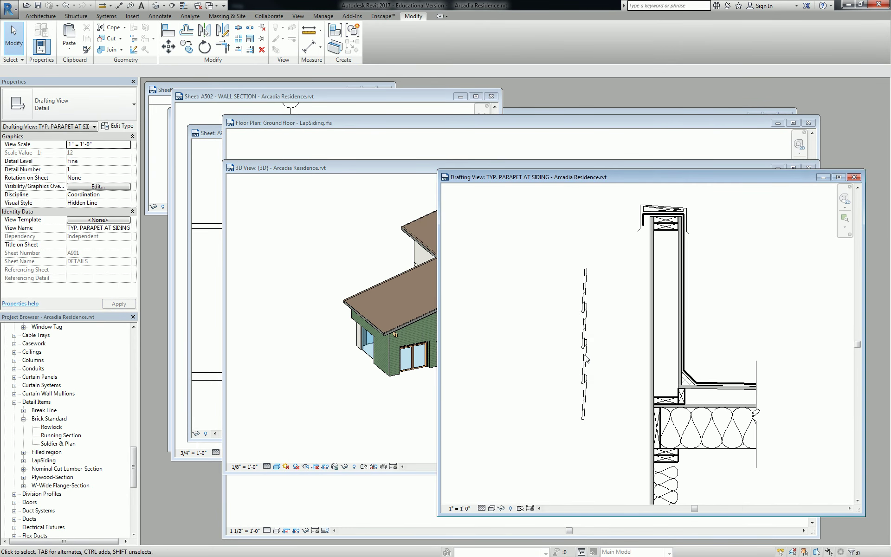
pyautogui.click(586, 369)
pyautogui.scroll(5, 589, 412)
pyautogui.scroll(2, 590, 410)
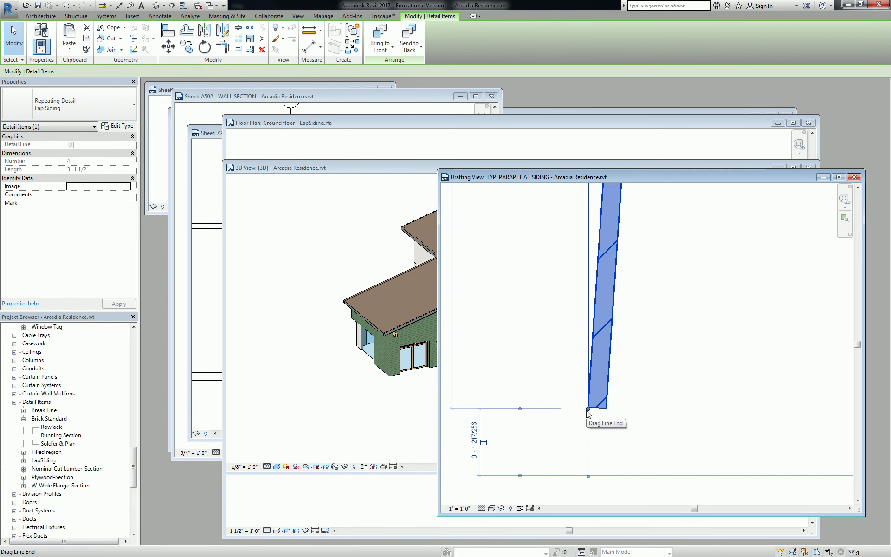
pyautogui.scroll(-4, 588, 412)
# Delete the old lap siding and start a new Repeating Detail (RD) of type Lap Siding
pyautogui.press('Delete')
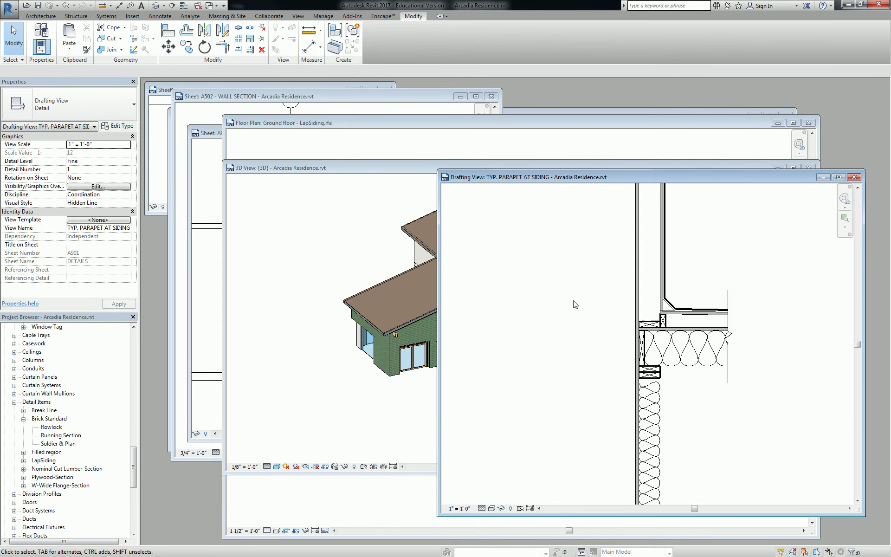
pyautogui.click(50, 16)
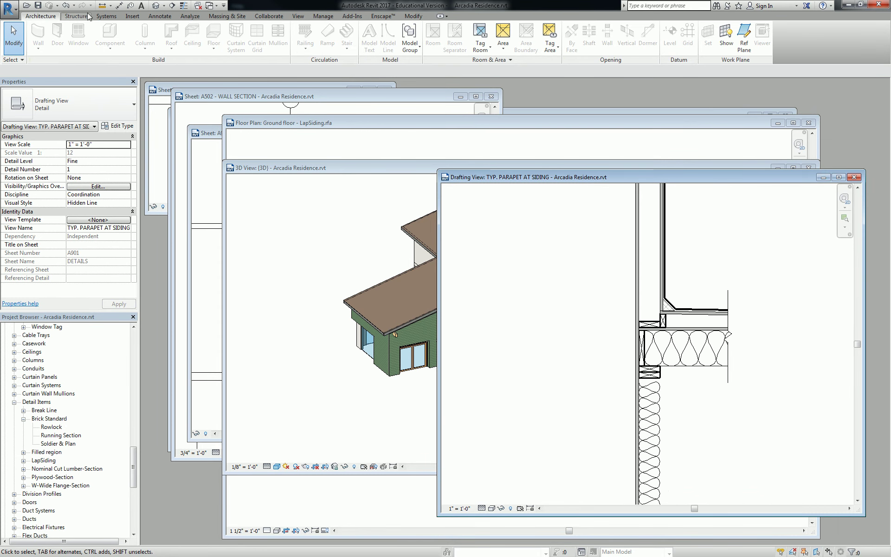
pyautogui.click(160, 16)
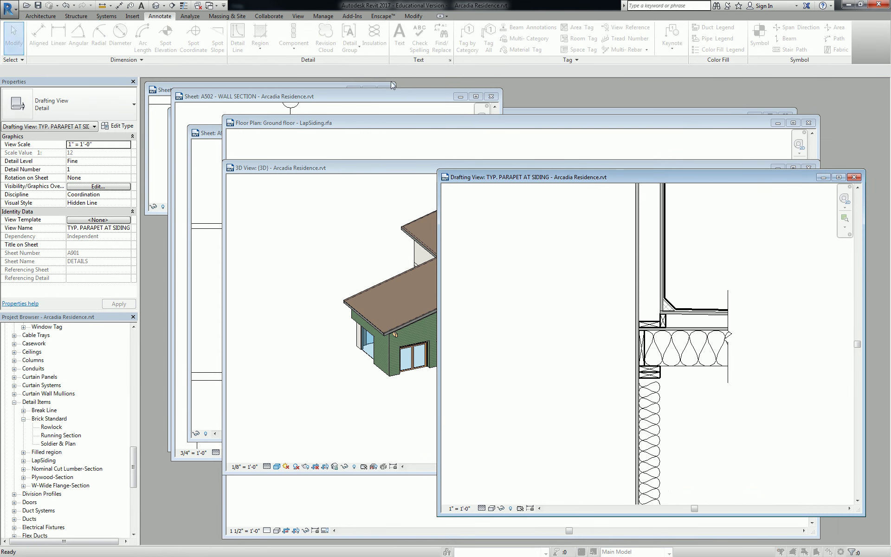
pyautogui.press('r')
pyautogui.press('d')
pyautogui.click(442, 278)
pyautogui.click(571, 243)
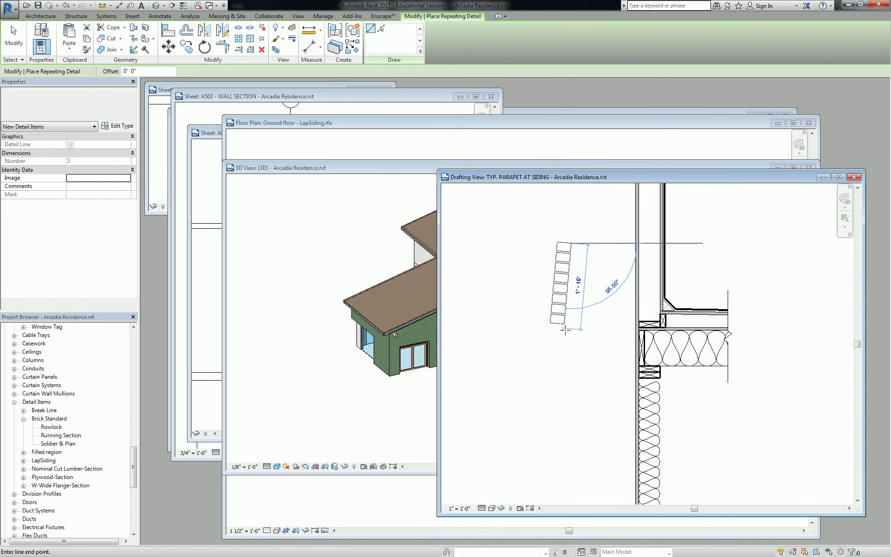
pyautogui.click(569, 328)
pyautogui.click(69, 107)
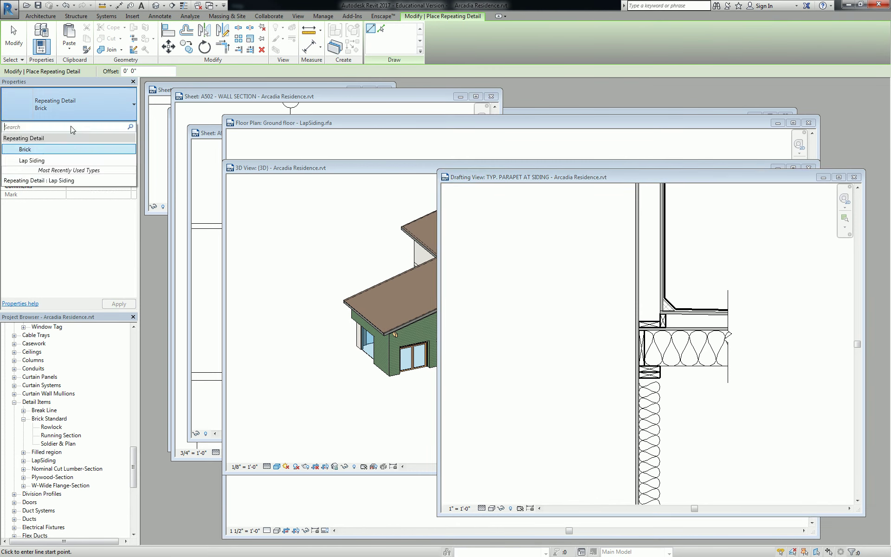
pyautogui.click(59, 160)
# Draw the Lap Siding repeating detail down the parapet wall's outer face
pyautogui.click(635, 226)
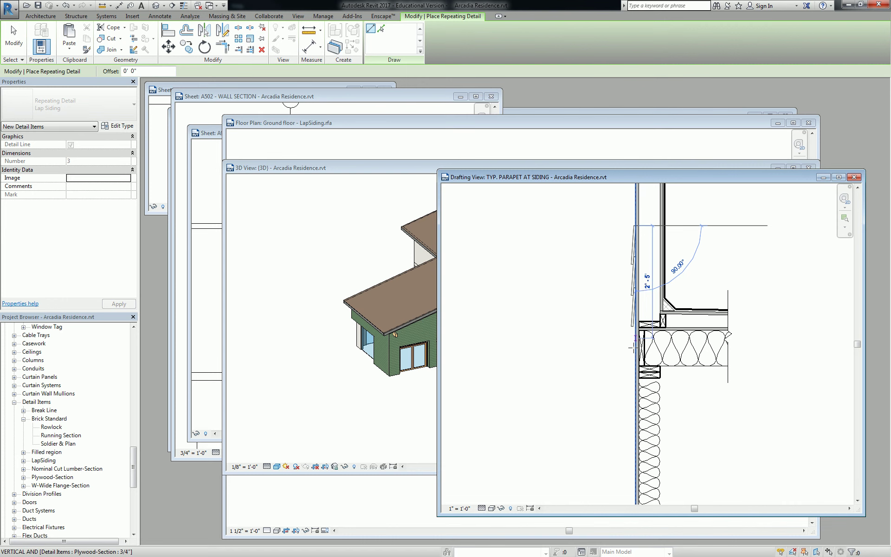
pyautogui.moveTo(635, 459); pyautogui.dragTo(625, 348, button='middle')
pyautogui.click(626, 348)
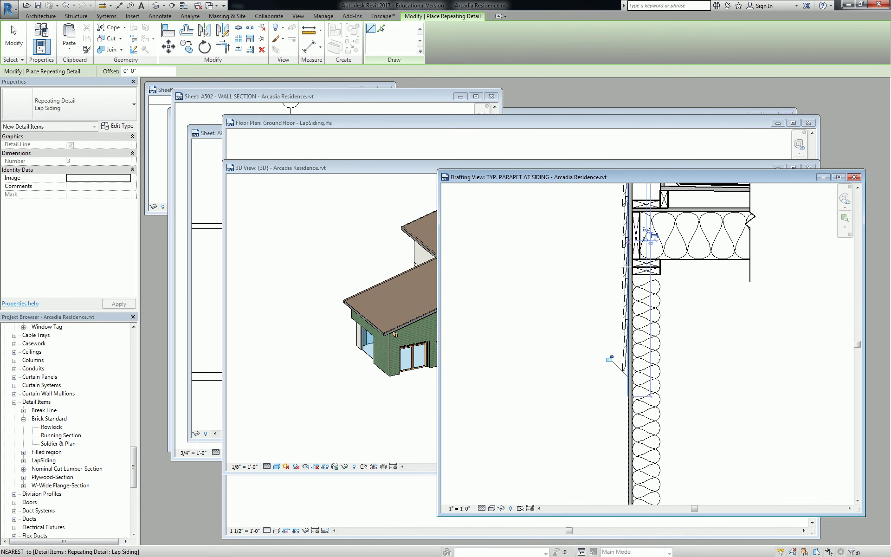
pyautogui.moveTo(627, 93)
pyautogui.mouseDown(button='middle')
pyautogui.moveTo(655, 265)
pyautogui.moveTo(646, 371)
pyautogui.mouseUp(button='middle')
pyautogui.press('Escape')
pyautogui.press('Escape')
# Move the new lap siding up so it starts at the parapet top
pyautogui.click(655, 265)
pyautogui.moveTo(646, 372); pyautogui.dragTo(646, 359)
pyautogui.click(645, 357)
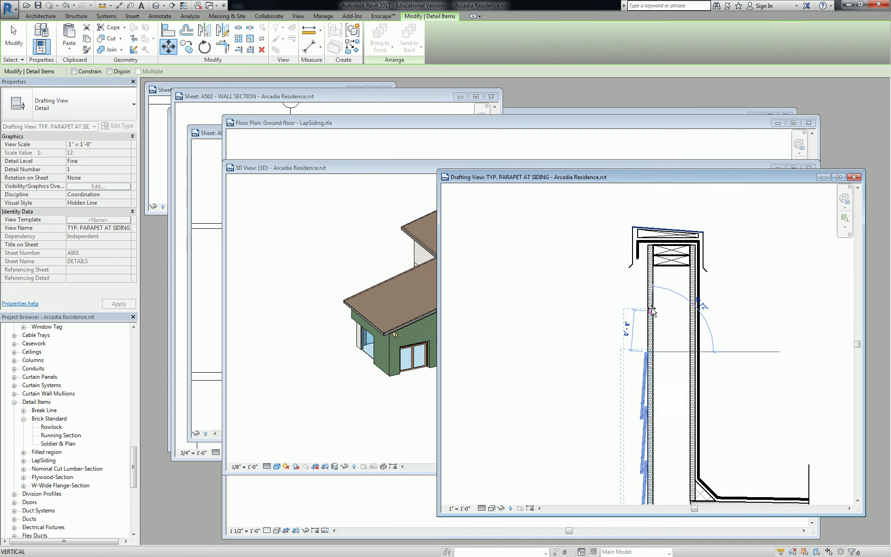
pyautogui.click(649, 245)
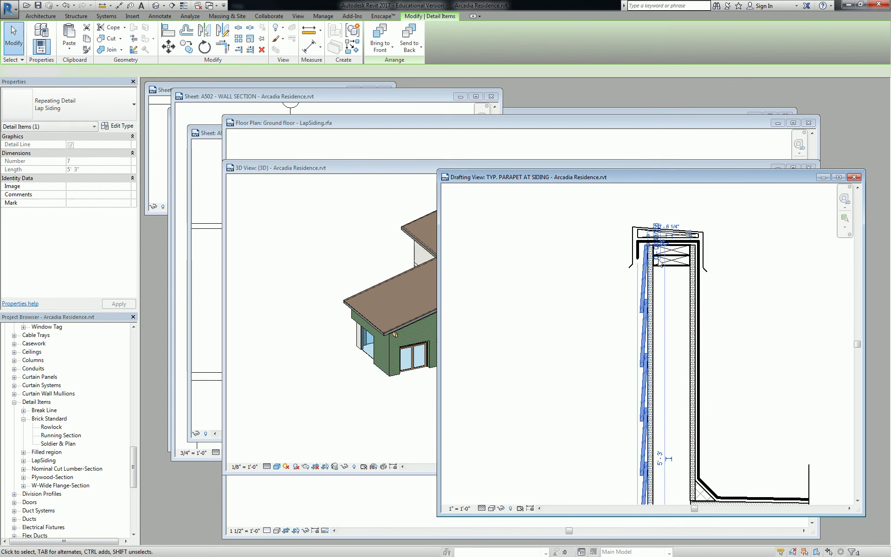
pyautogui.press('Escape')
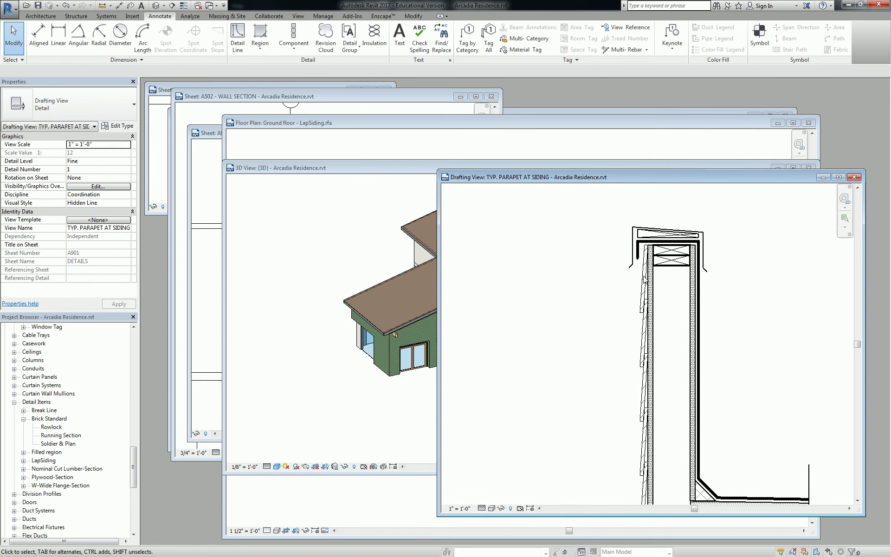
pyautogui.click(648, 295)
pyautogui.press('c')
pyautogui.press('s')
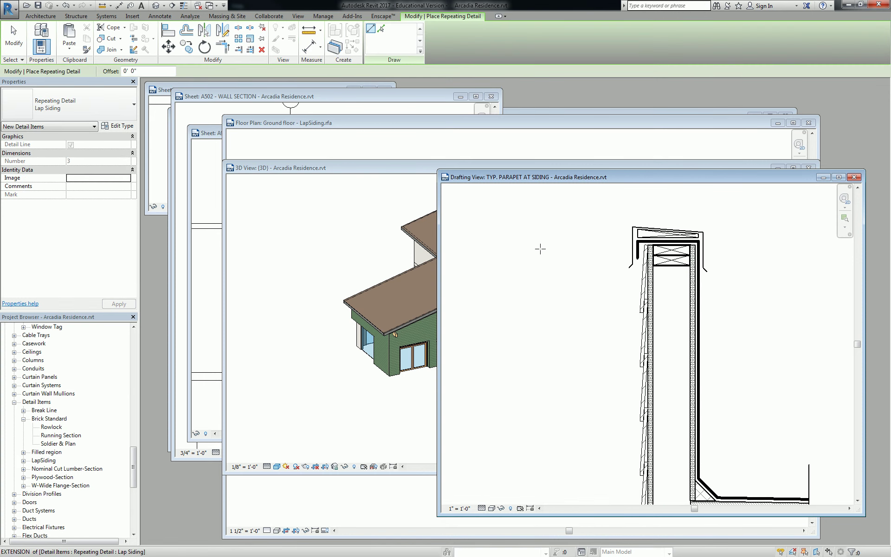
pyautogui.click(543, 249)
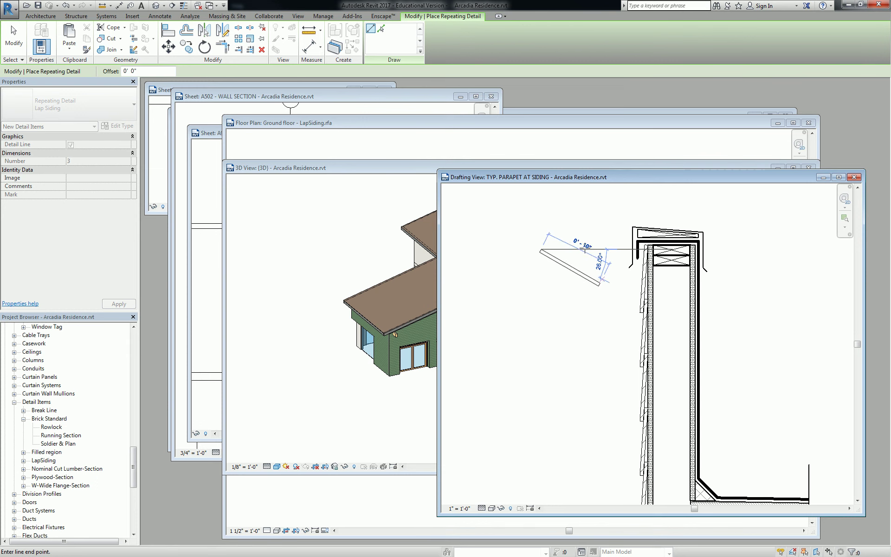
pyautogui.moveTo(599, 248); pyautogui.dragTo(589, 418, button='middle')
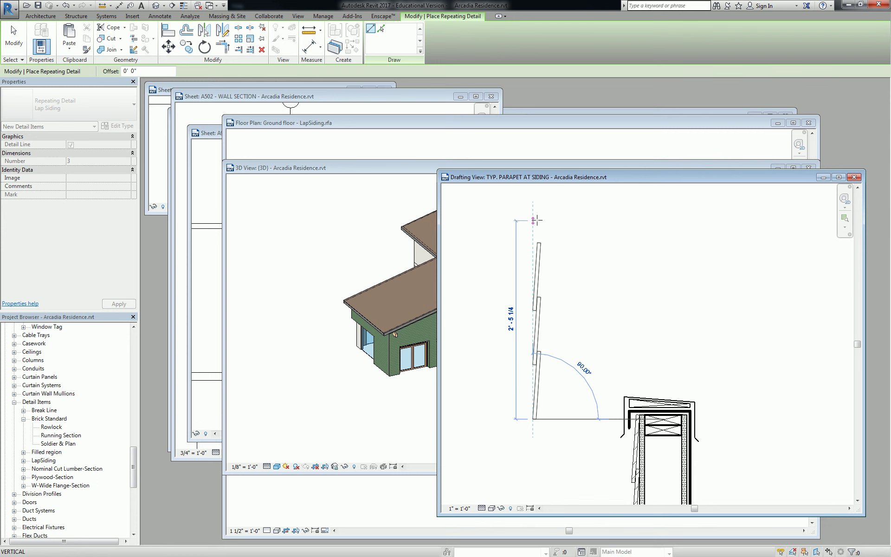
pyautogui.press('Escape')
pyautogui.press('Escape')
pyautogui.scroll(-2, 650, 233)
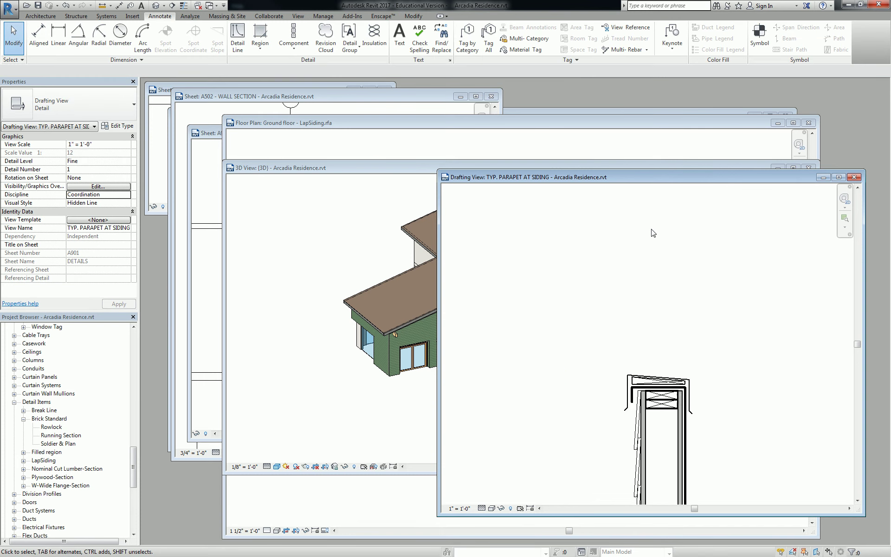